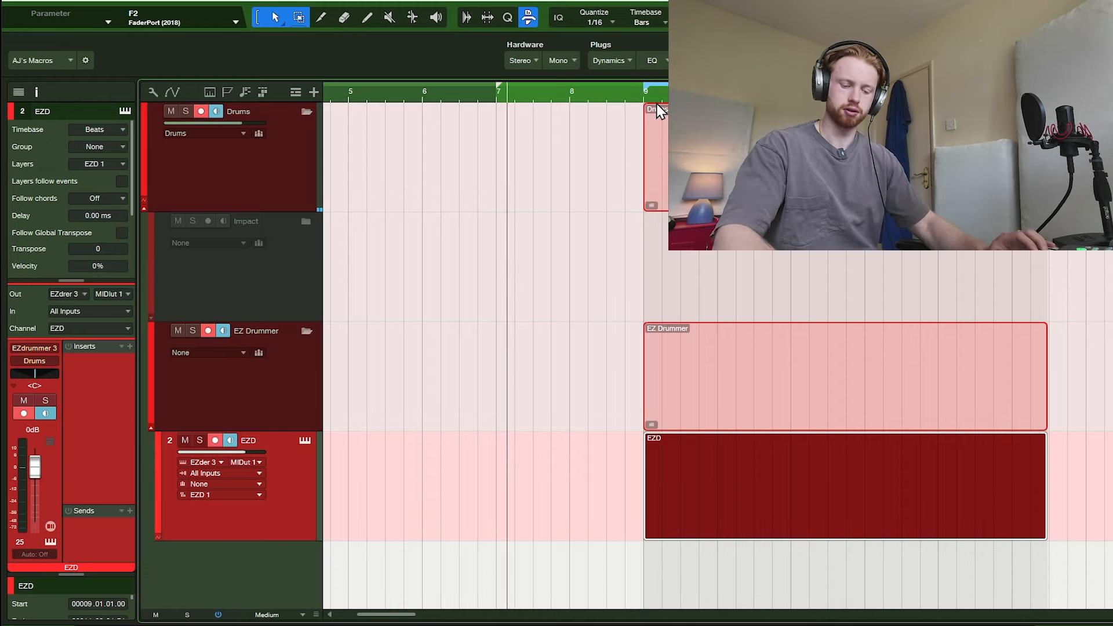
Open the EZD drum take in the note editor, then delete its event from the track
key(F2)
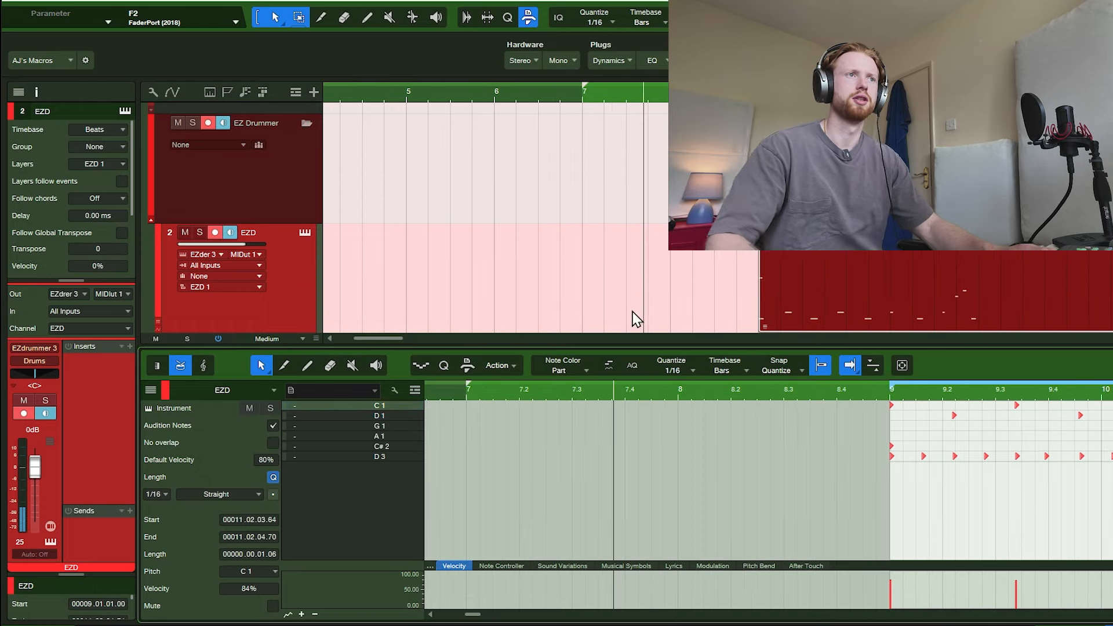
scroll(611, 301, down, 3)
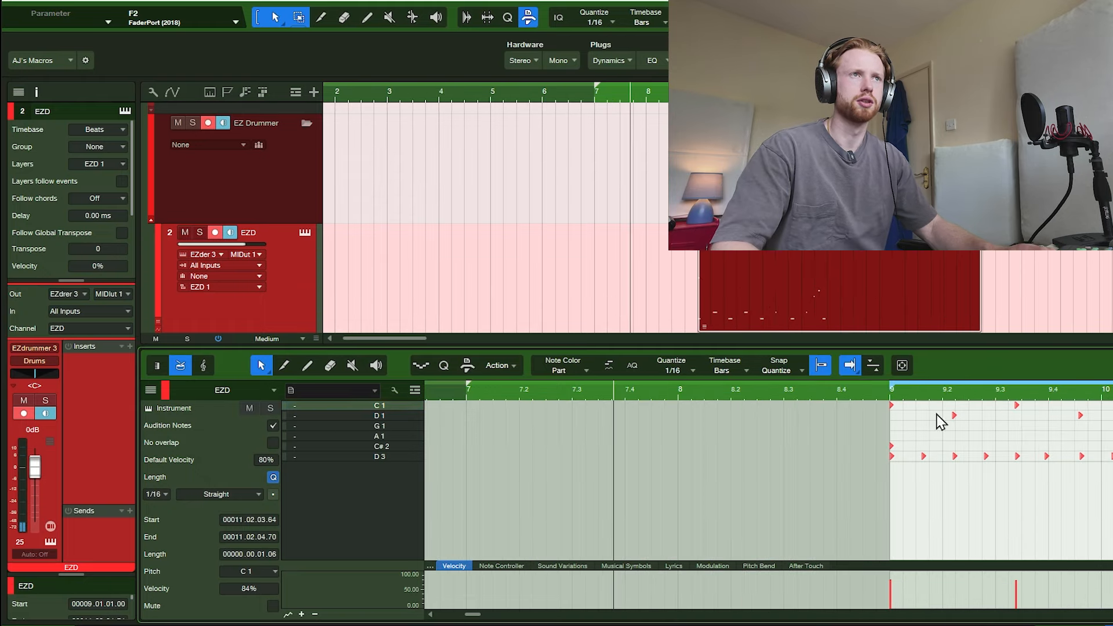
key(Delete)
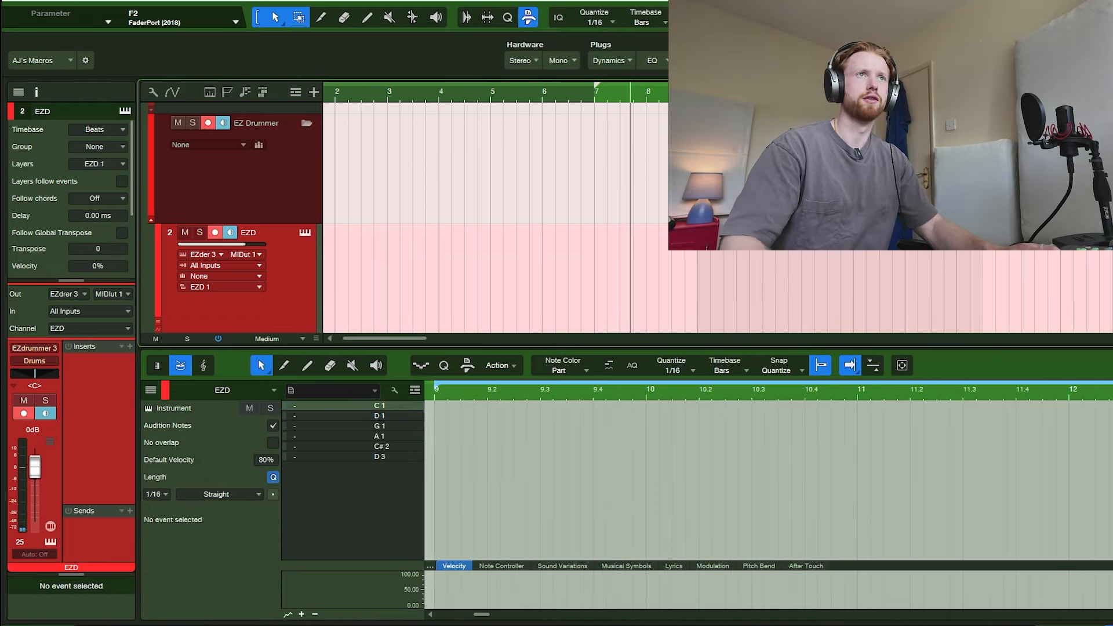
scroll(847, 266, up, 2)
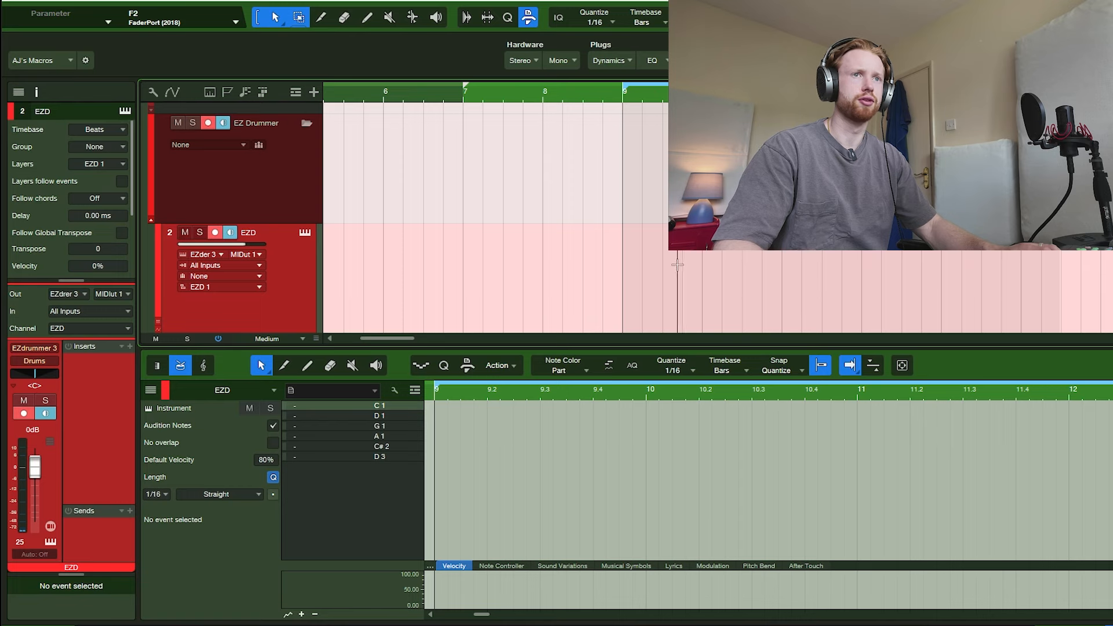
Create an empty event on the EZD track starting at bar 9 and record a new drum take into it
scroll(677, 265, down, 2)
double_click(716, 289)
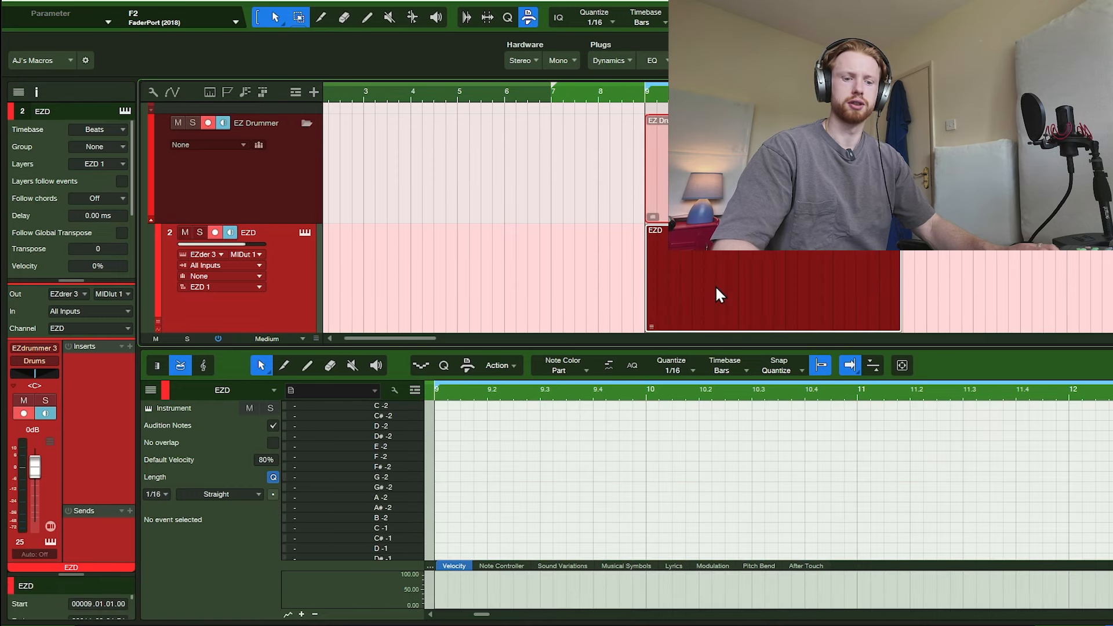
key(KP_Multiply)
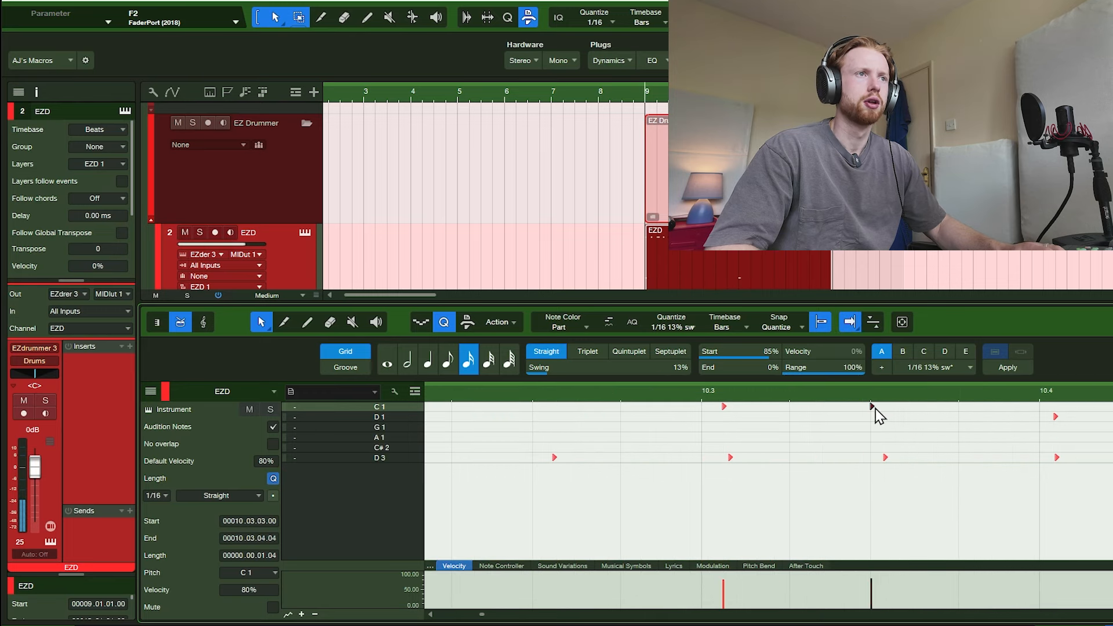
With snapping off, nudge the second C 1 note after 10.3 slightly later and lower its velocity to about 38%
key(n)
drag(874, 409, 883, 413)
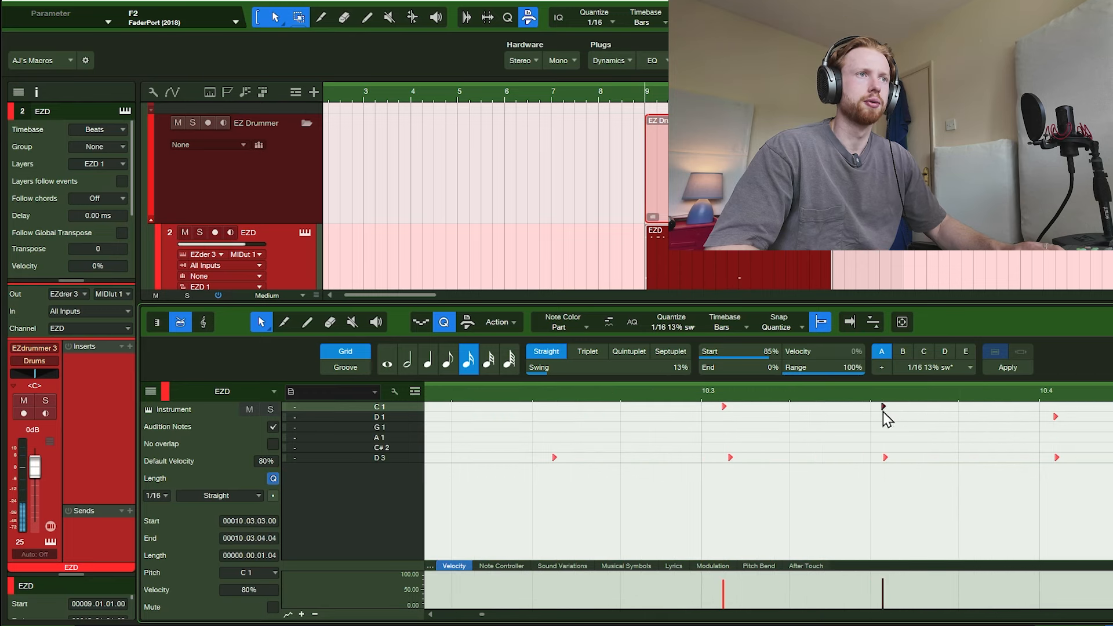
click(888, 590)
drag(884, 586, 882, 595)
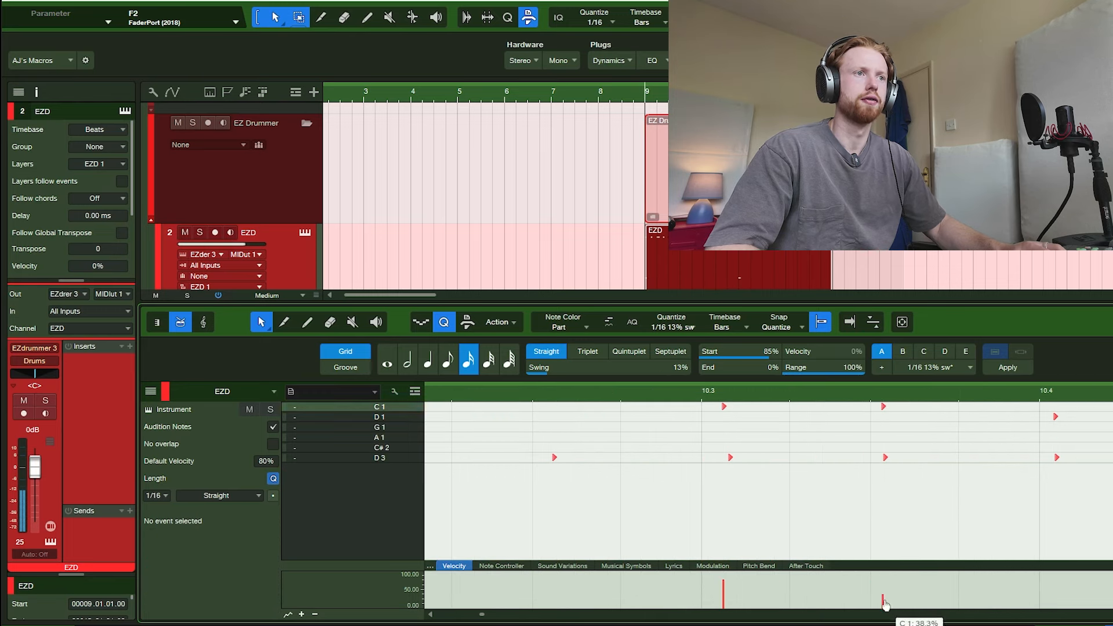
Play back bar 12, set its last C 1 note to 77% velocity and the second C 1 note from 12.3 to about 58%
scroll(826, 472, down, 3)
scroll(746, 443, down, 3)
click(636, 394)
key(space)
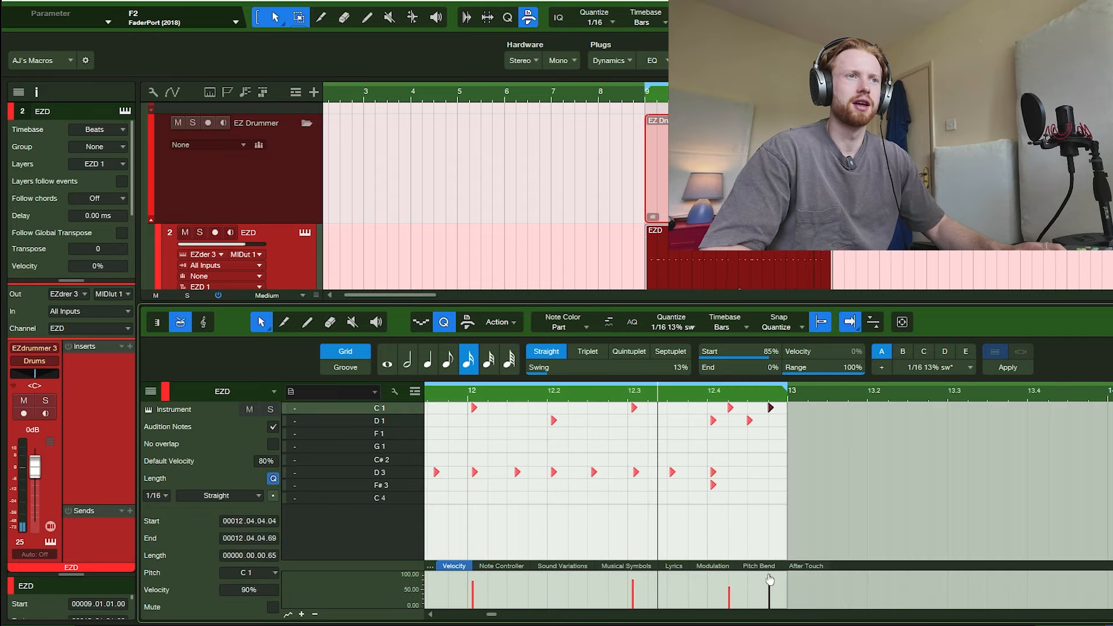
drag(769, 580, 771, 587)
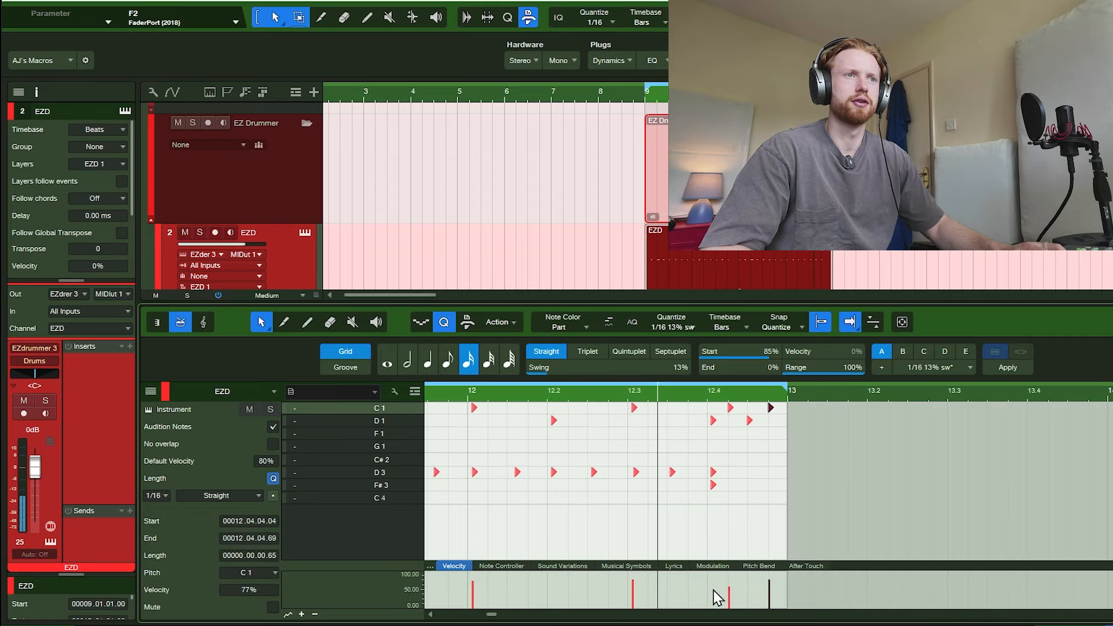
key(space)
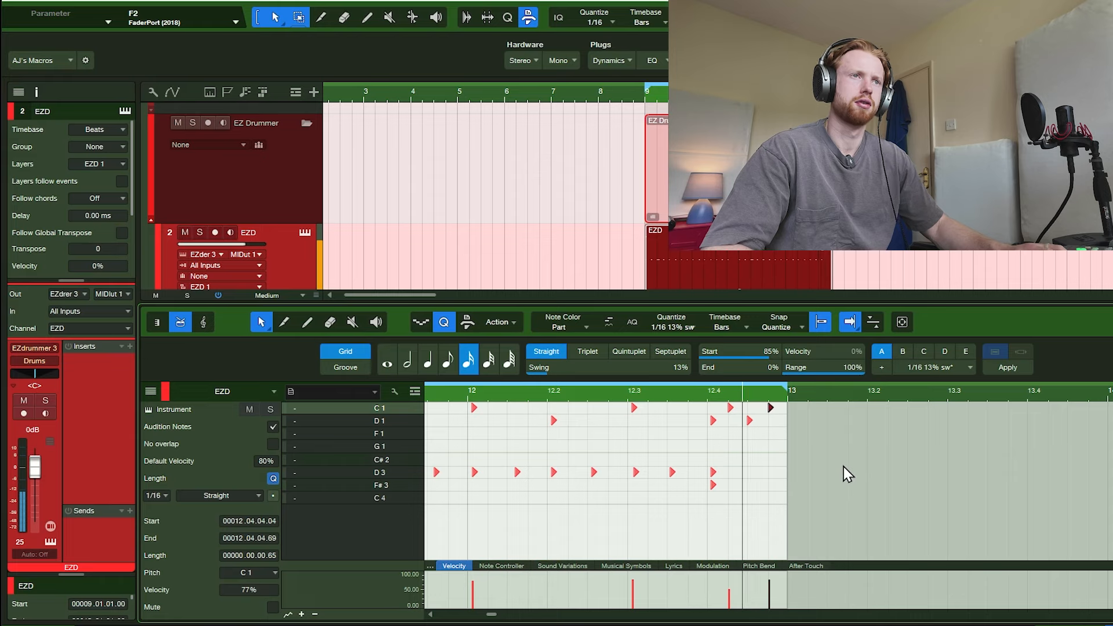
click(641, 408)
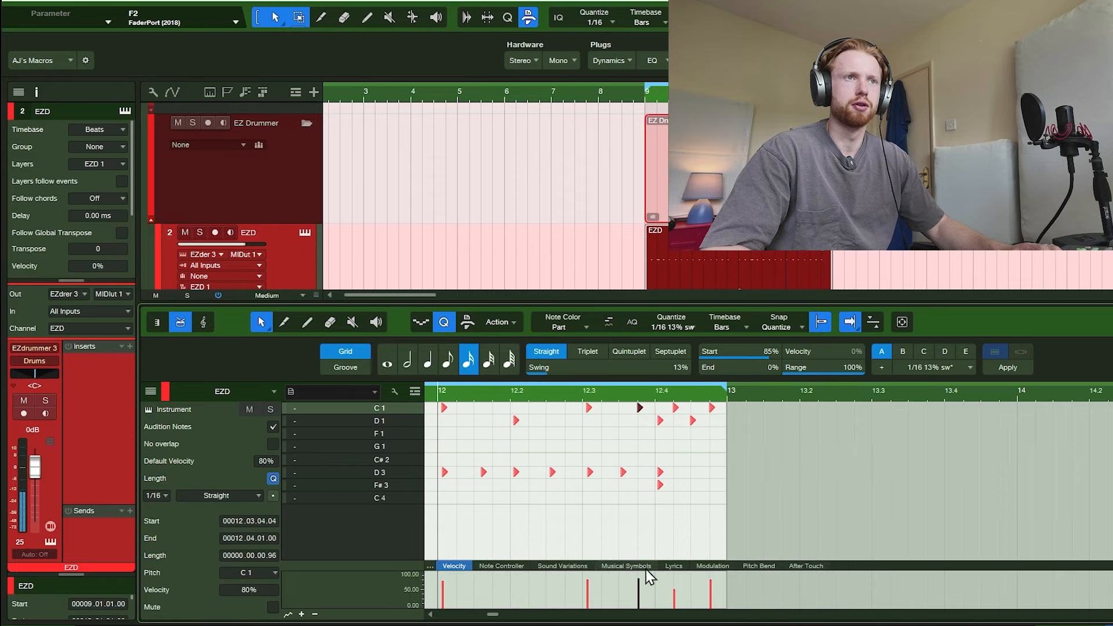
drag(639, 580, 640, 588)
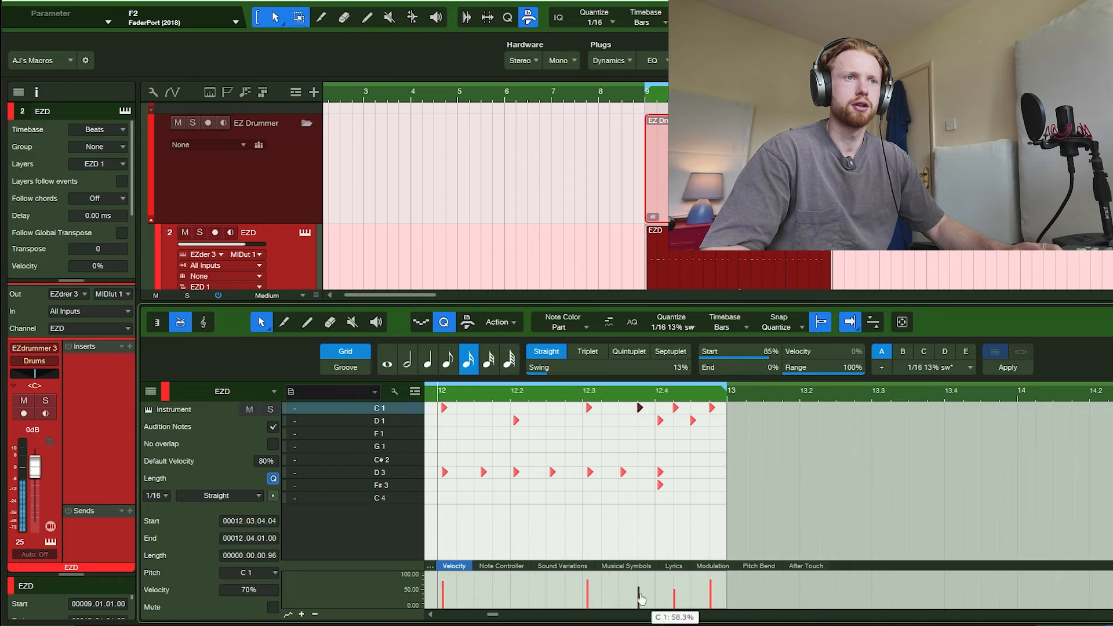
Audition the E 1 drum sound and try the last D 1 note of bar 12 on that row
scroll(626, 430, up, 5)
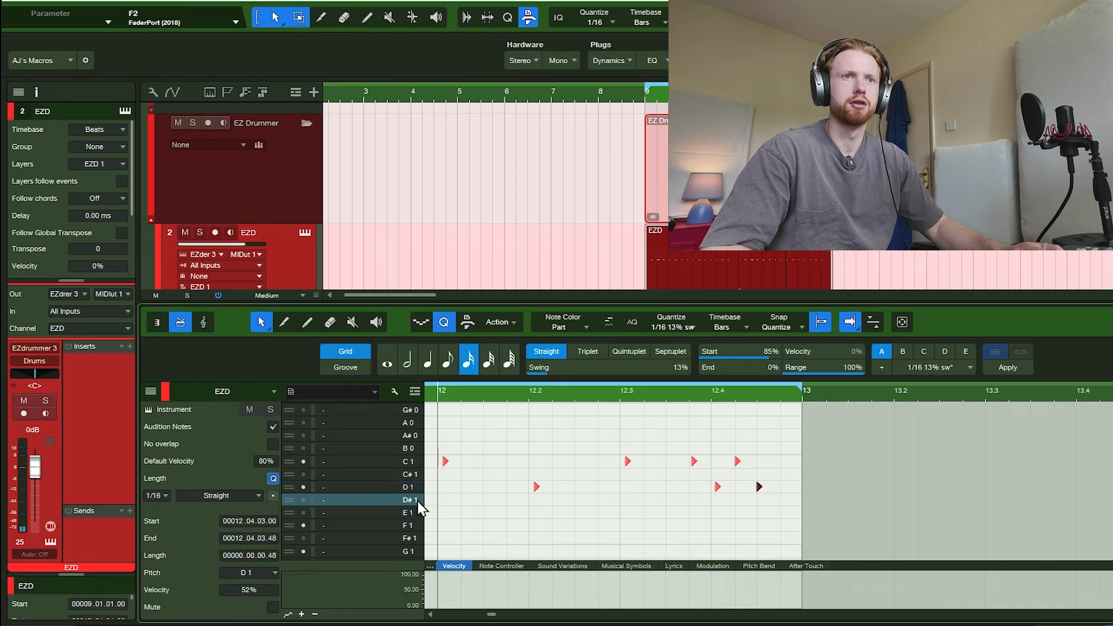
click(417, 512)
drag(760, 486, 760, 514)
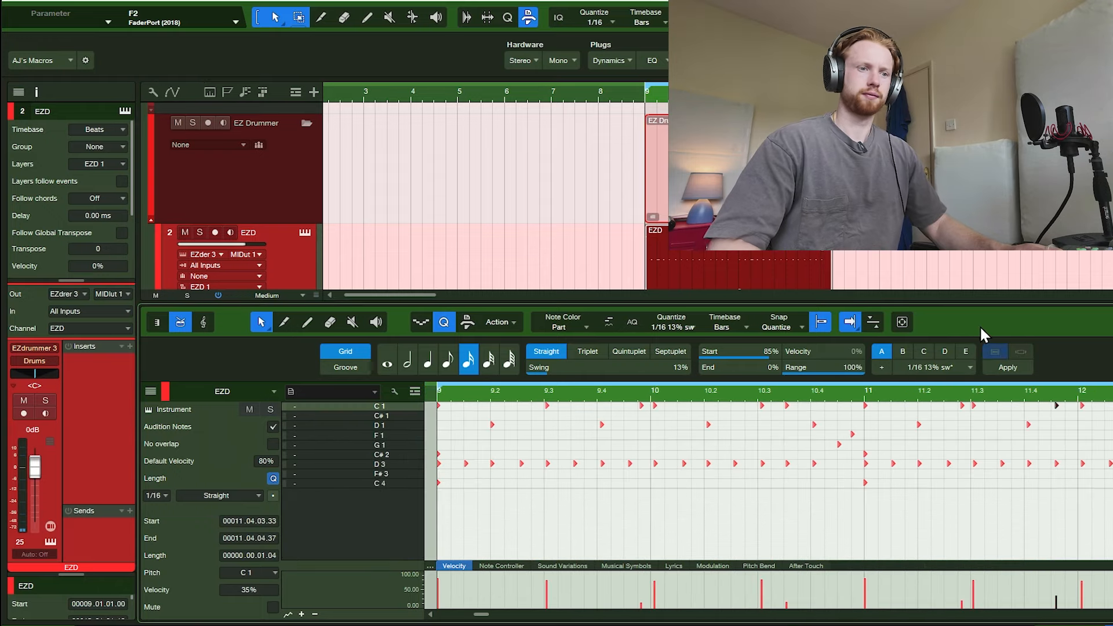
Enable Pipeline Stereo on the Drums bus and adjust the makeup gain of its _dione compressor to about 5.5 dB
key(F2)
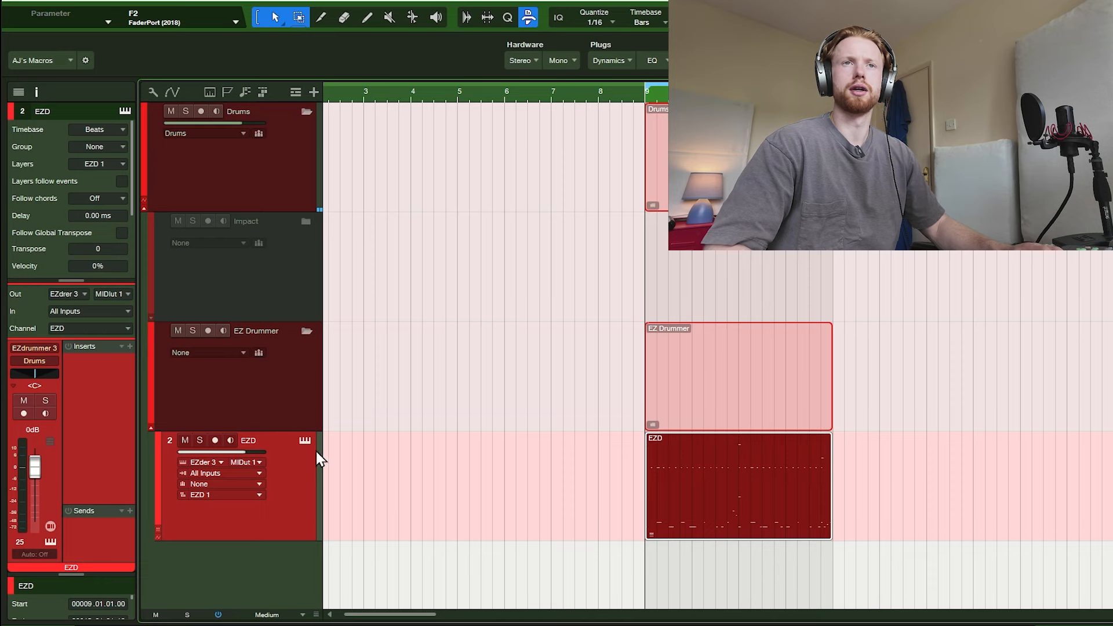
click(299, 189)
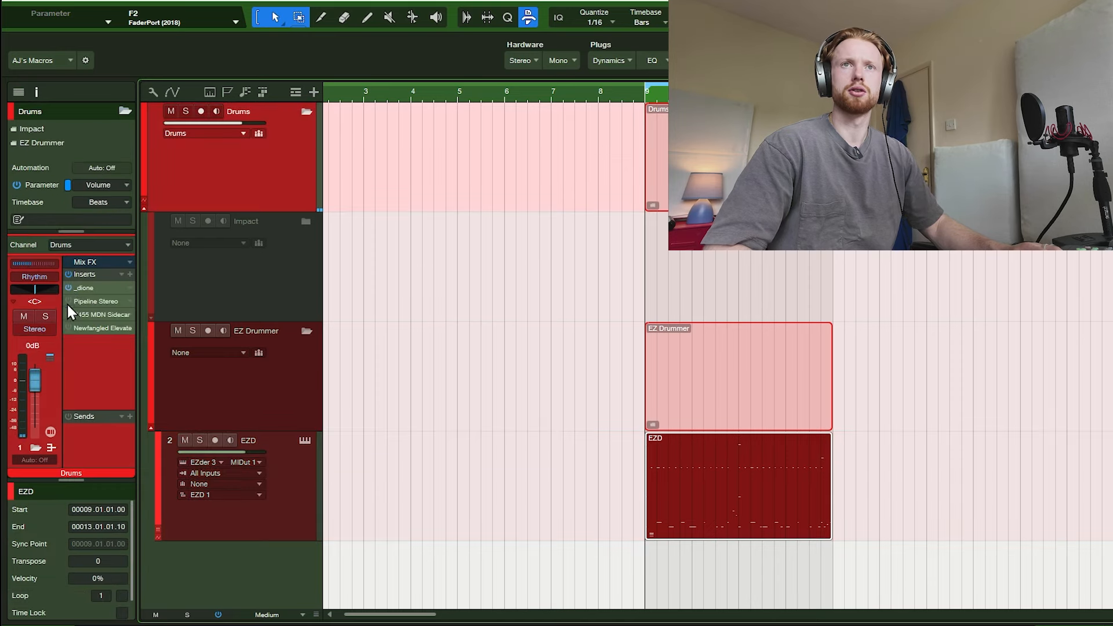
double_click(96, 302)
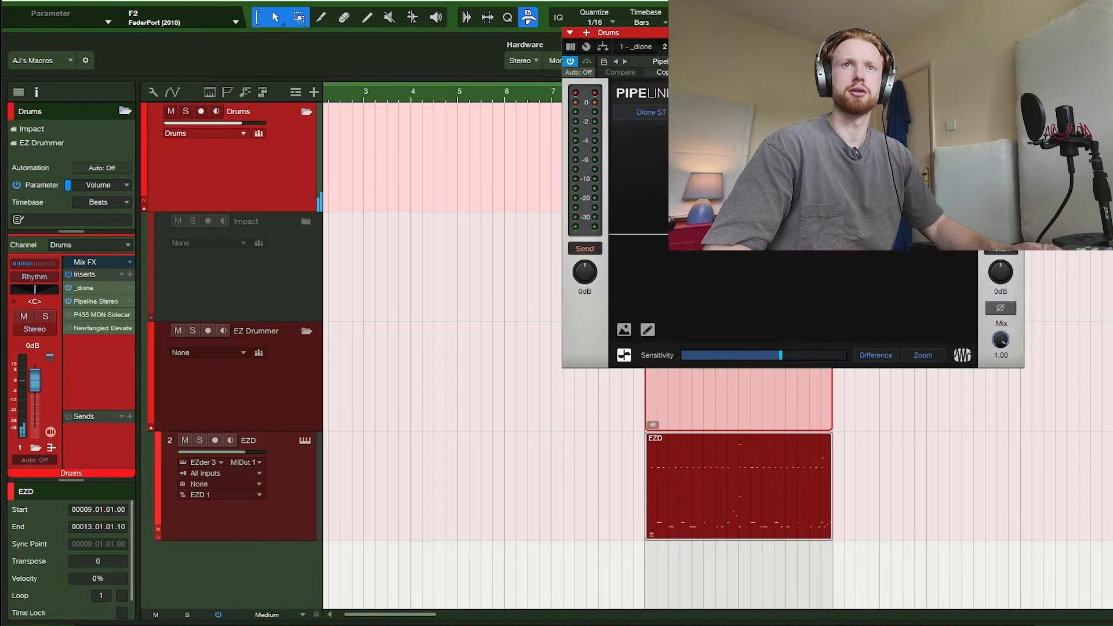
click(108, 303)
double_click(105, 289)
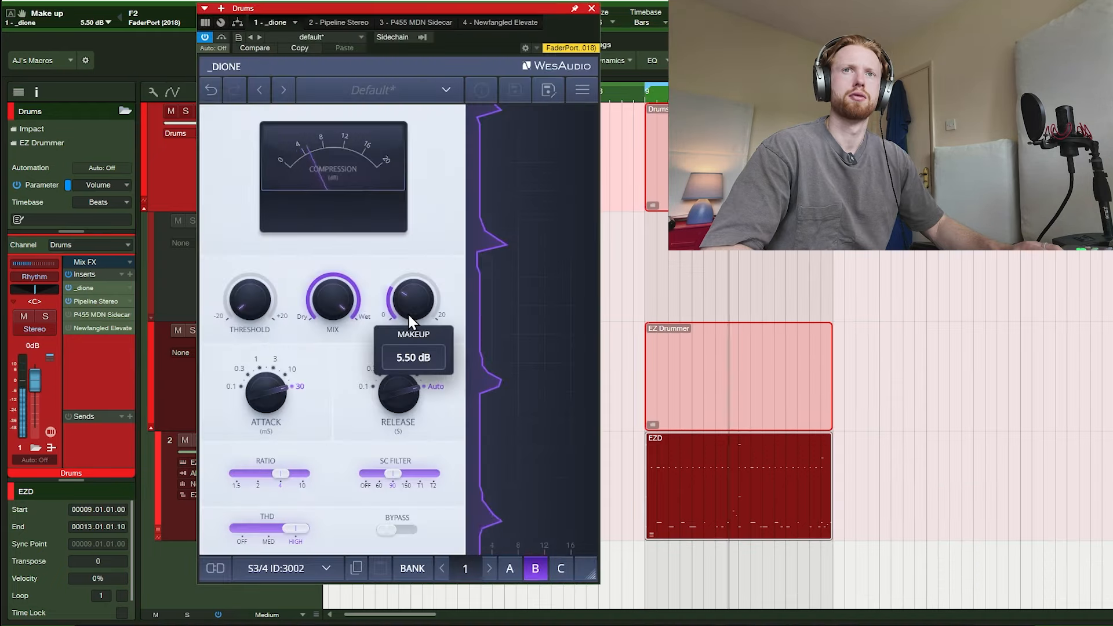
drag(408, 314, 409, 315)
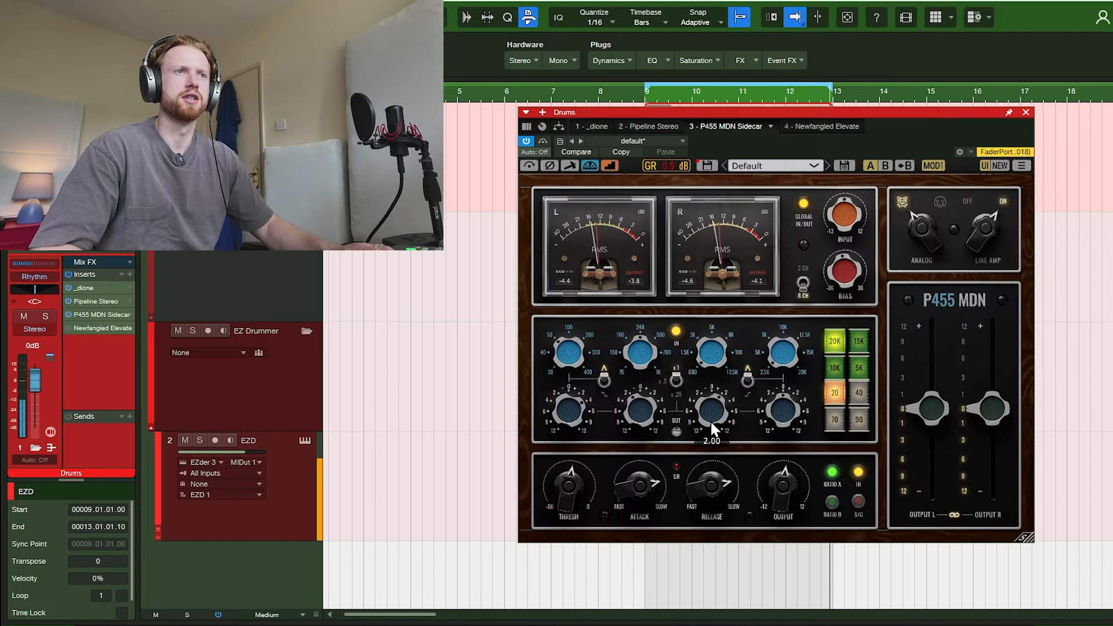
In P455 MDN Sidecar, raise the third band's gain to 4.00, then toggle the fourth band's curve and adjust its gain
drag(711, 419, 717, 400)
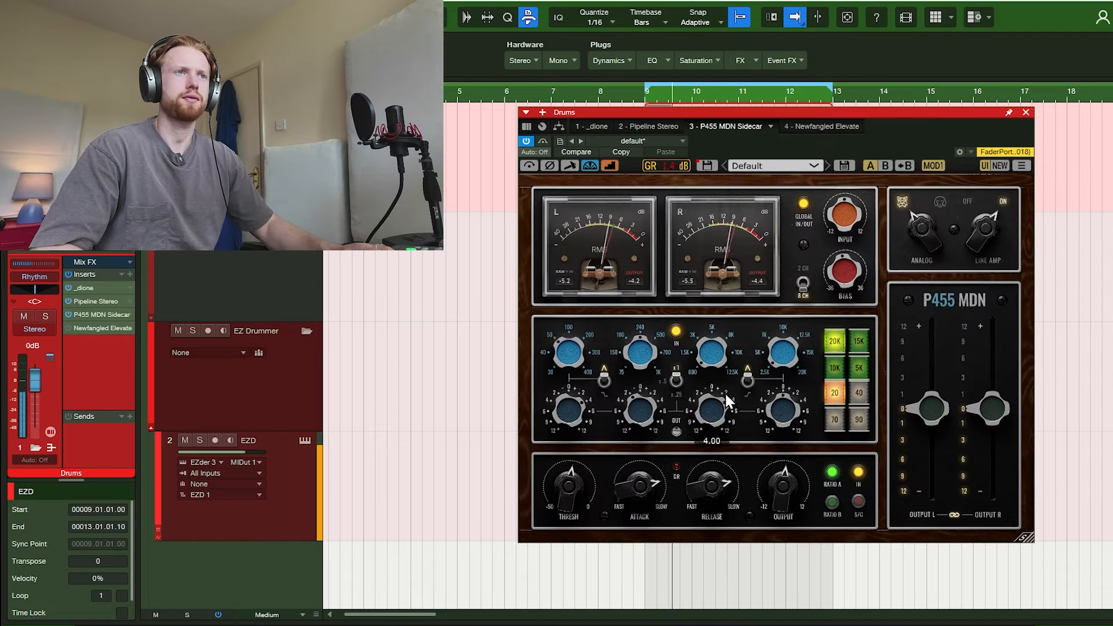
click(750, 384)
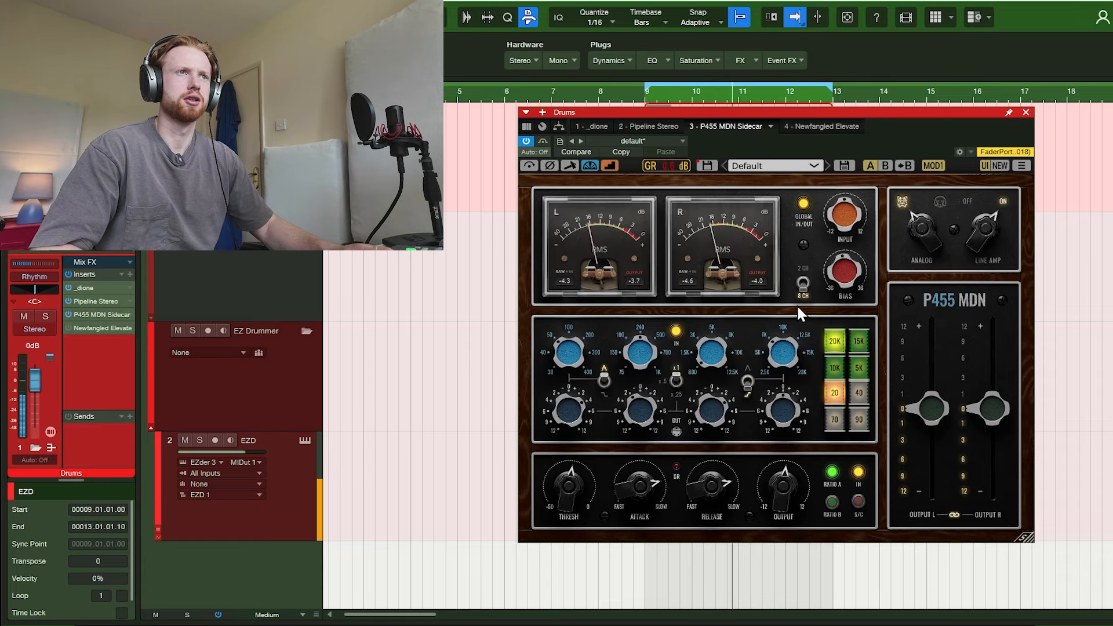
mouse_move(774, 415)
mouse_down()
mouse_move(767, 437)
mouse_move(786, 403)
mouse_up()
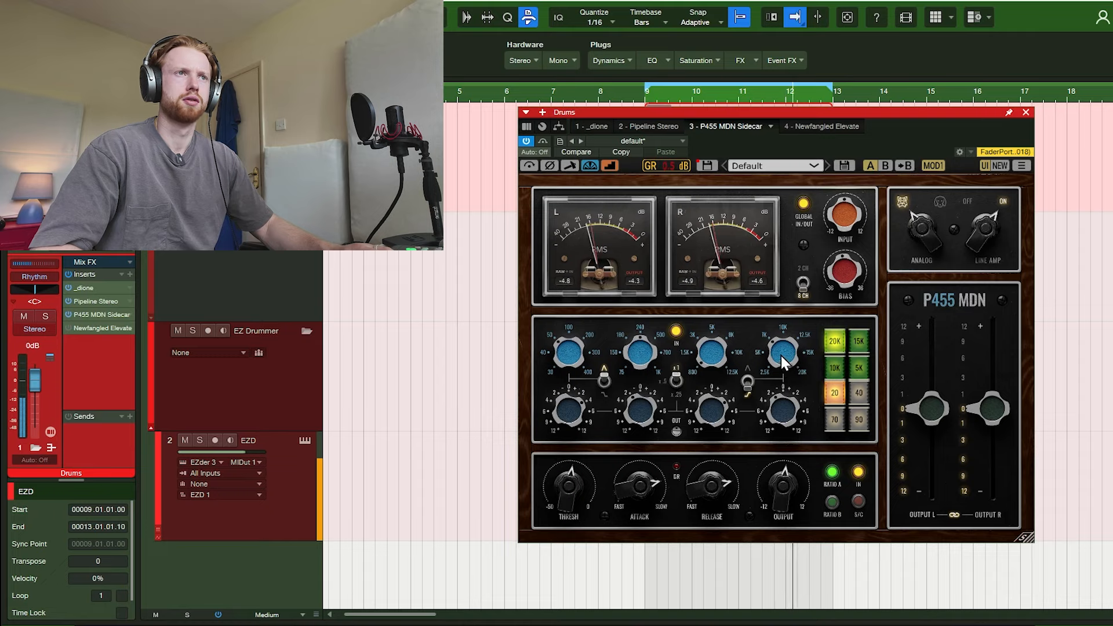
click(1025, 113)
Show the mixer and insert LED Compressor on the EZD Snare channel
key(F3)
click(615, 236)
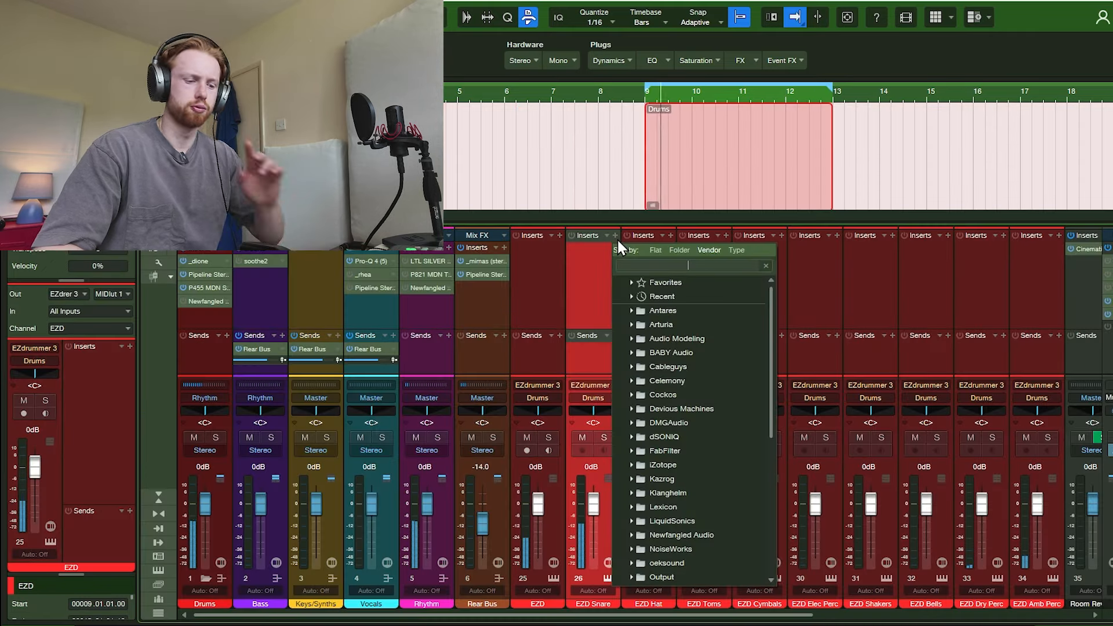
click(601, 253)
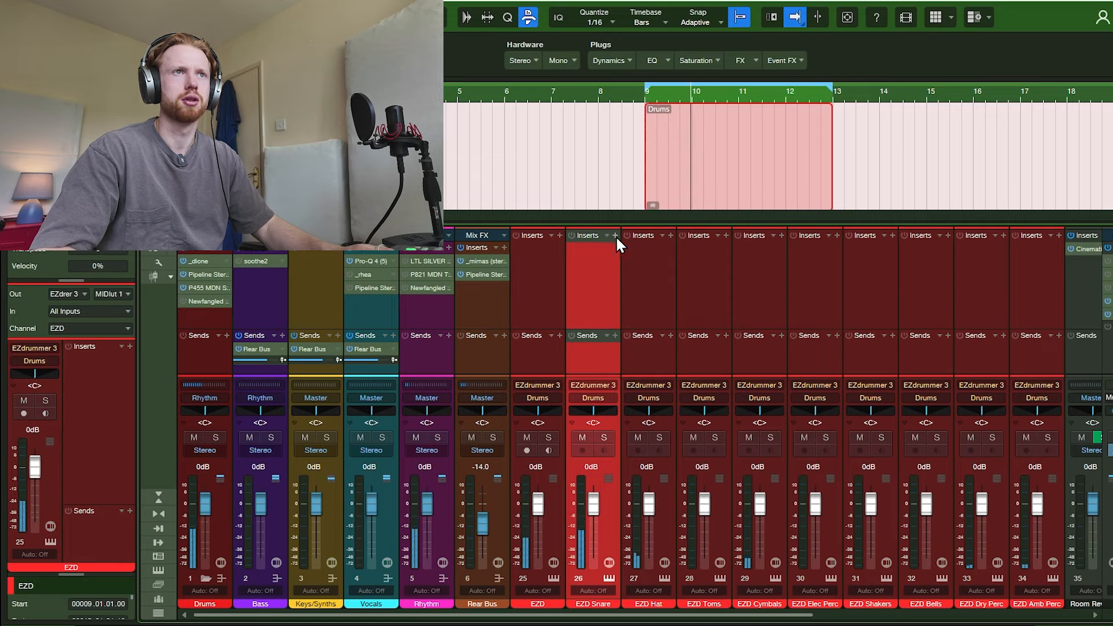
click(616, 236)
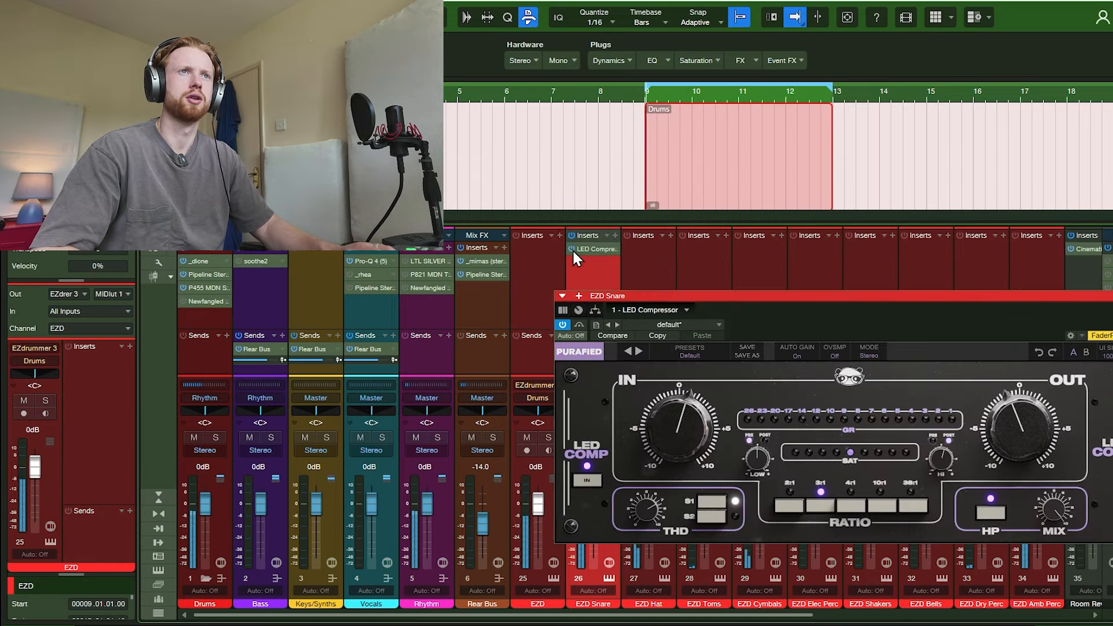
Disable LED Compressor on the EZD Snare channel and add the Kiive Distressor from the channel-focussed dynamics plug-ins
click(572, 249)
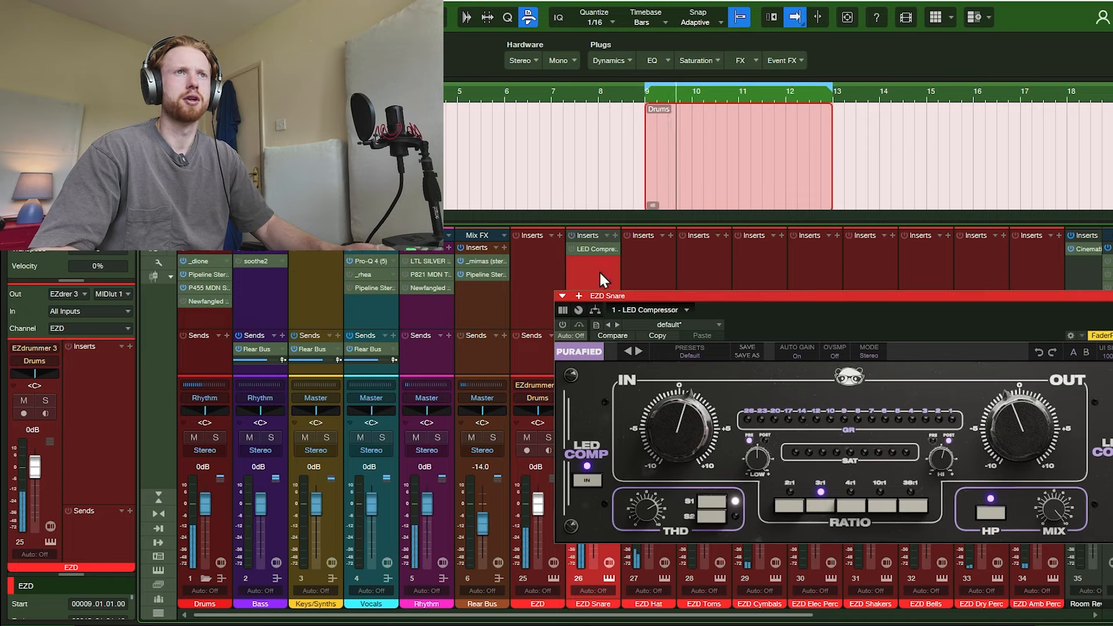
click(615, 61)
mouse_move(640, 97)
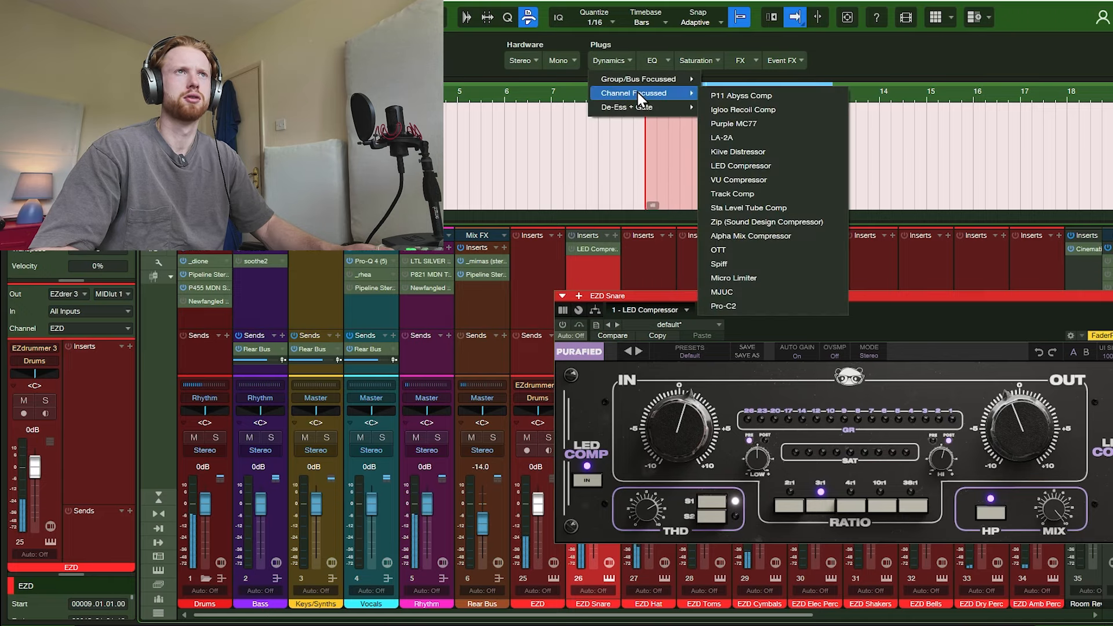
click(737, 151)
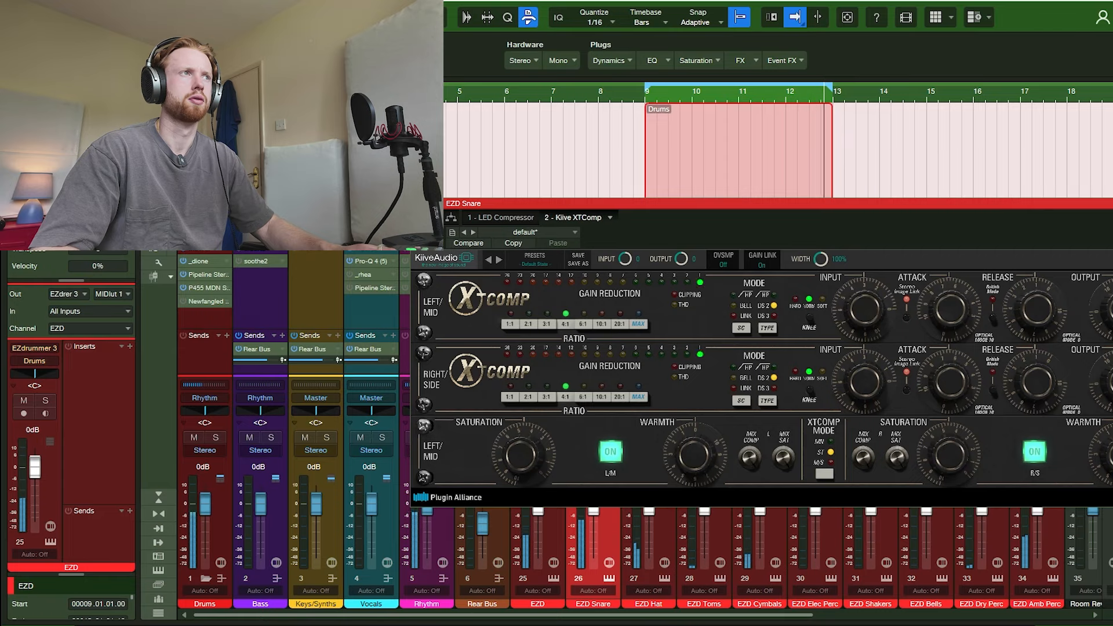
click(1110, 204)
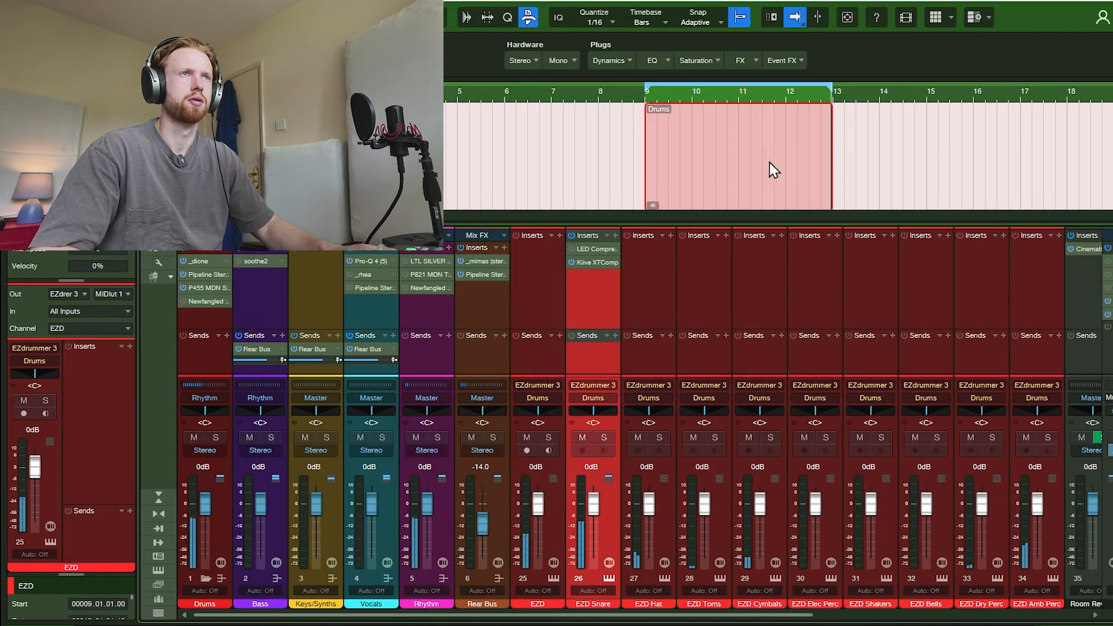
Add the J-37 Tape saturation plug-in to the EZD Snare channel
click(701, 61)
mouse_move(743, 81)
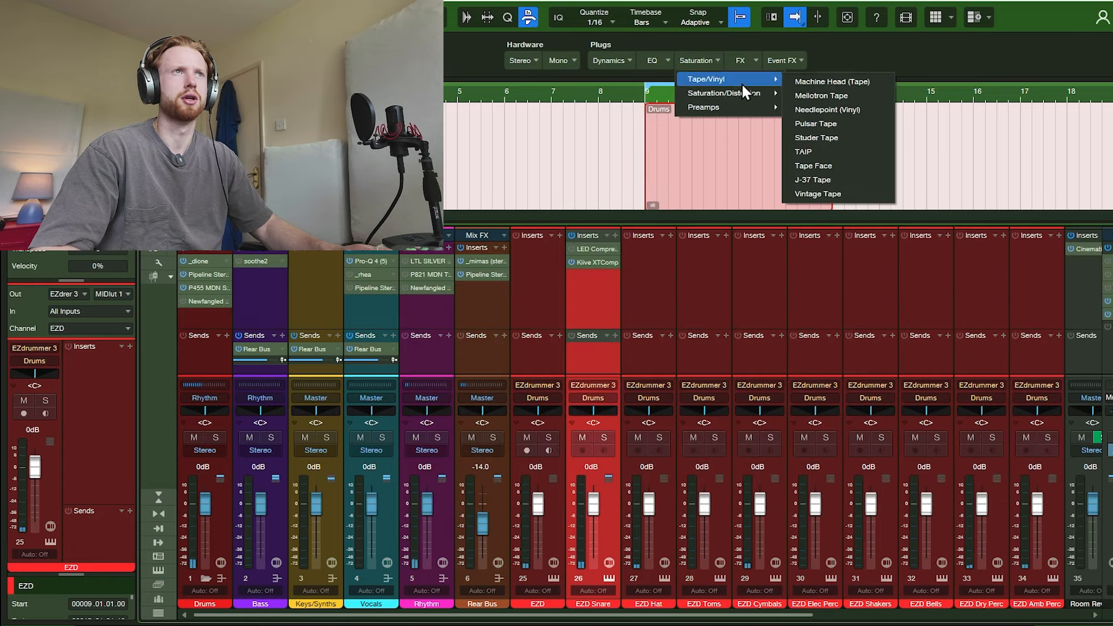
click(840, 179)
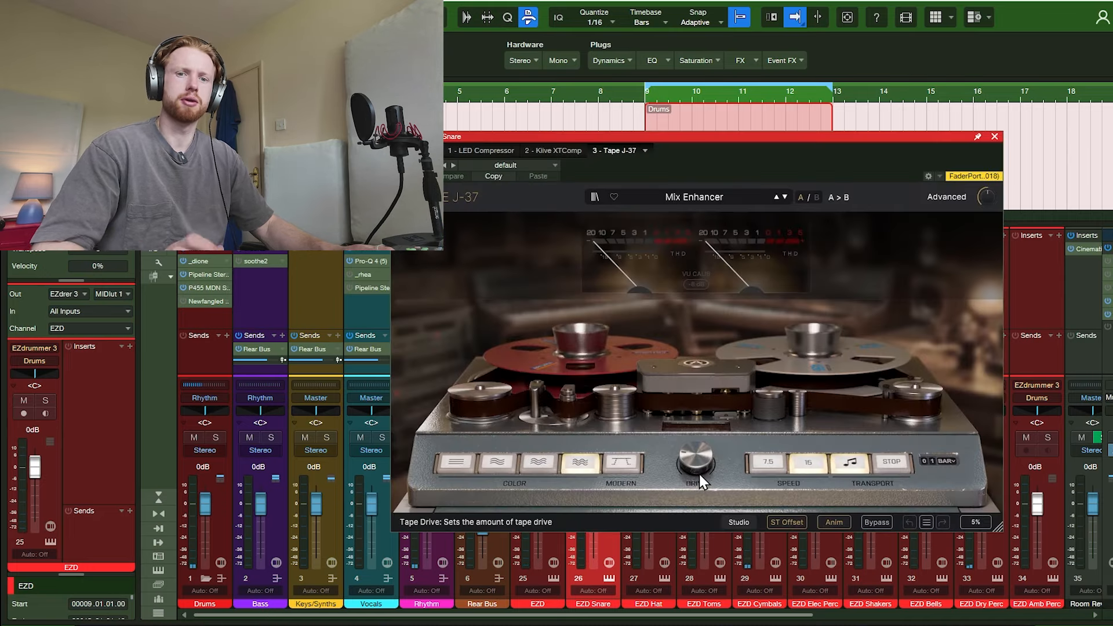
Turn on the Modern option in Tape J-37 and bypass the unit to compare the snare sound
mouse_move(698, 471)
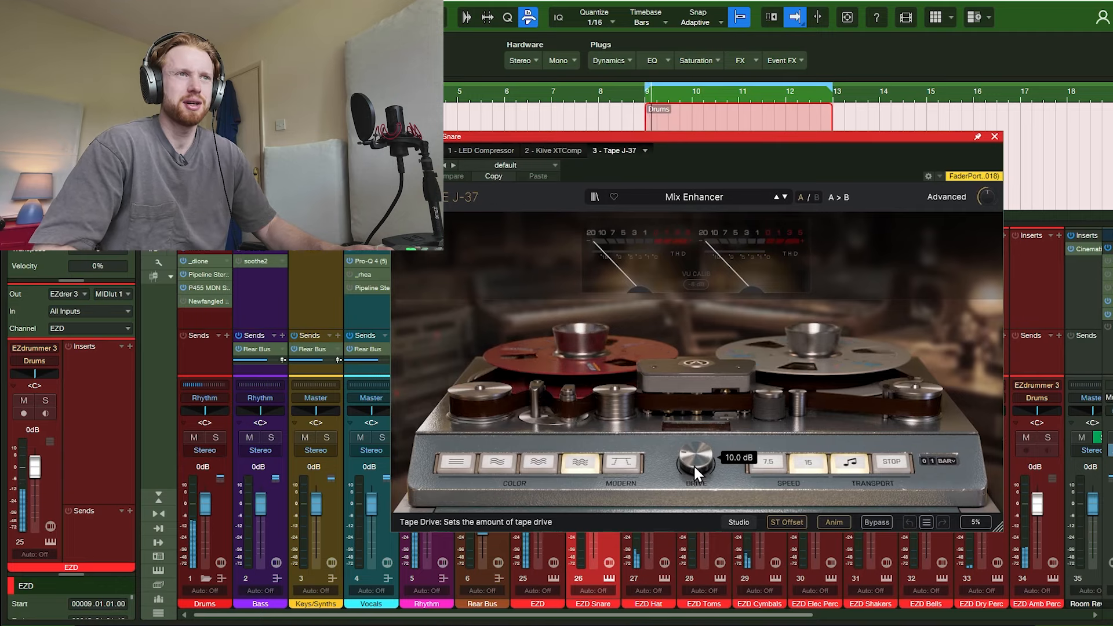
click(621, 462)
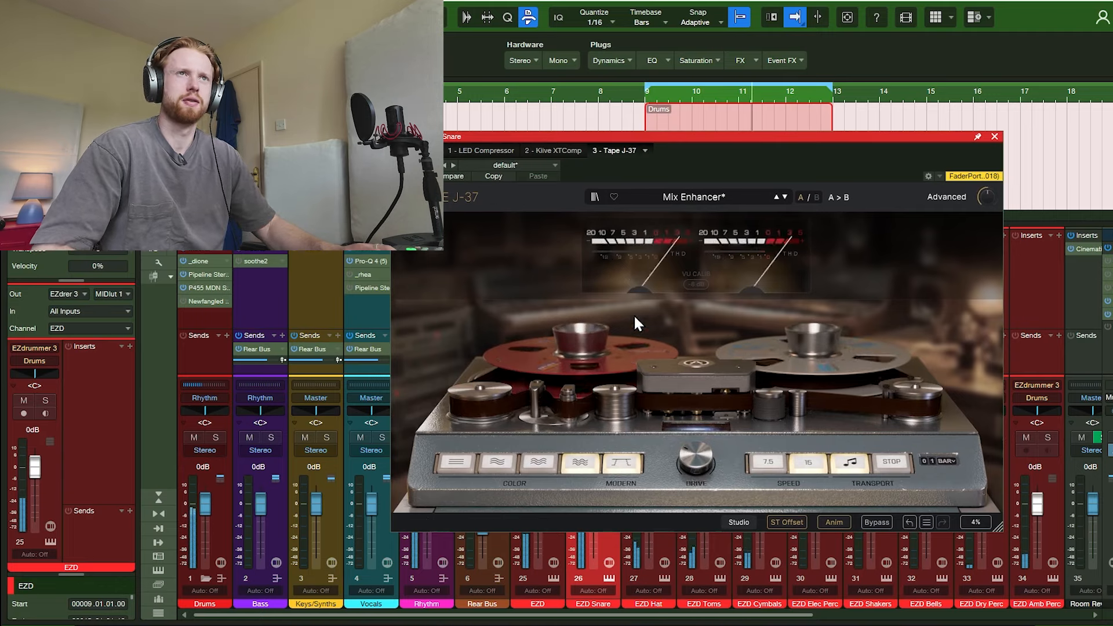
click(875, 522)
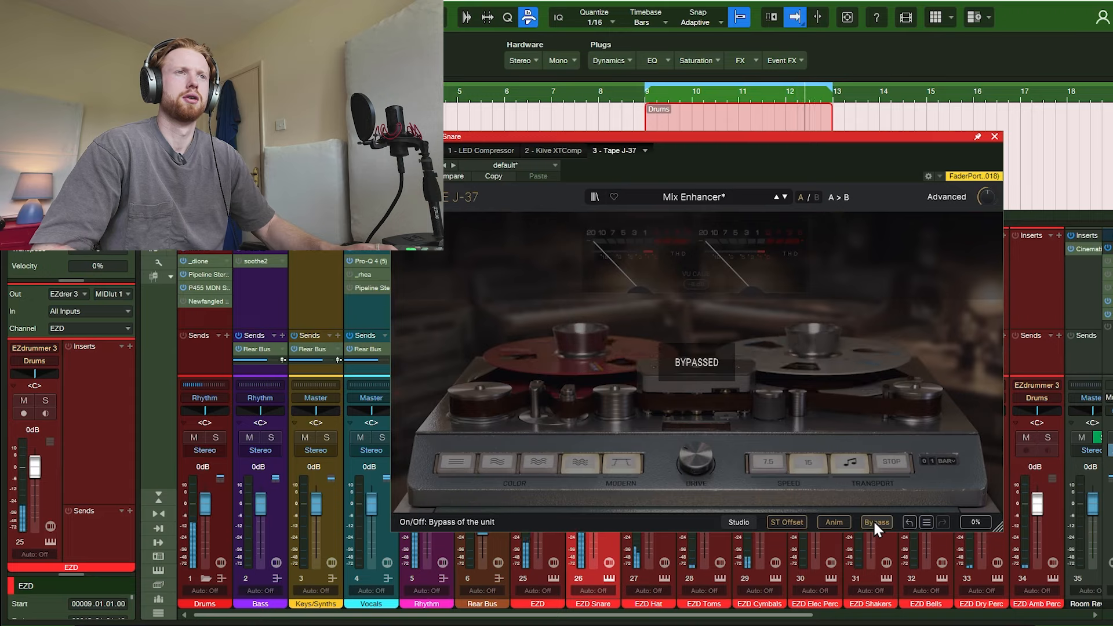
Take Tape J-37 out of bypass, place it ahead of Kiive XTComp on the EZD Snare channel, and view the compressor
click(874, 522)
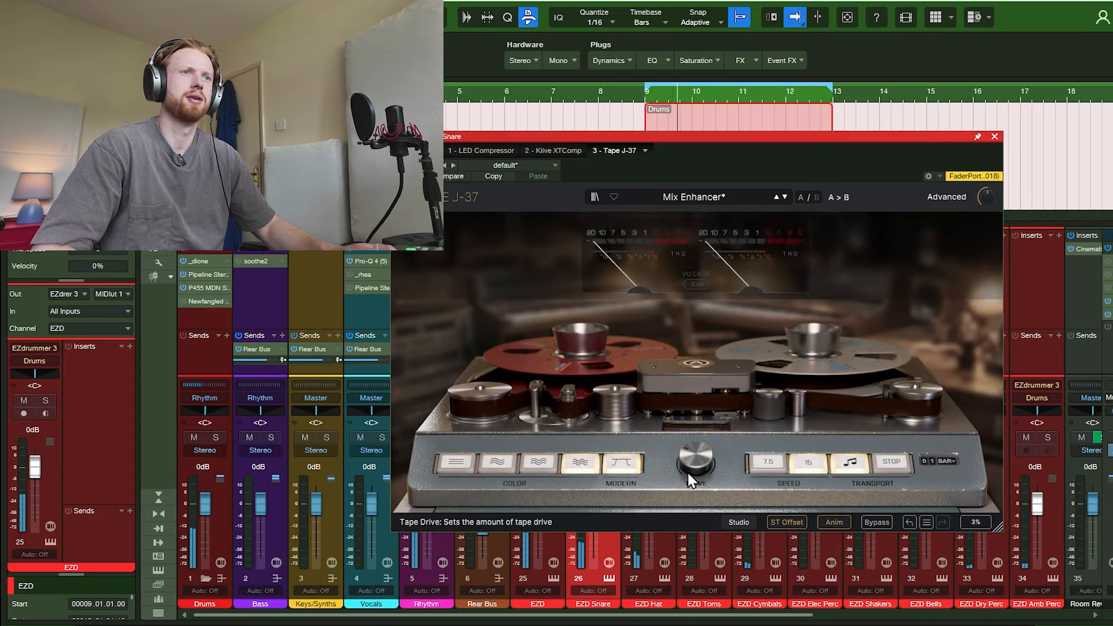
click(994, 136)
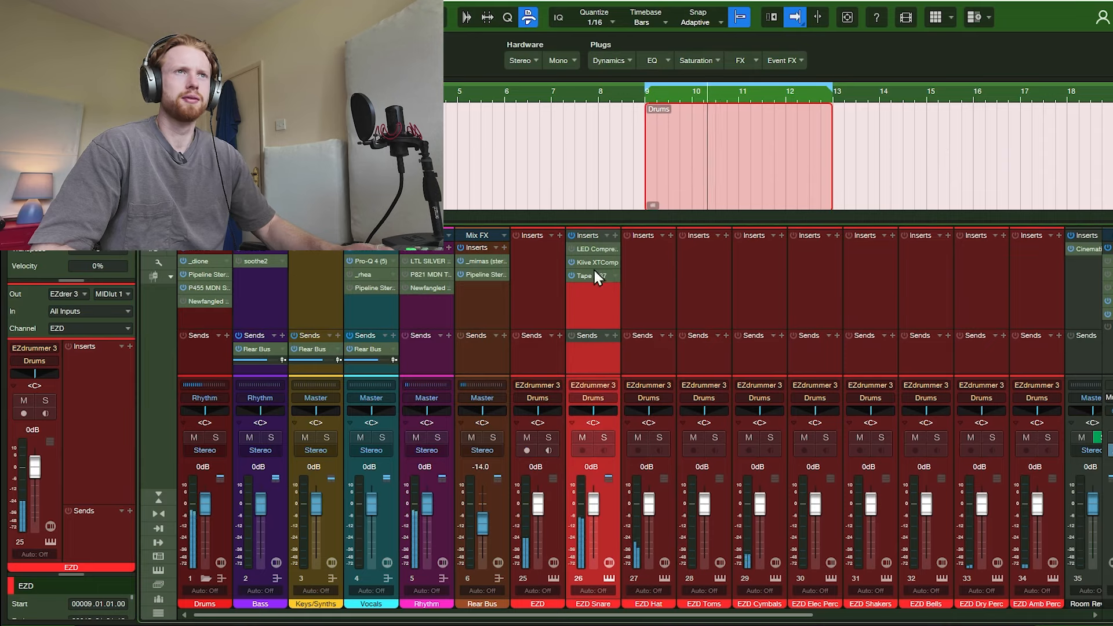
drag(596, 276, 598, 259)
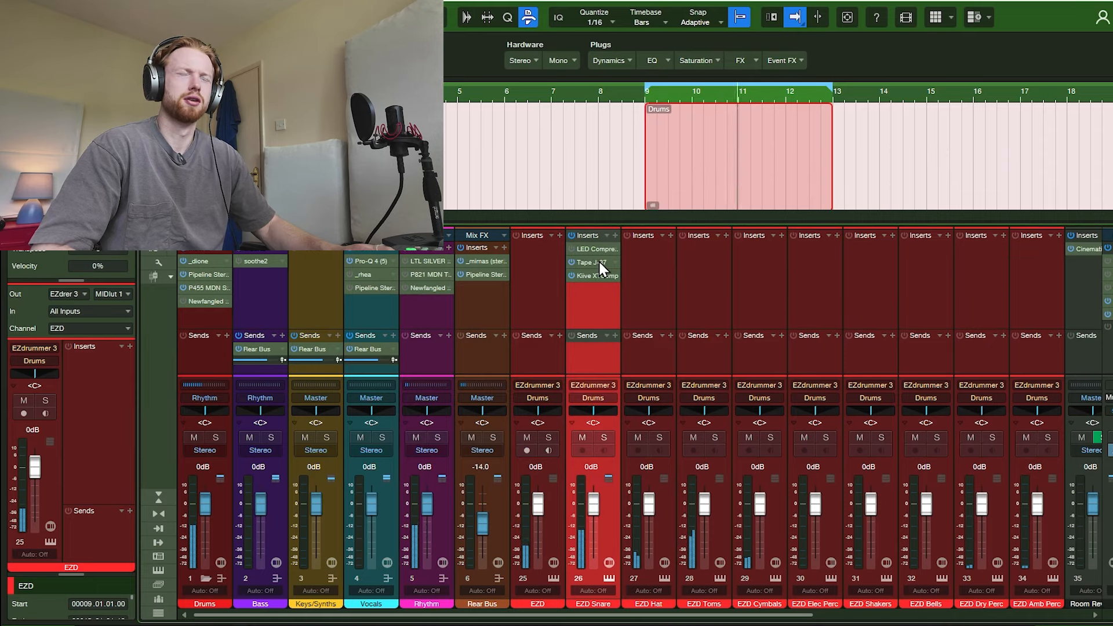
click(596, 275)
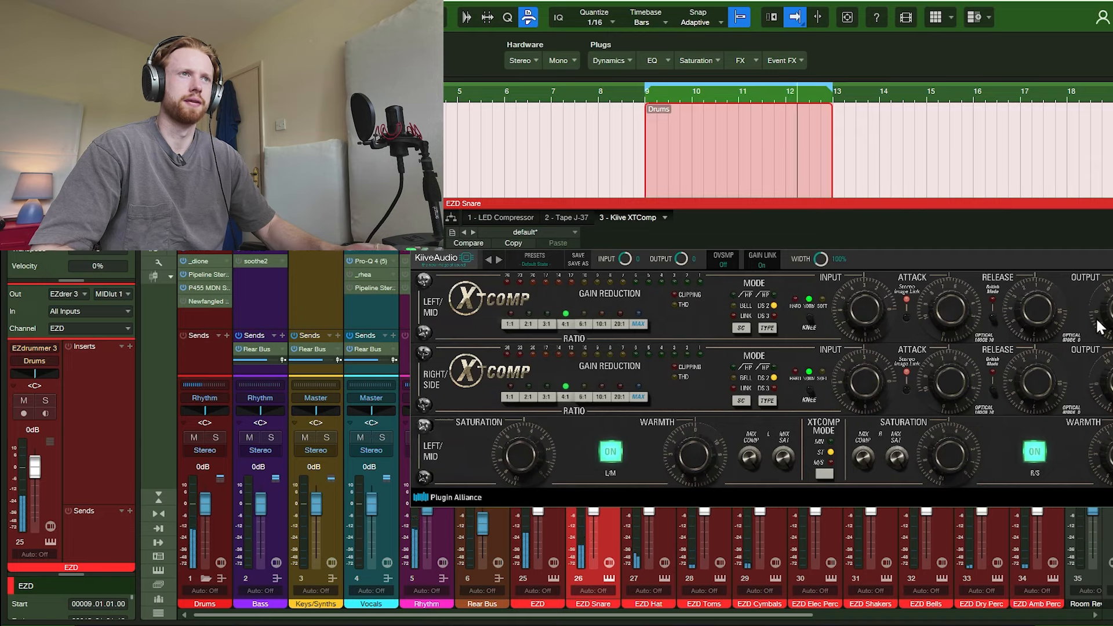
click(417, 204)
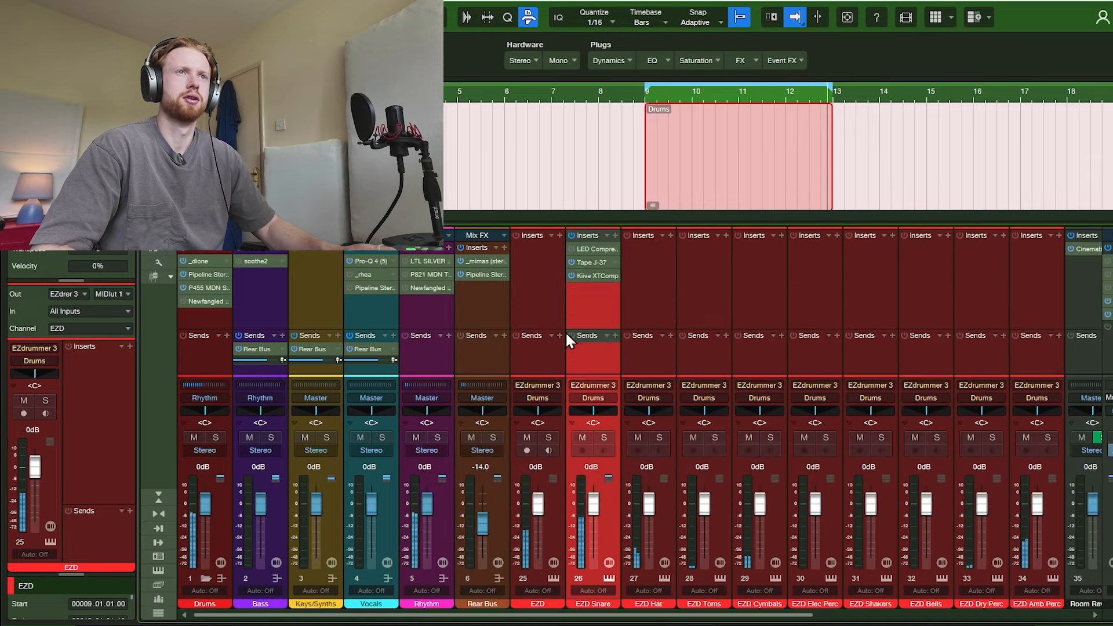
Try SLP 538 EQ on the EZD channel and remove it
click(545, 301)
click(559, 235)
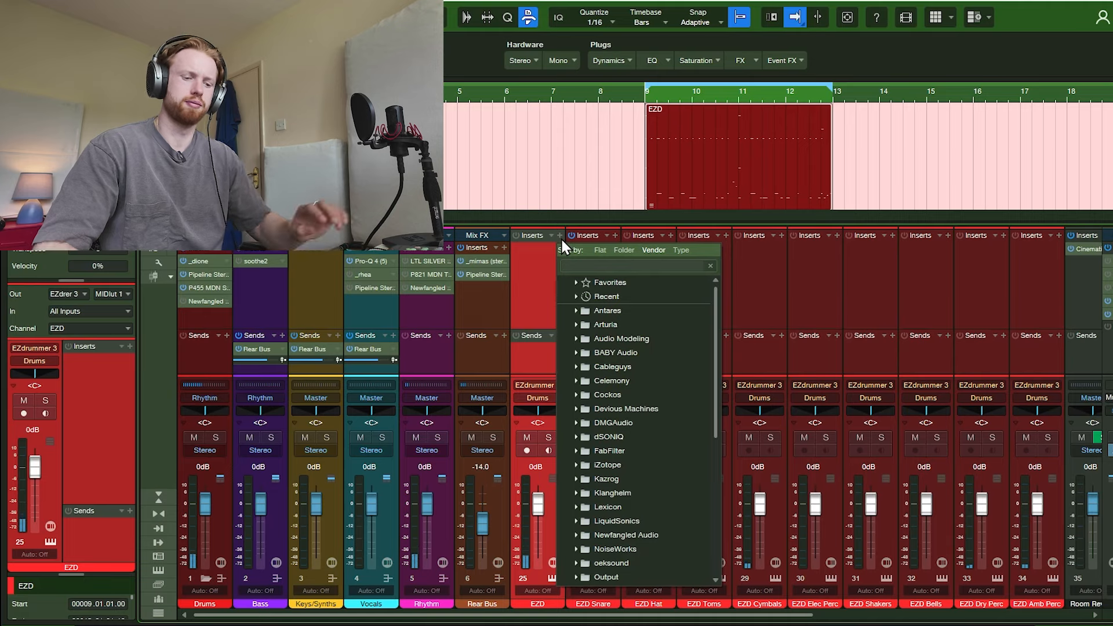
text(q)
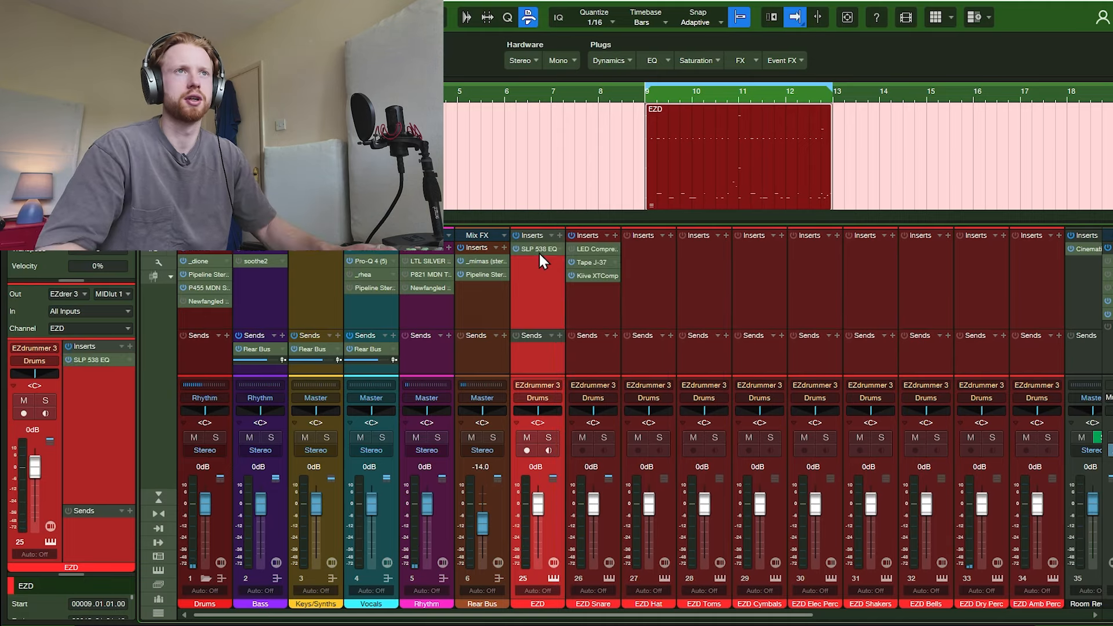
double_click(538, 252)
drag(576, 202, 589, 40)
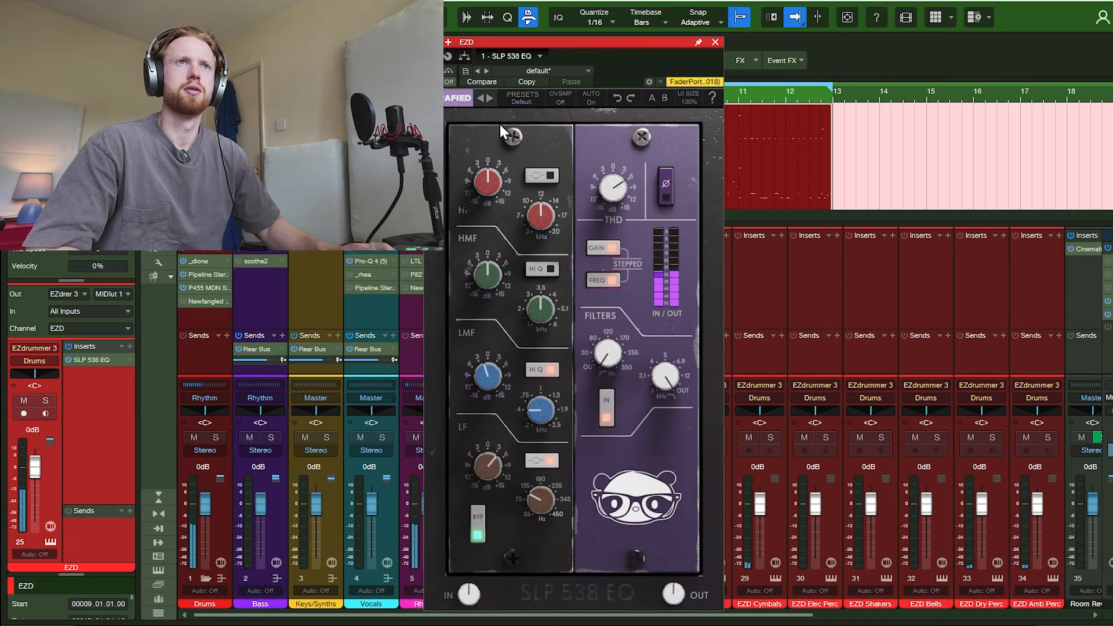
click(449, 72)
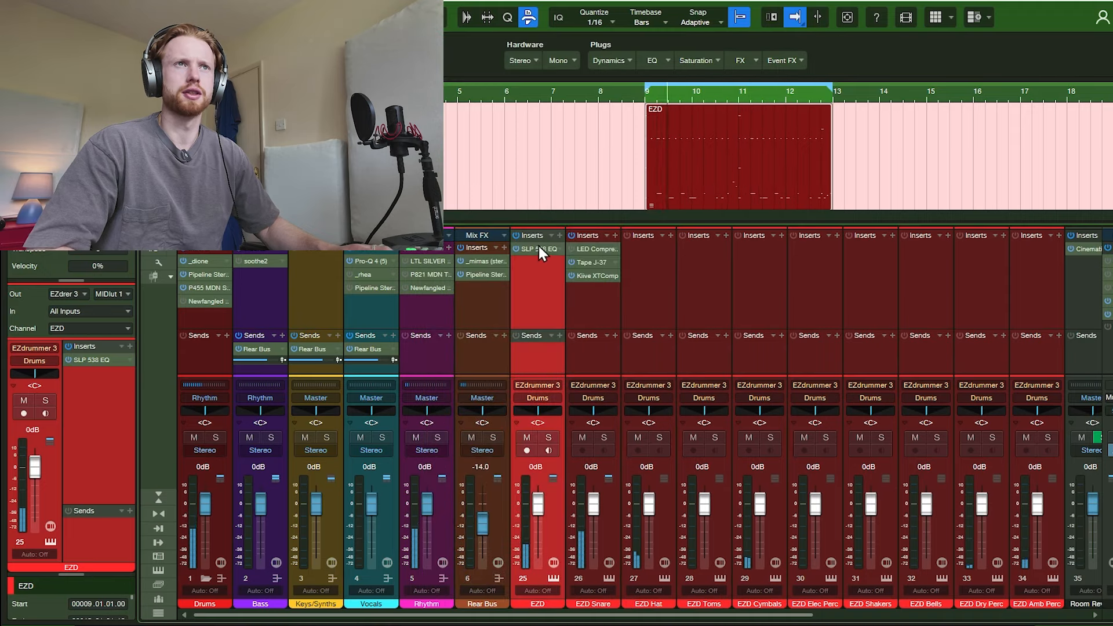
drag(538, 248, 575, 252)
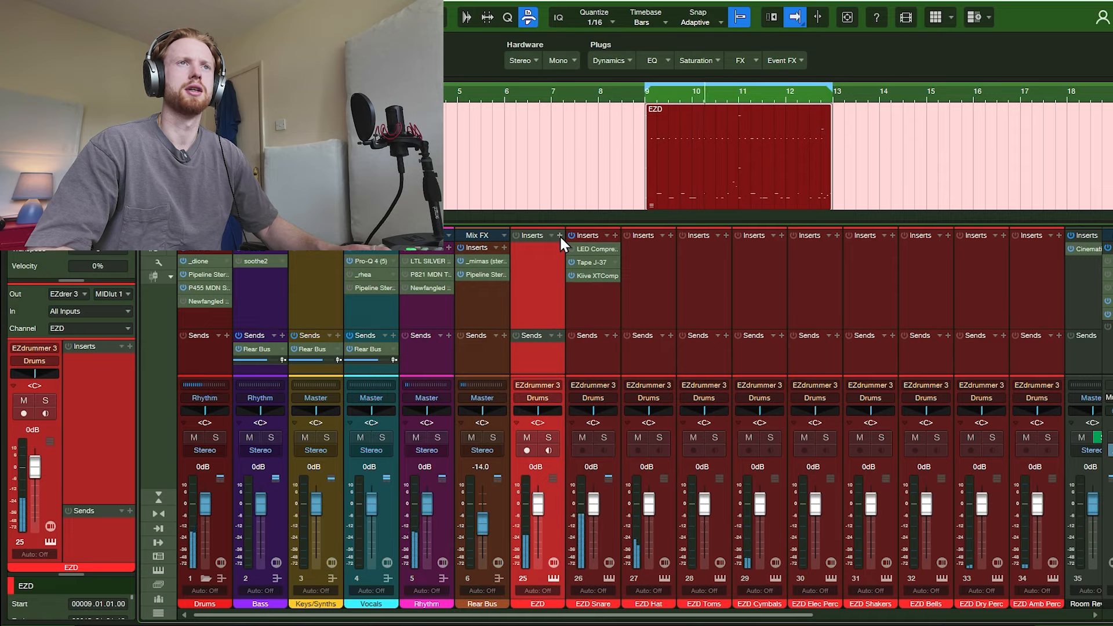
Insert Pro-Q 4 on the EZD channel with a low-end boost and a -5.54 dB bell cut at 266.69 Hz
click(559, 234)
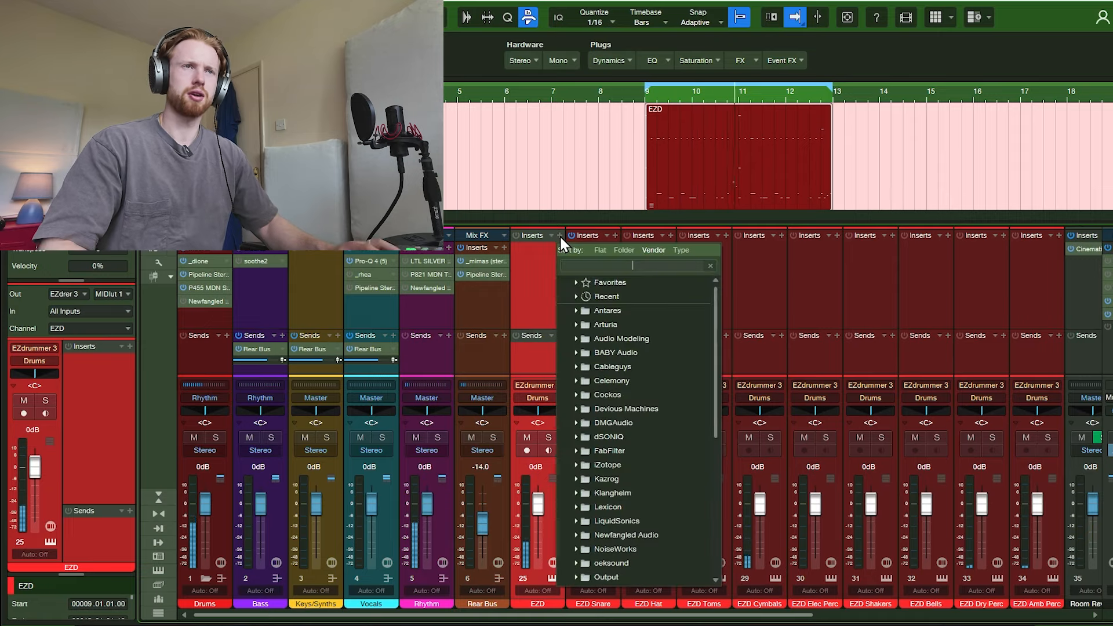
text(q 4)
key(Return)
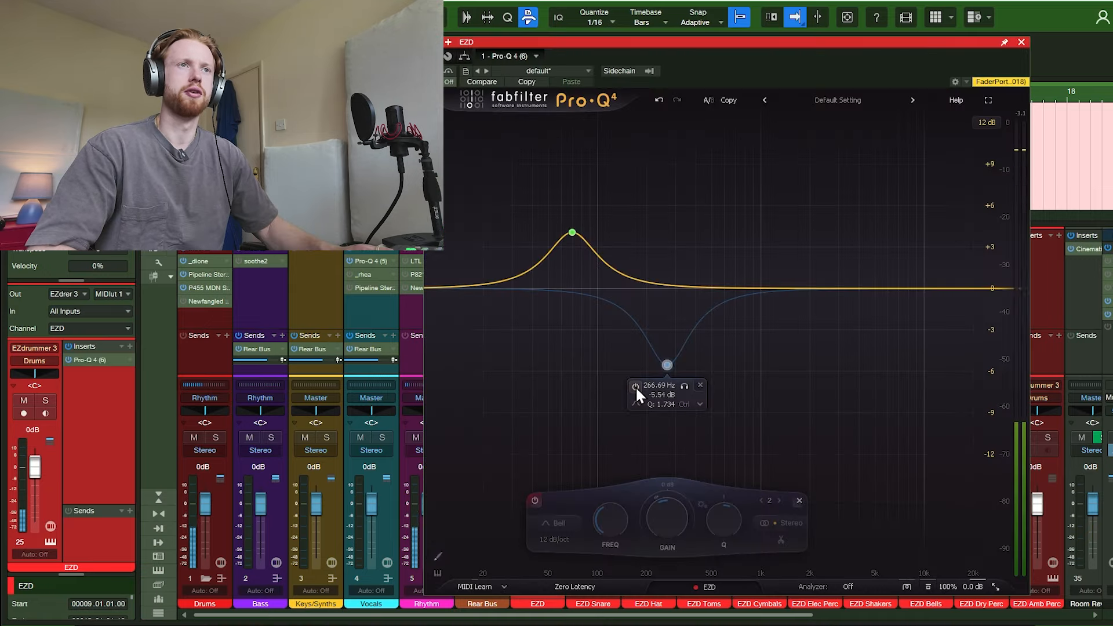
Compare the EZD sound with the low-mid cut off and on, and fine-tune that band
click(635, 386)
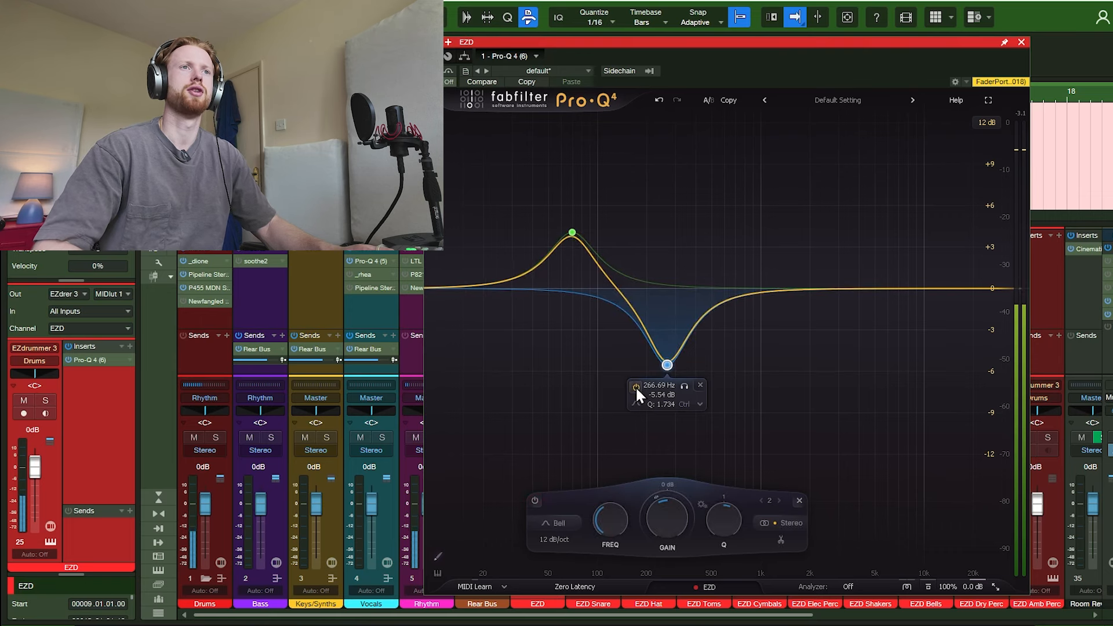
click(636, 386)
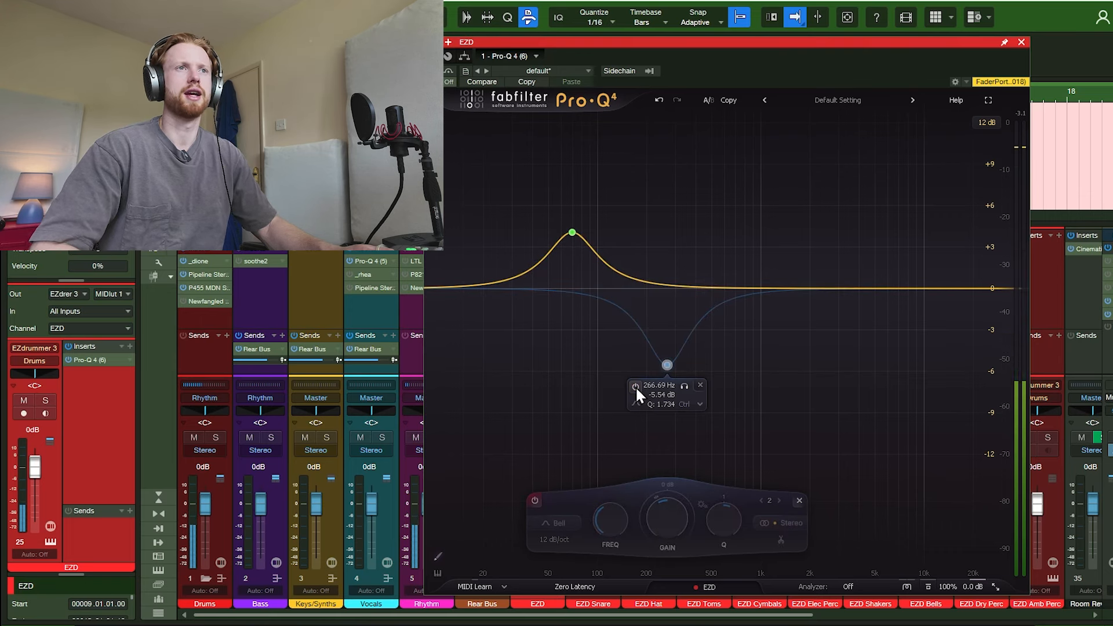
click(635, 386)
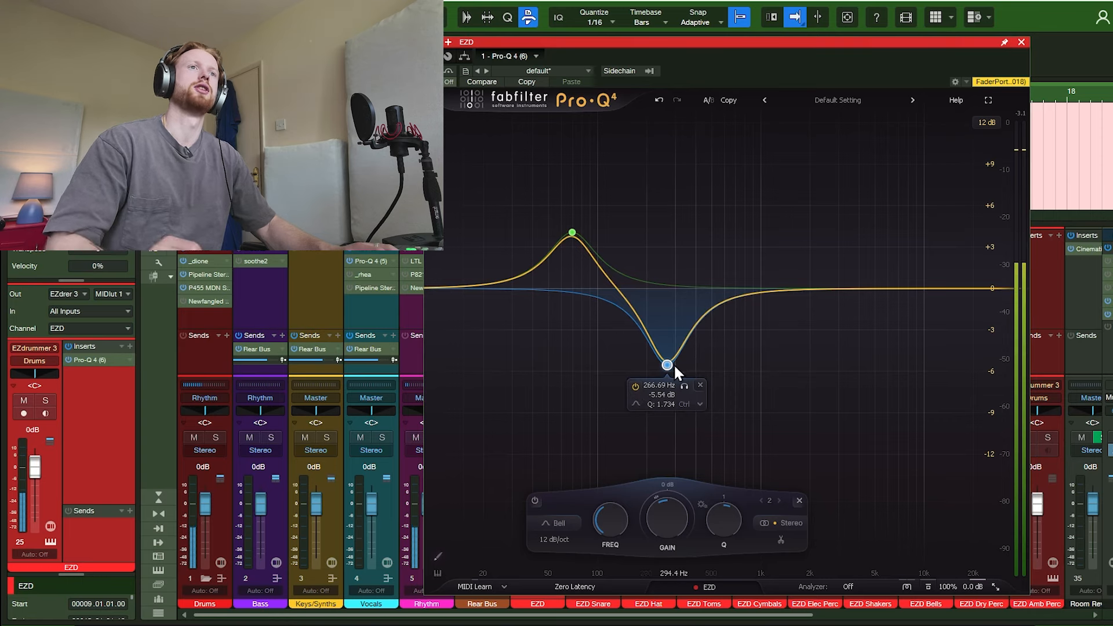
drag(667, 364, 666, 364)
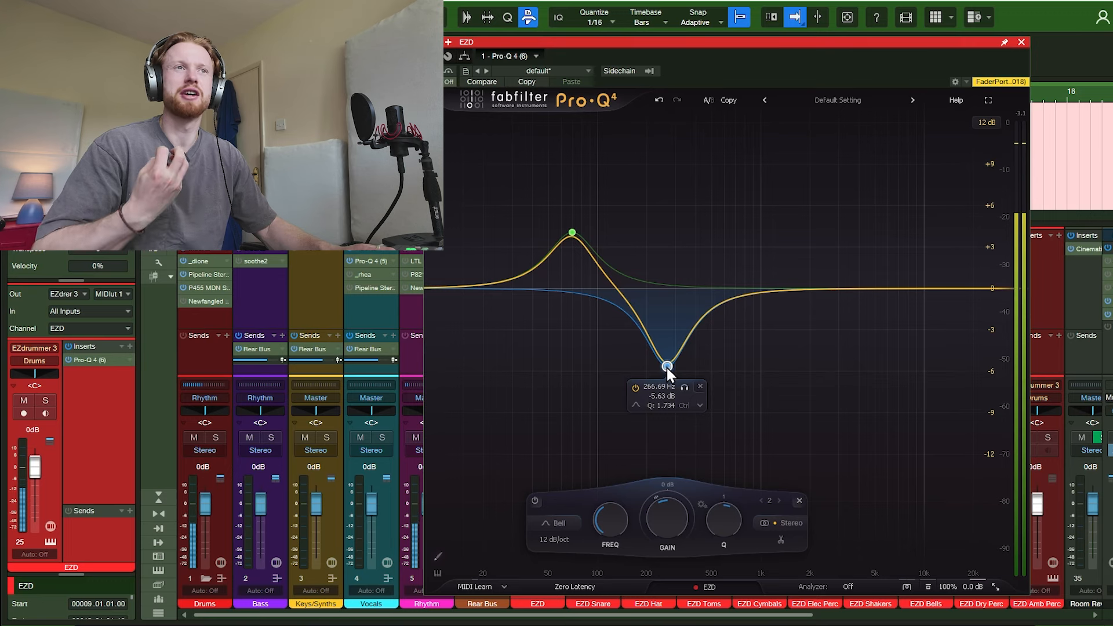
drag(666, 368, 683, 369)
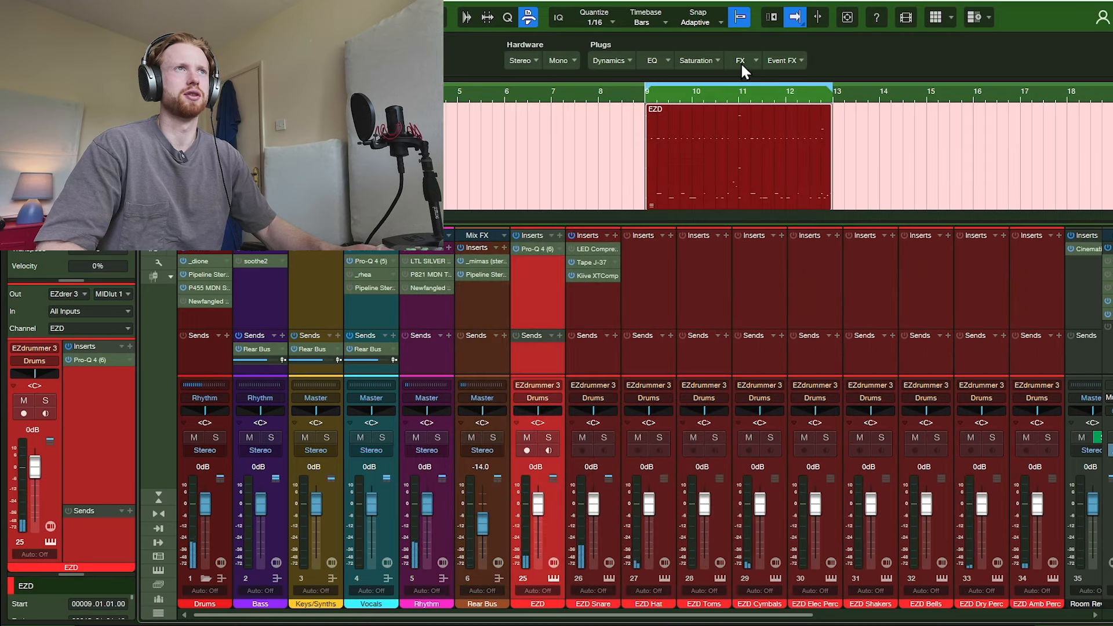
Add ColdFire distortion to the EZD channel, using parallel routing and more Wavefolder drive
click(706, 60)
mouse_move(737, 91)
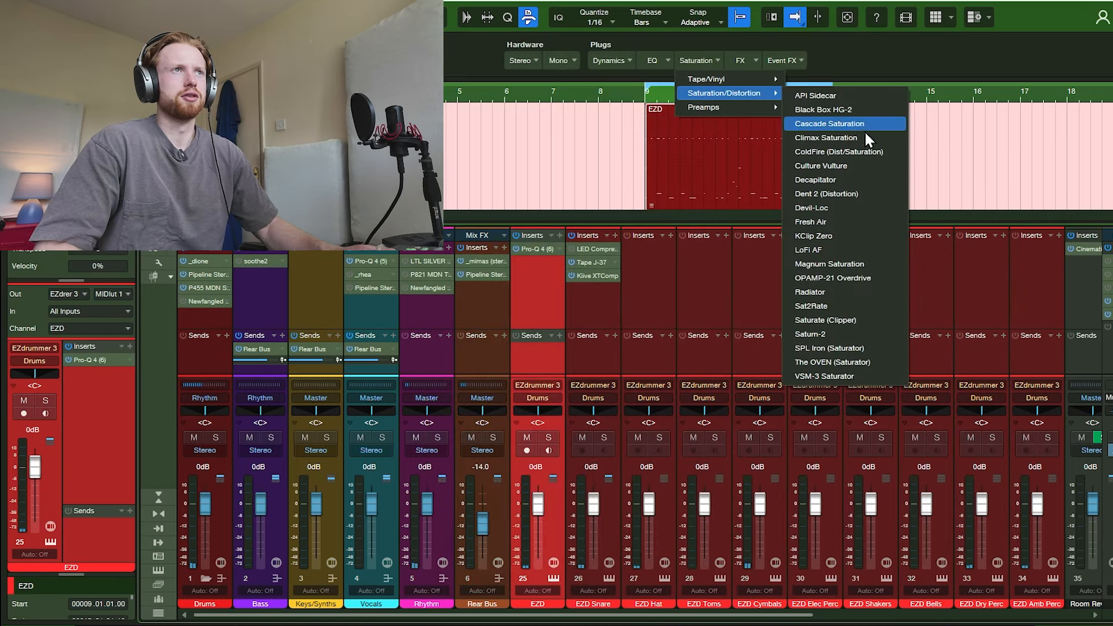
click(874, 151)
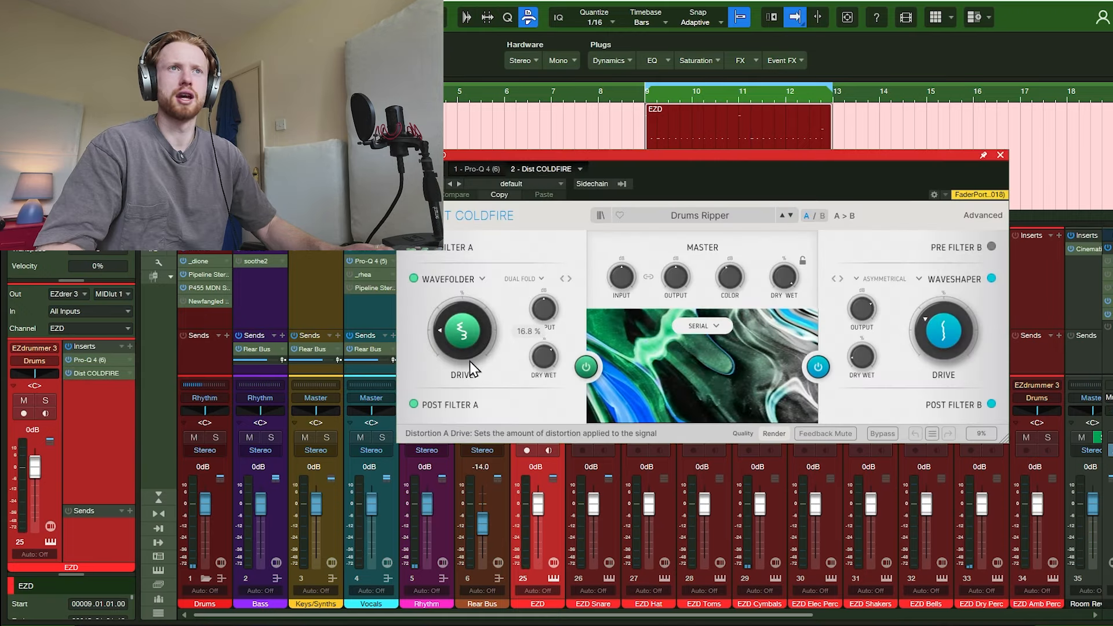
key(space)
drag(469, 330, 469, 320)
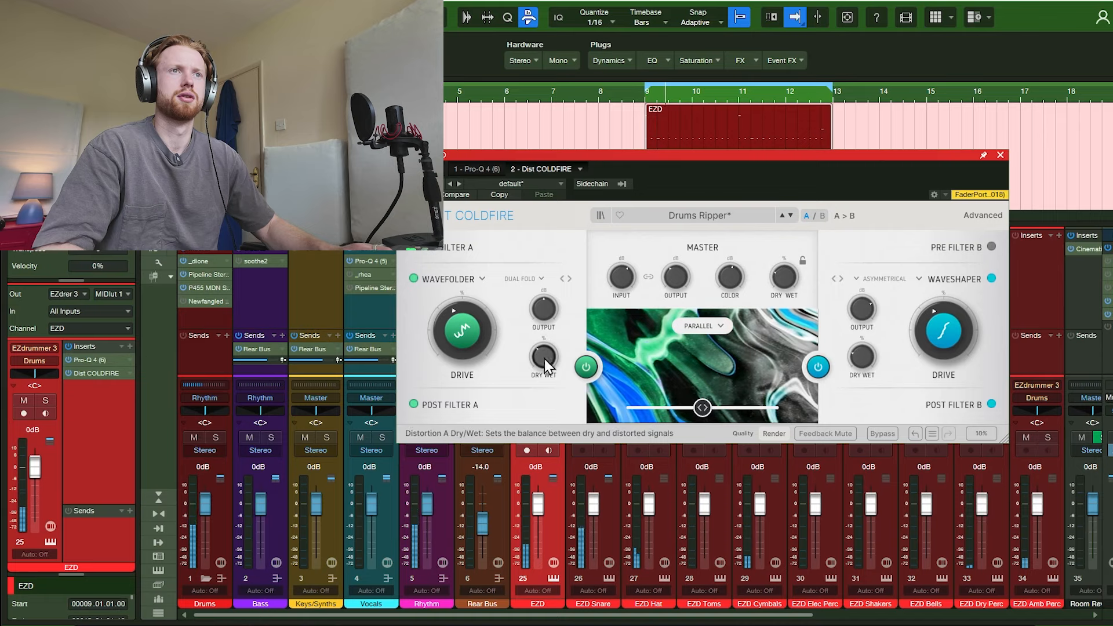
mouse_move(545, 359)
click(1000, 155)
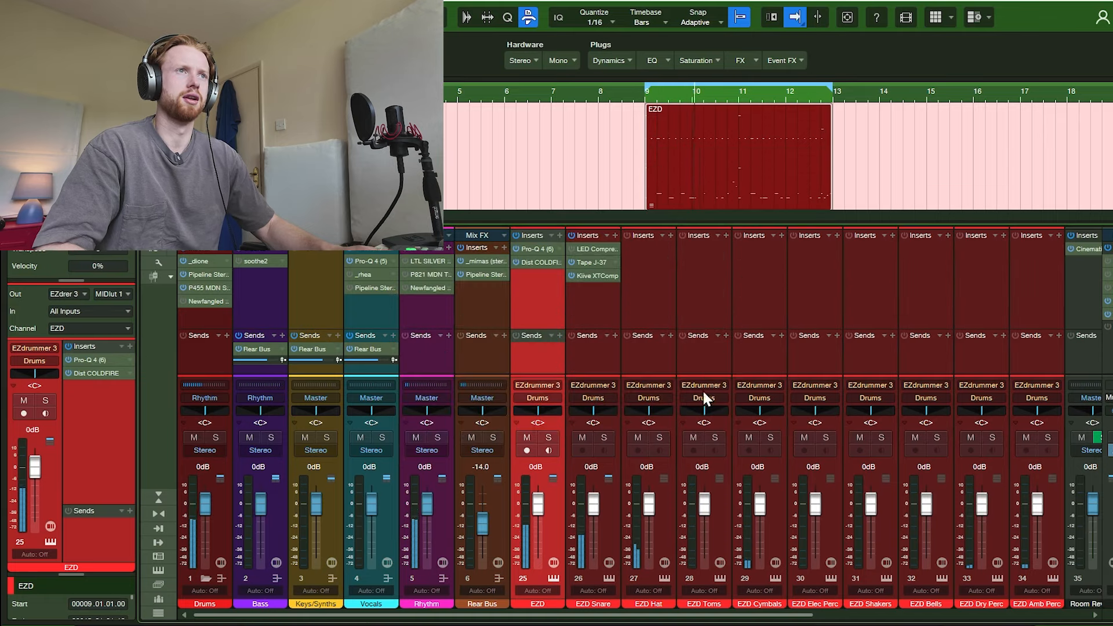
Review the ColdFire settings and disable and re-enable the plug-in to compare the EZD sound
click(531, 261)
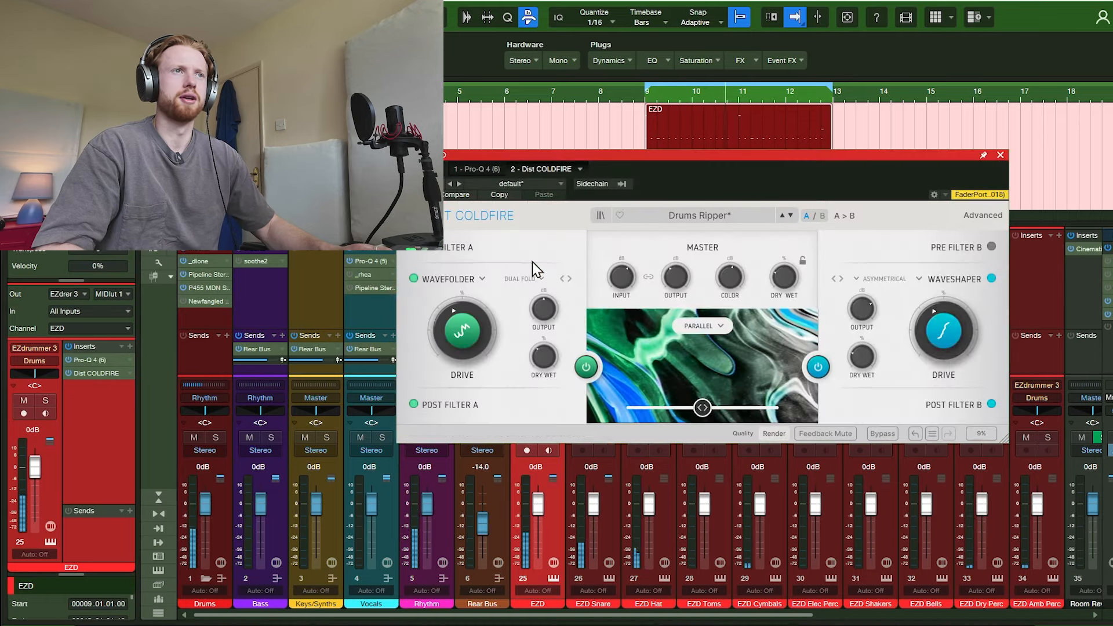
click(999, 155)
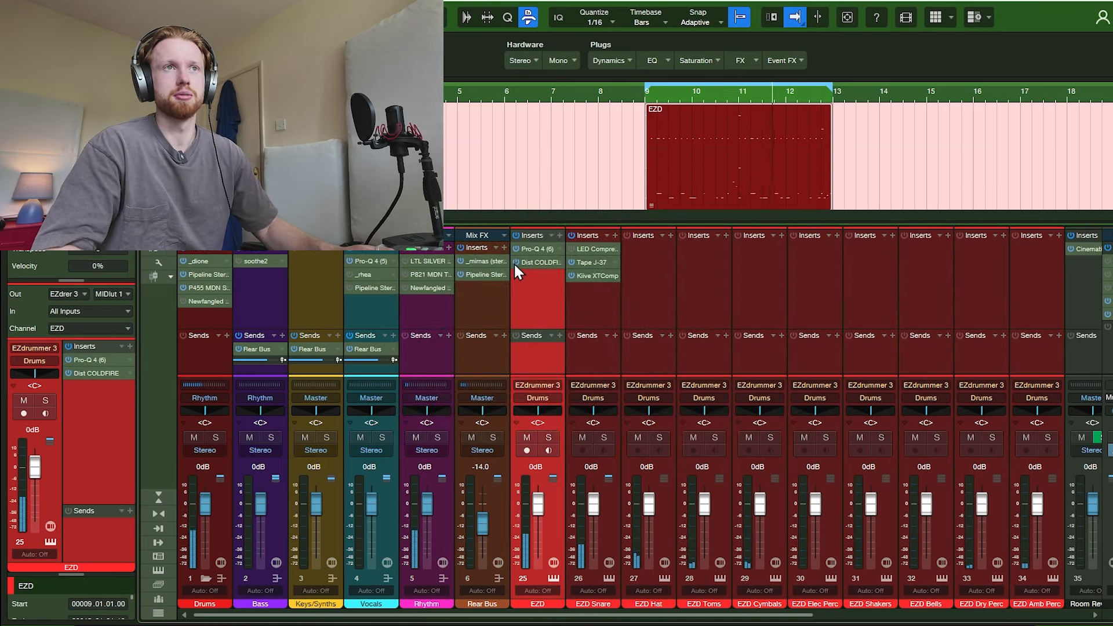
click(516, 261)
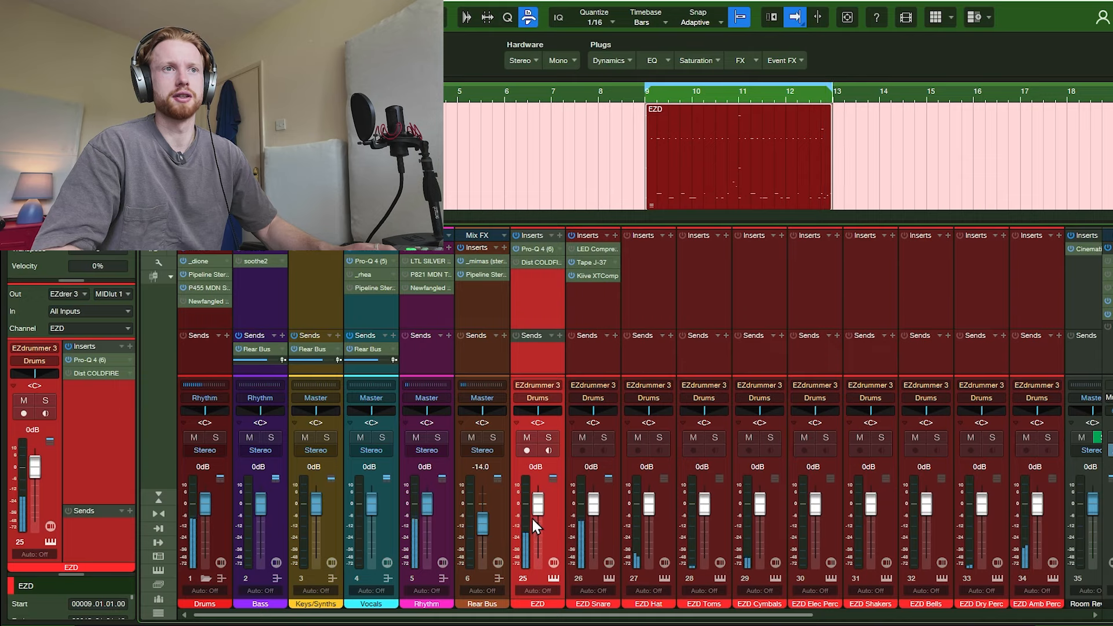
click(517, 262)
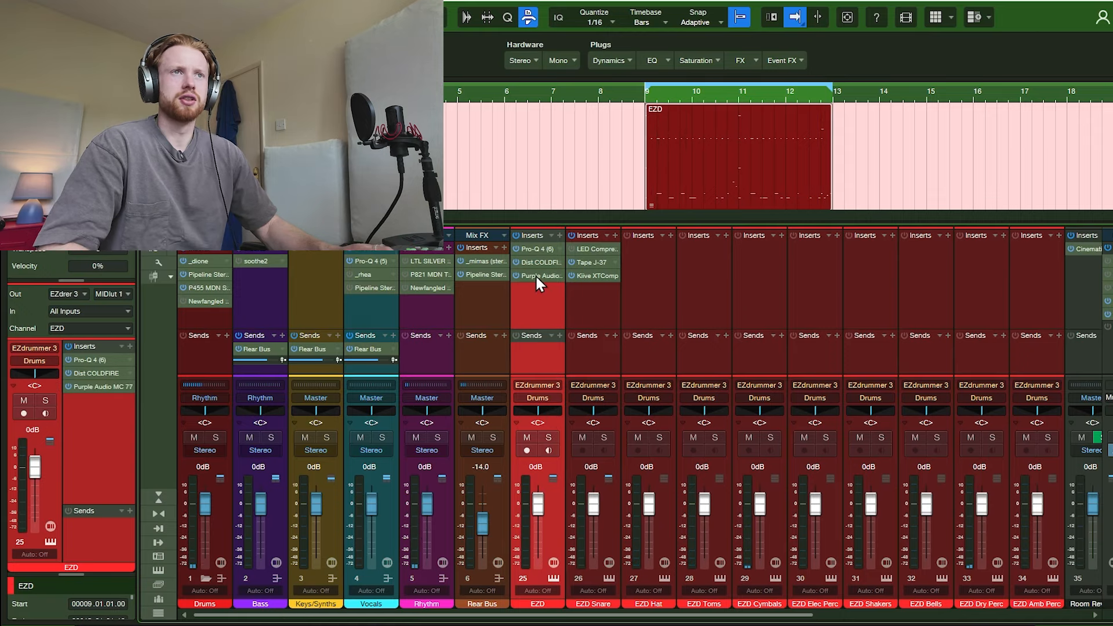
Open Purple Audio MC 77 on the EZD channel and adjust its attack and release
click(534, 274)
drag(701, 158, 662, 92)
drag(722, 190, 729, 148)
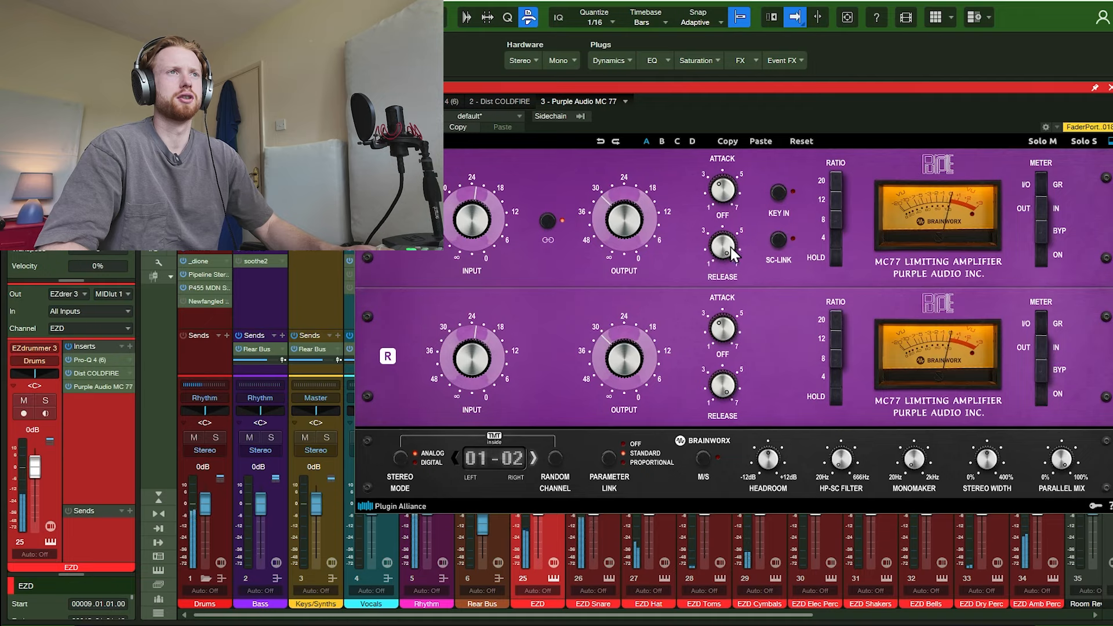
drag(724, 247, 686, 380)
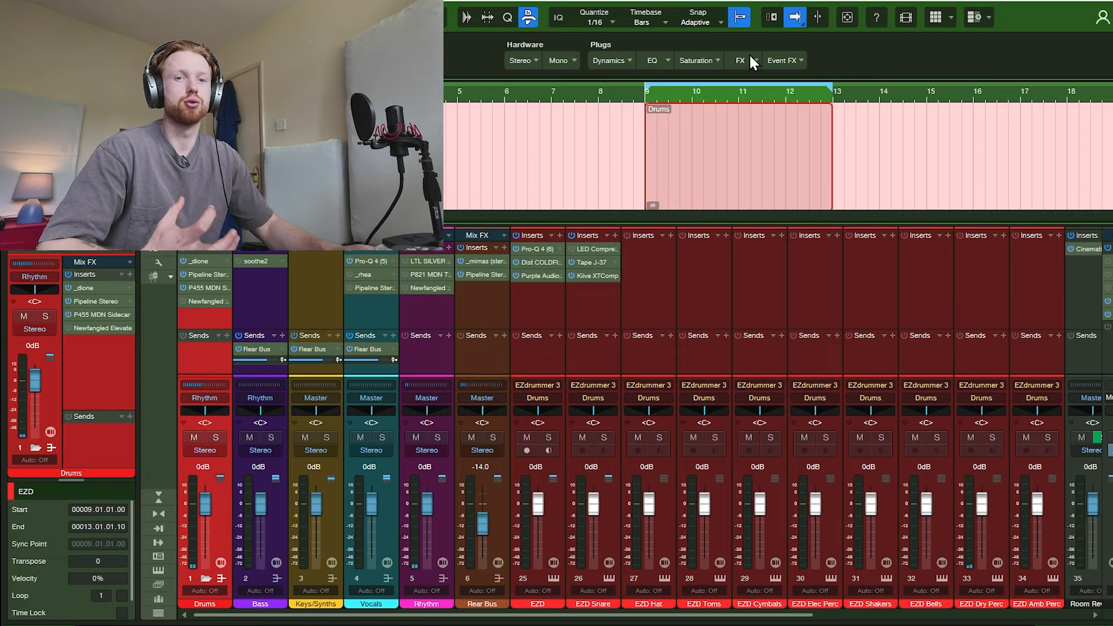
Add the Needlepoint vinyl plug-in to the Drums bus between P455 MDN Sidecar and Newfangled Elevate, and open it
click(714, 61)
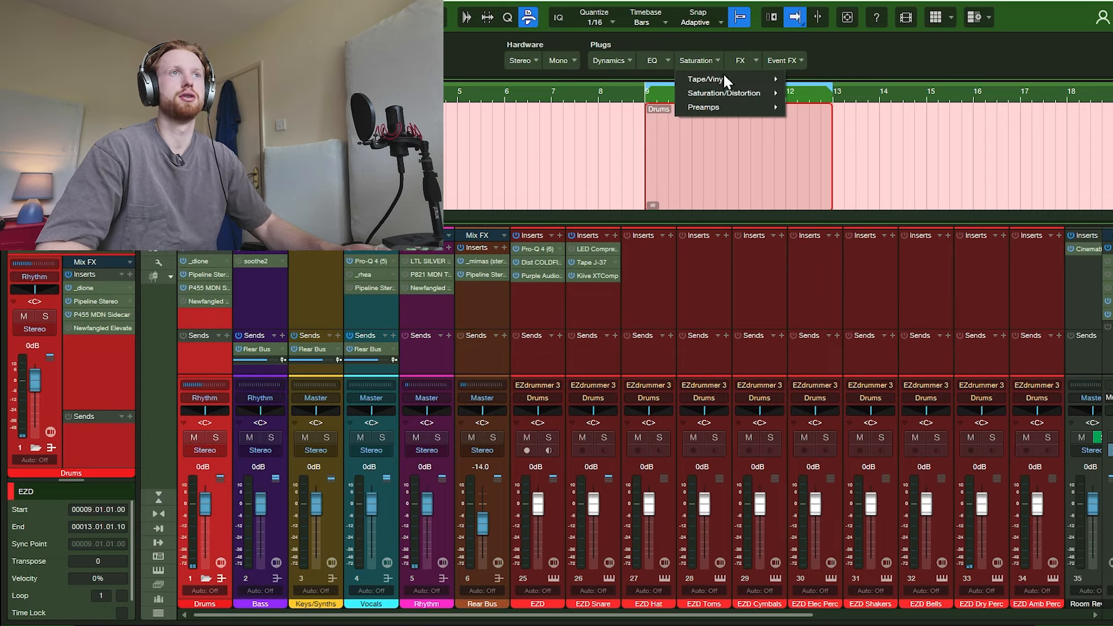
mouse_move(725, 75)
drag(829, 110, 103, 331)
click(104, 329)
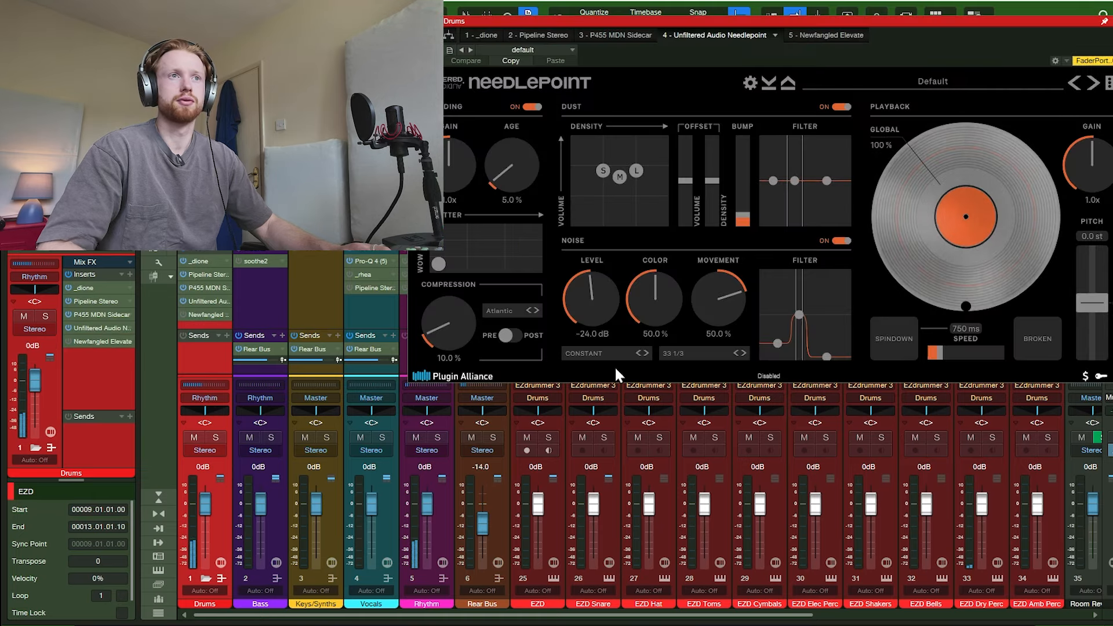
Set Needlepoint's noise to Envelope, speed 78 and level -42.0 dB, reduce the dust volume offset, and adjust the wow and flutter
click(622, 351)
click(617, 393)
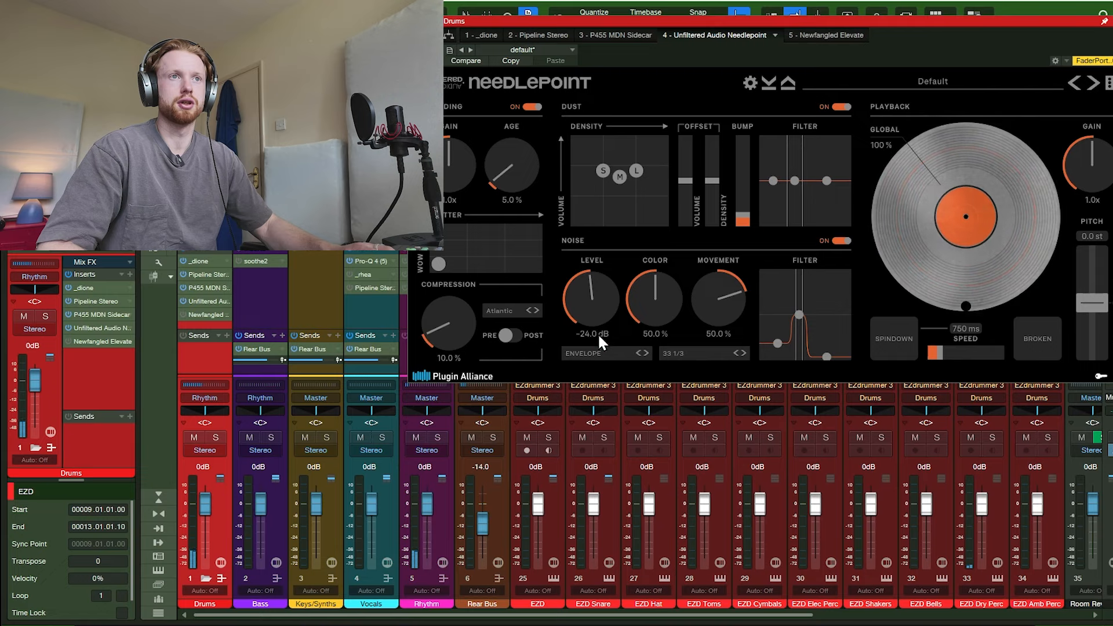
click(705, 354)
click(715, 405)
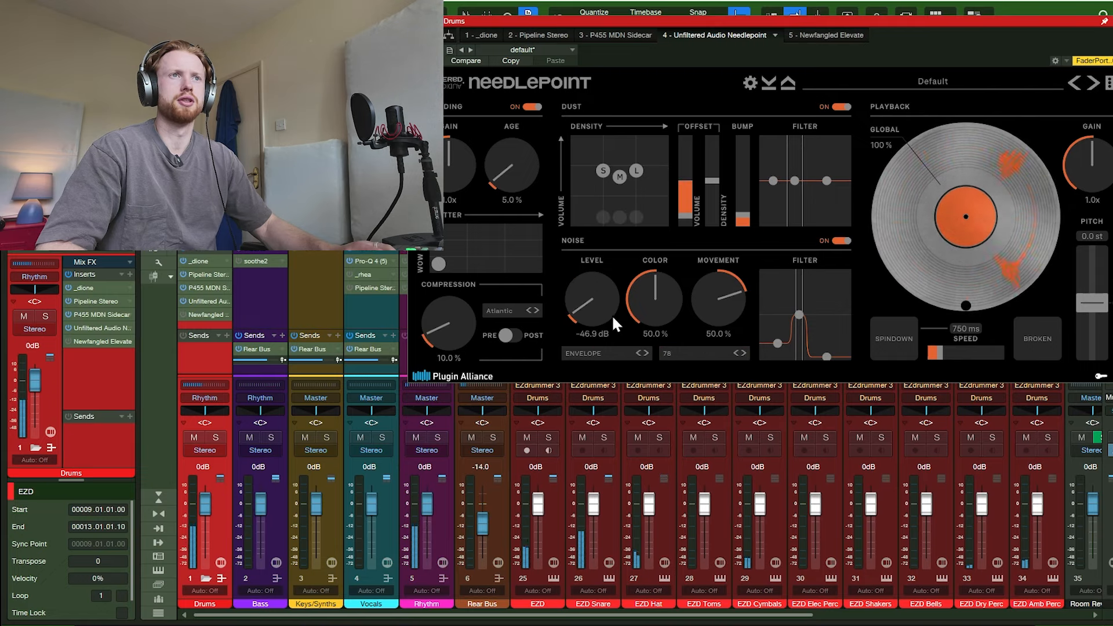
mouse_move(597, 308)
mouse_down()
mouse_move(587, 287)
mouse_move(582, 305)
mouse_up()
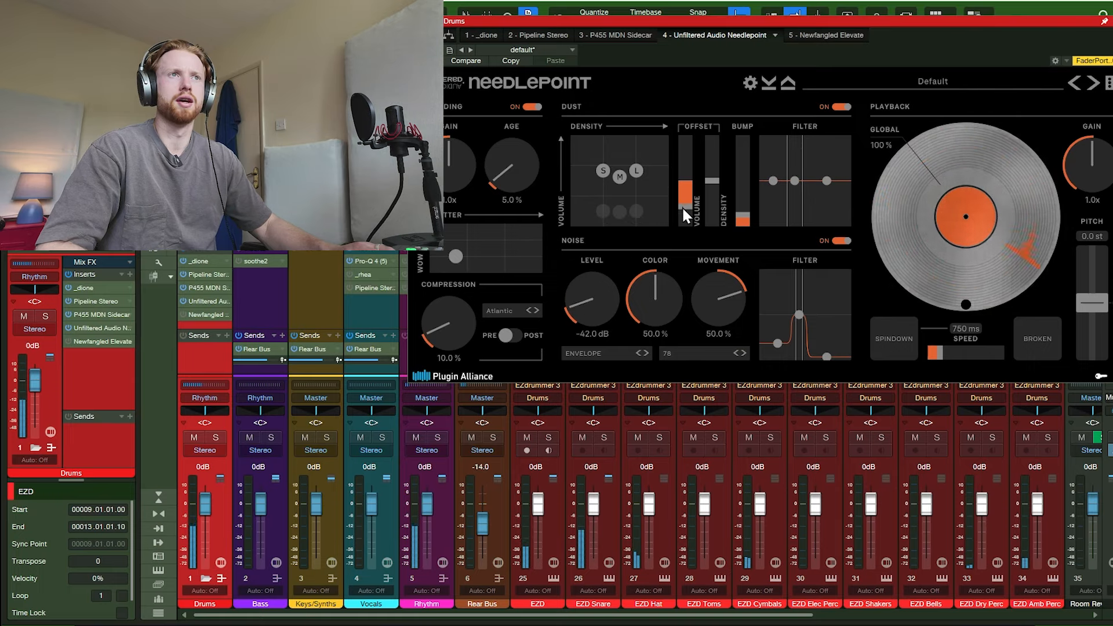
click(1112, 21)
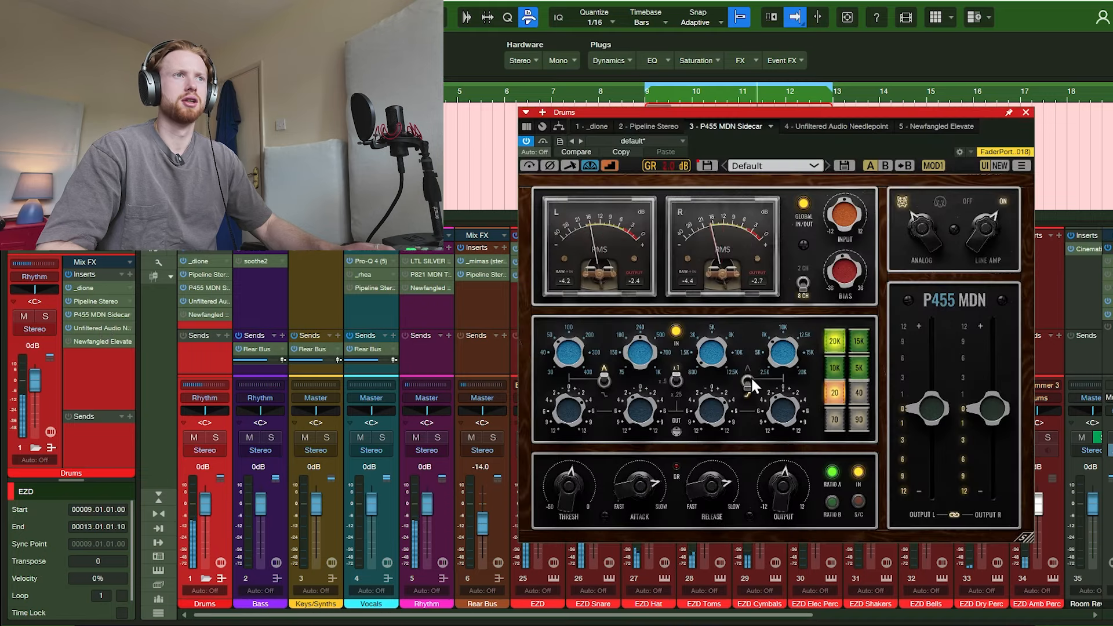
Set the high-cut filter in P455 MDN Sidecar on the Drums bus to 10K, and lower it to 5K
click(835, 369)
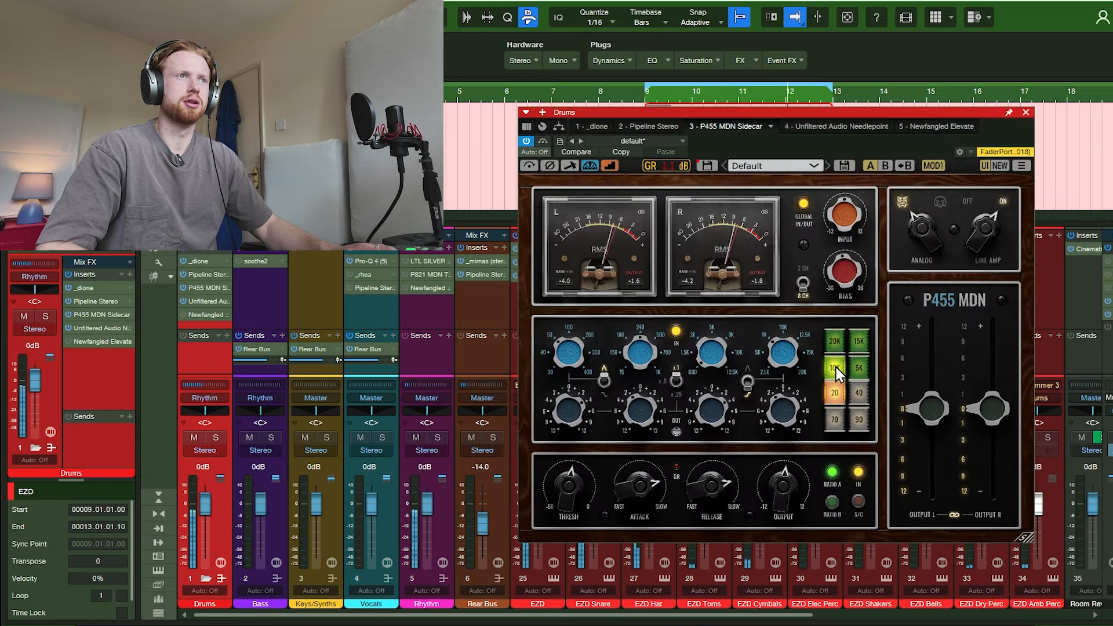
click(858, 370)
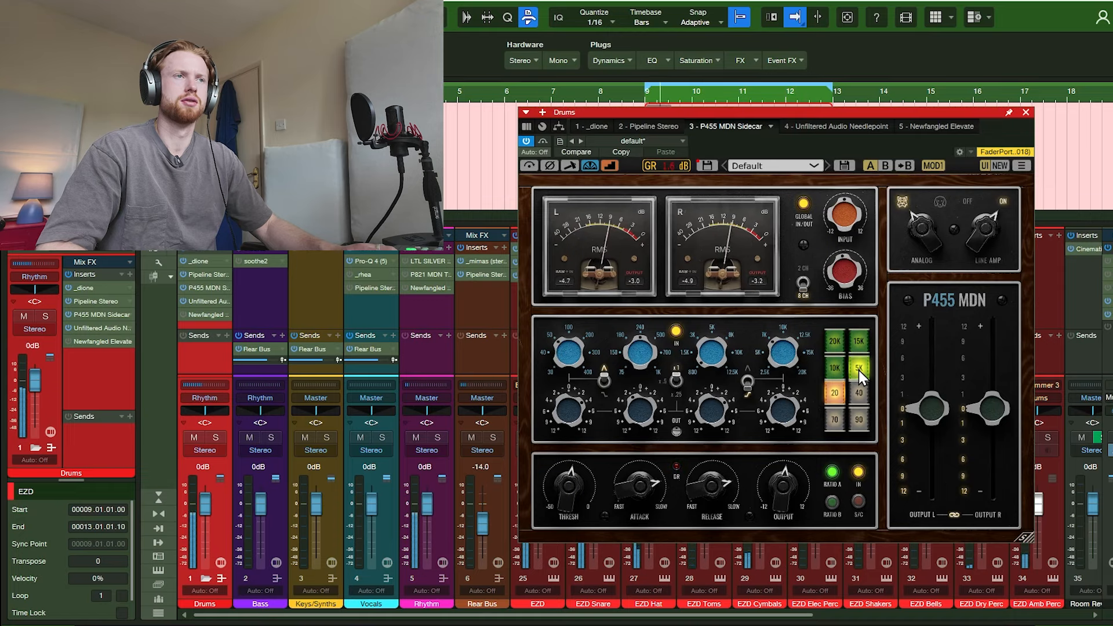
Return the P455 MDN Sidecar high-cut filter to 10K, and add Pro-Q 4 to the Drums bus after Needlepoint
click(840, 366)
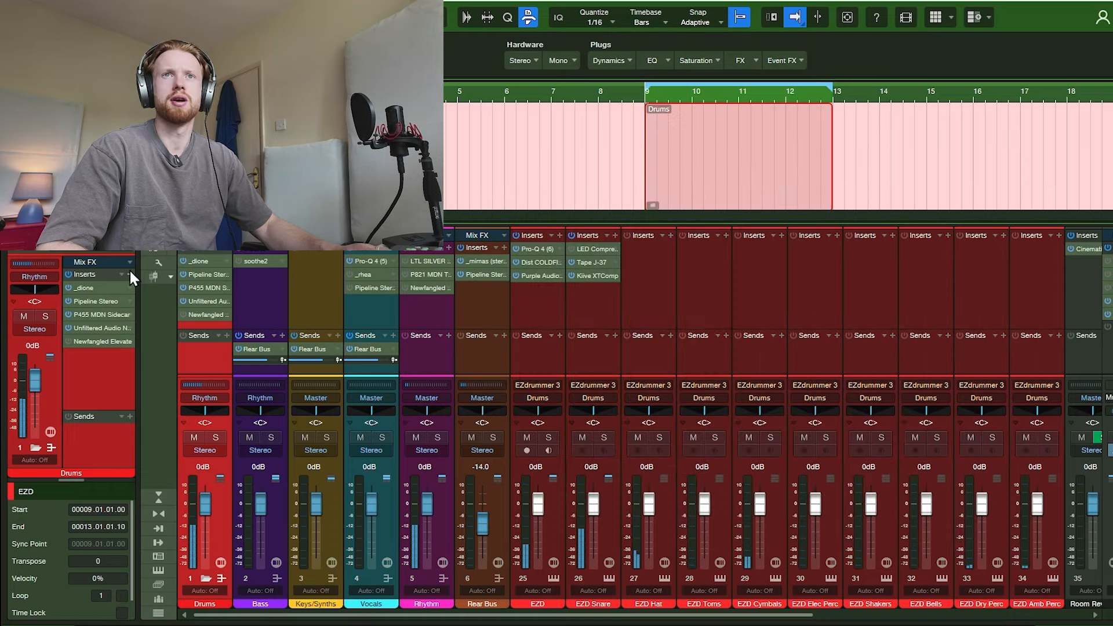
click(131, 274)
text(q 4)
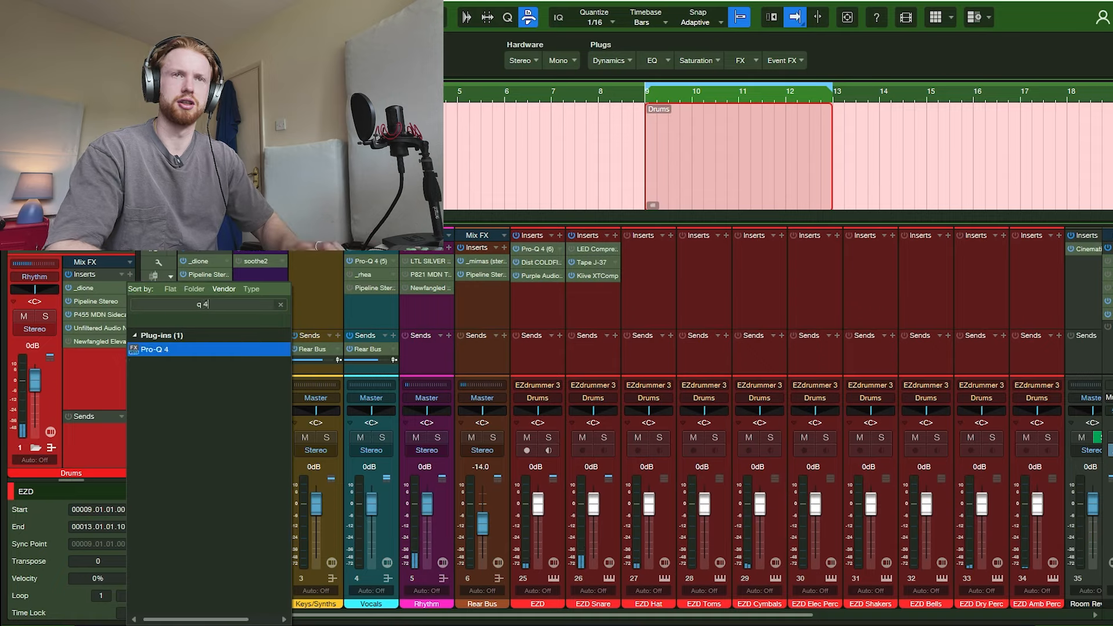
key(Return)
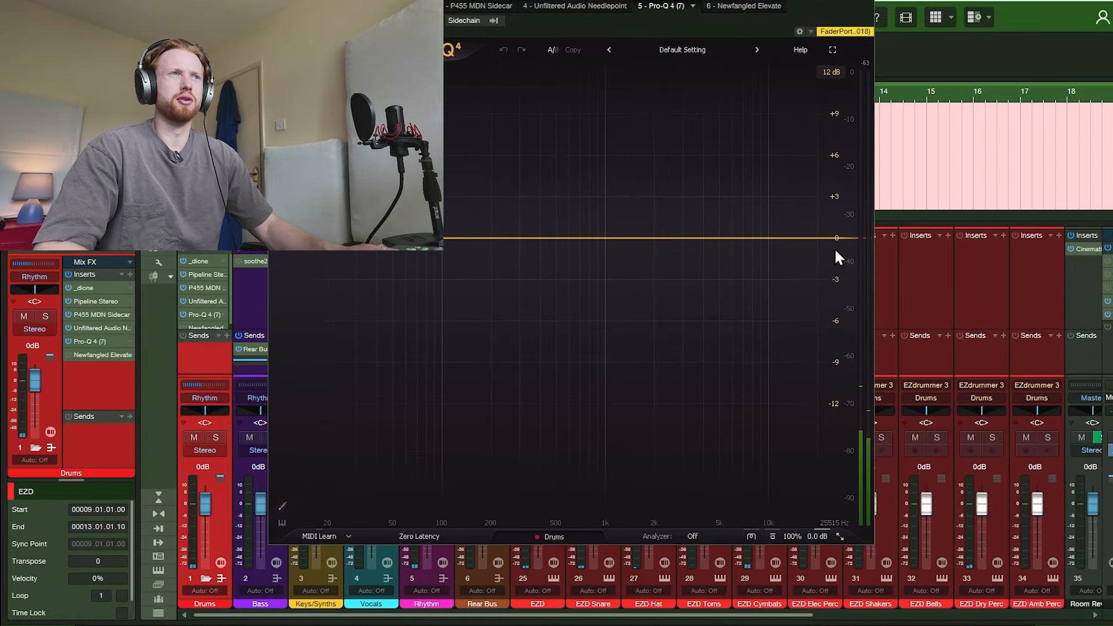
Create a 12 dB/oct high cut at about 2945 Hz in the Drums bus Pro-Q 4, and close the plug-in
drag(835, 244, 684, 240)
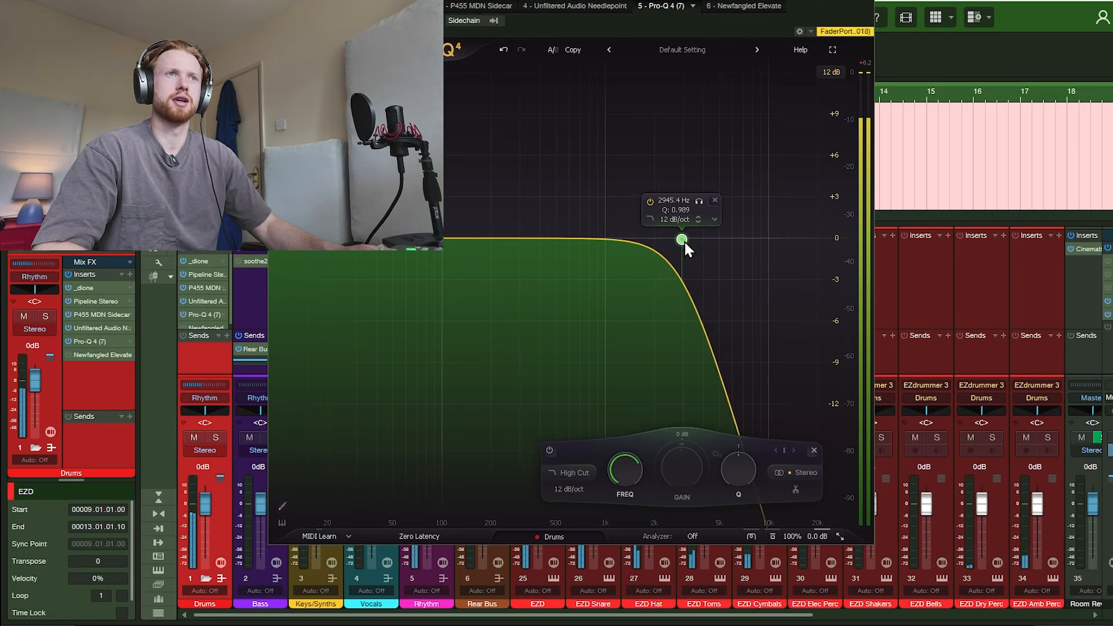
click(868, 2)
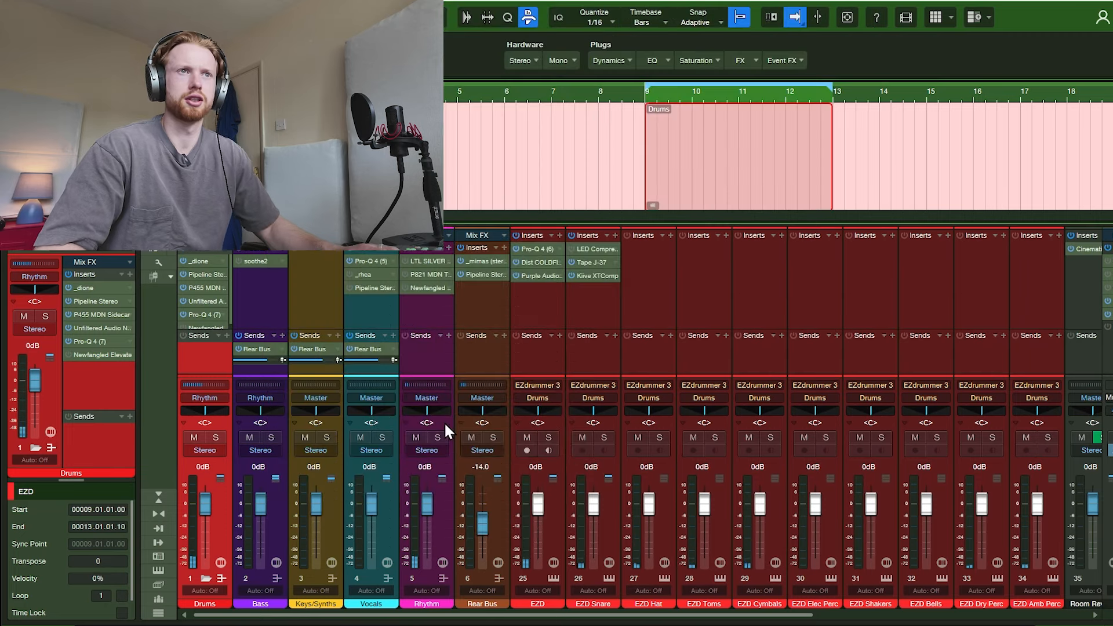
Add a Room Reverb send to all channels from EZD to EZD Amb Perc, and lower the send level
scroll(524, 321, right, 2)
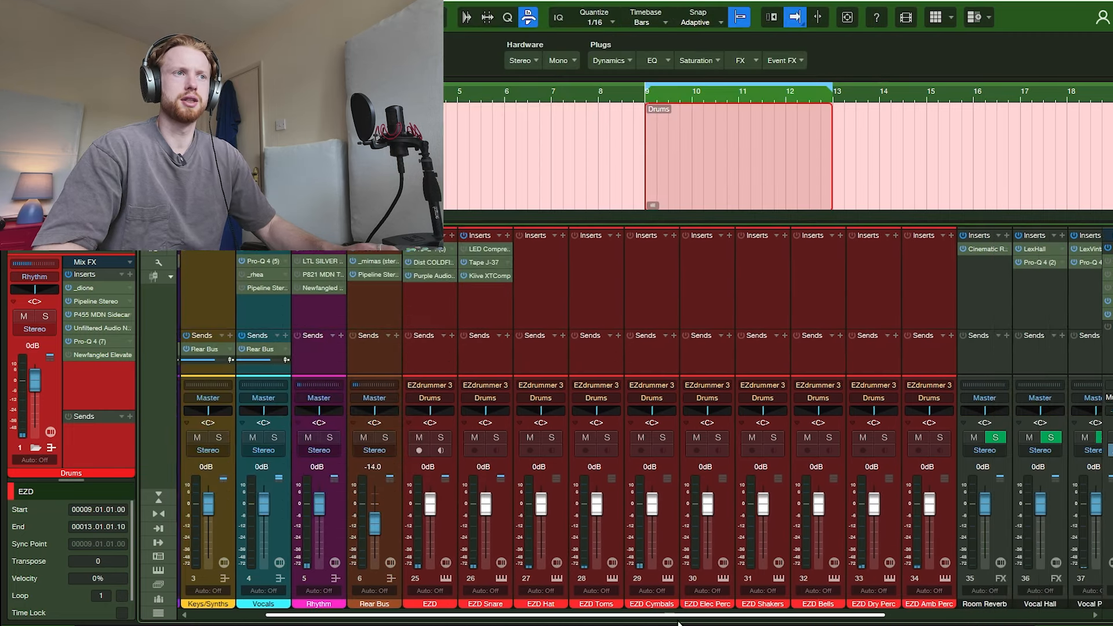
click(451, 320)
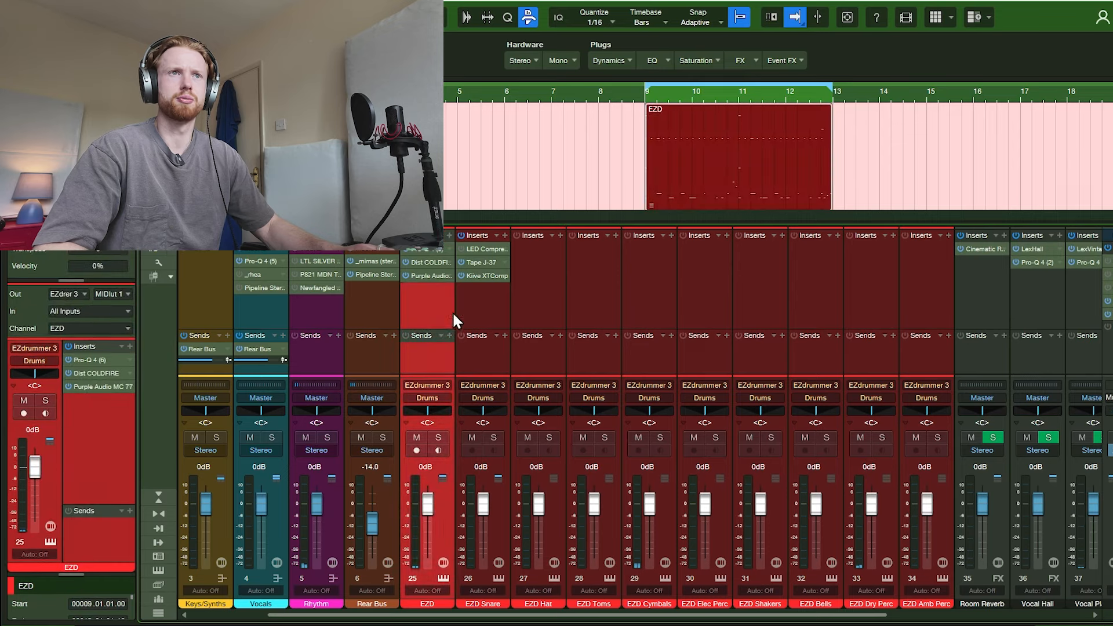
shift+click(930, 312)
click(503, 336)
click(522, 350)
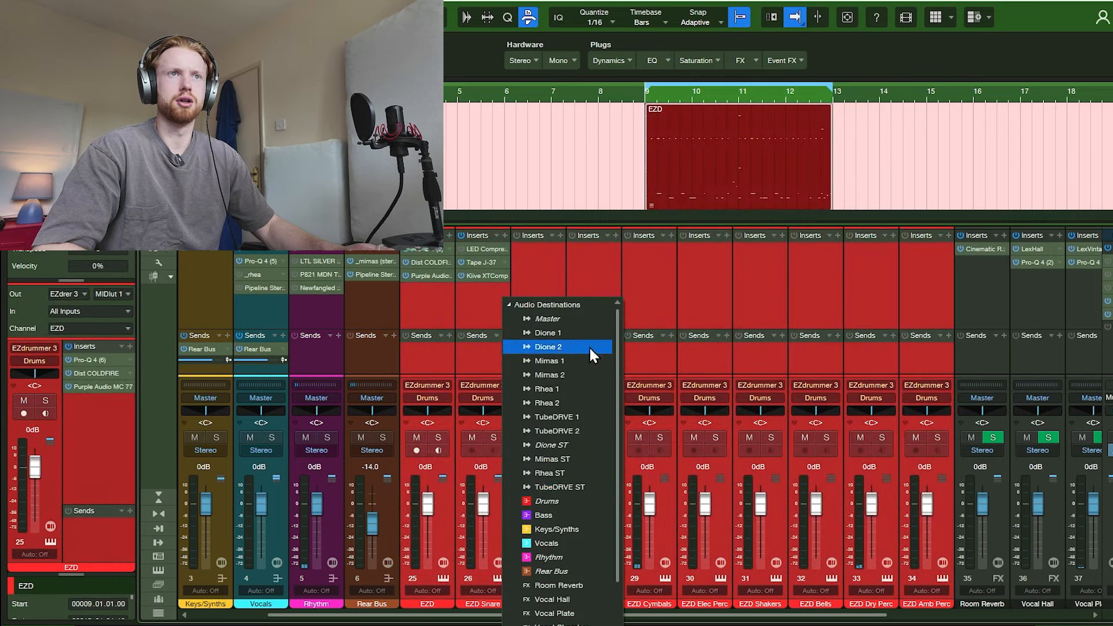
click(581, 586)
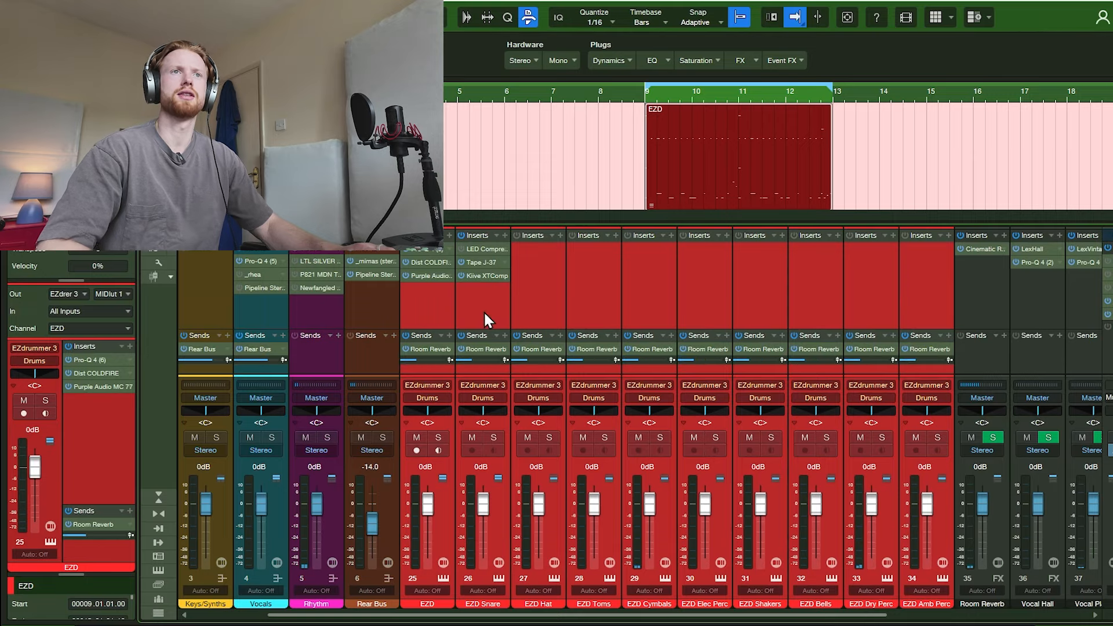
click(467, 320)
drag(412, 359, 406, 360)
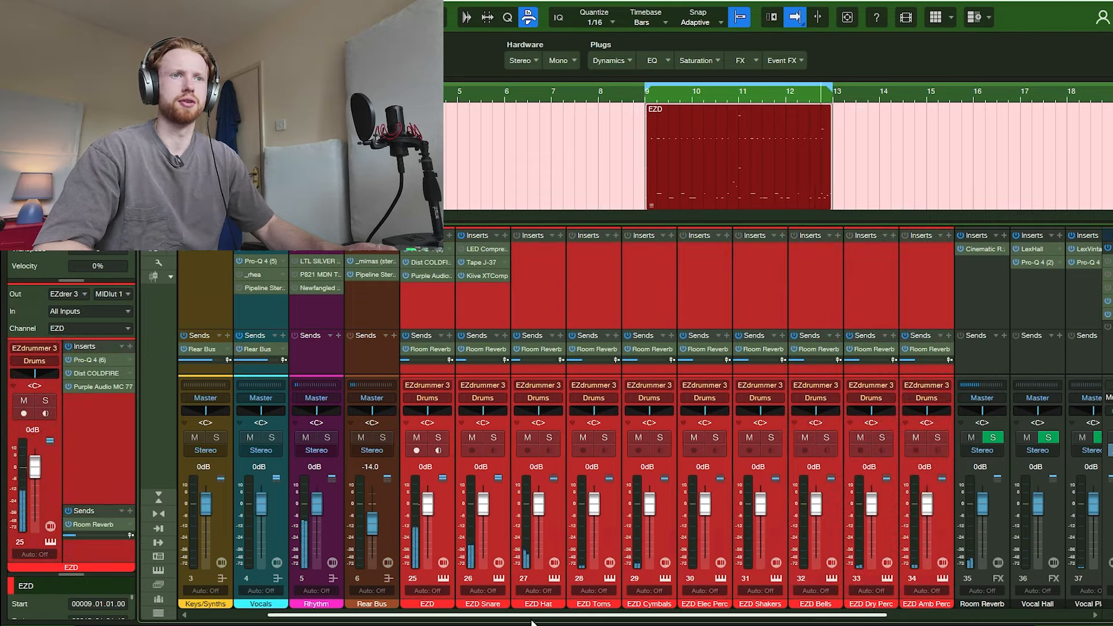
Copy a Pro-Q 4 onto the Room Reverb channel, and adjust the reverb send level on the EZD Snare to EZD Amb Perc channels
drag(532, 621, 732, 618)
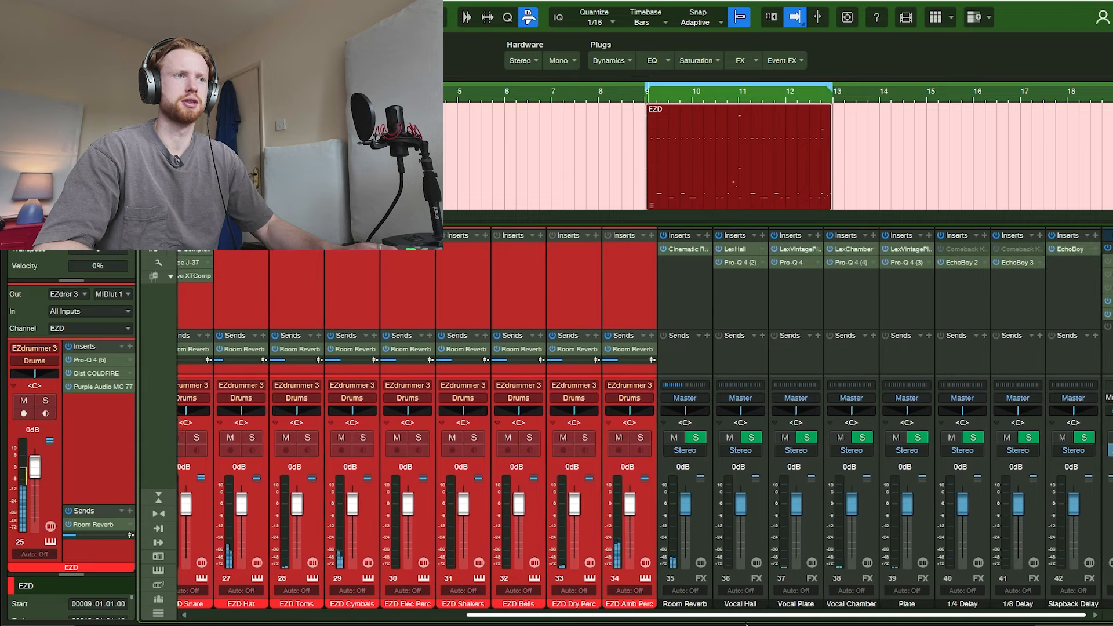
click(694, 294)
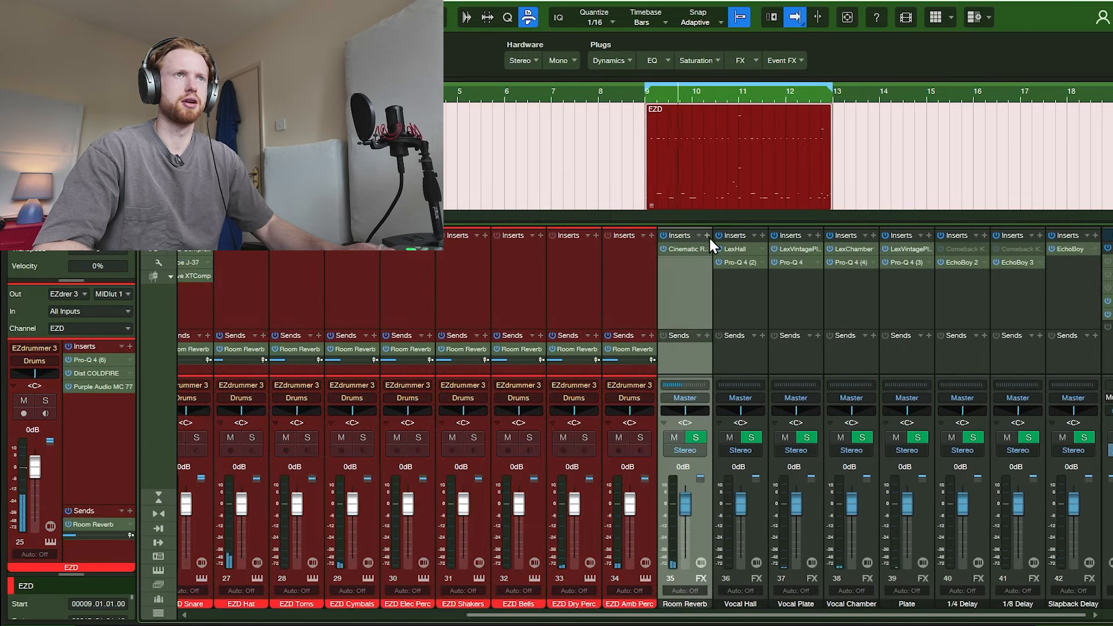
click(707, 233)
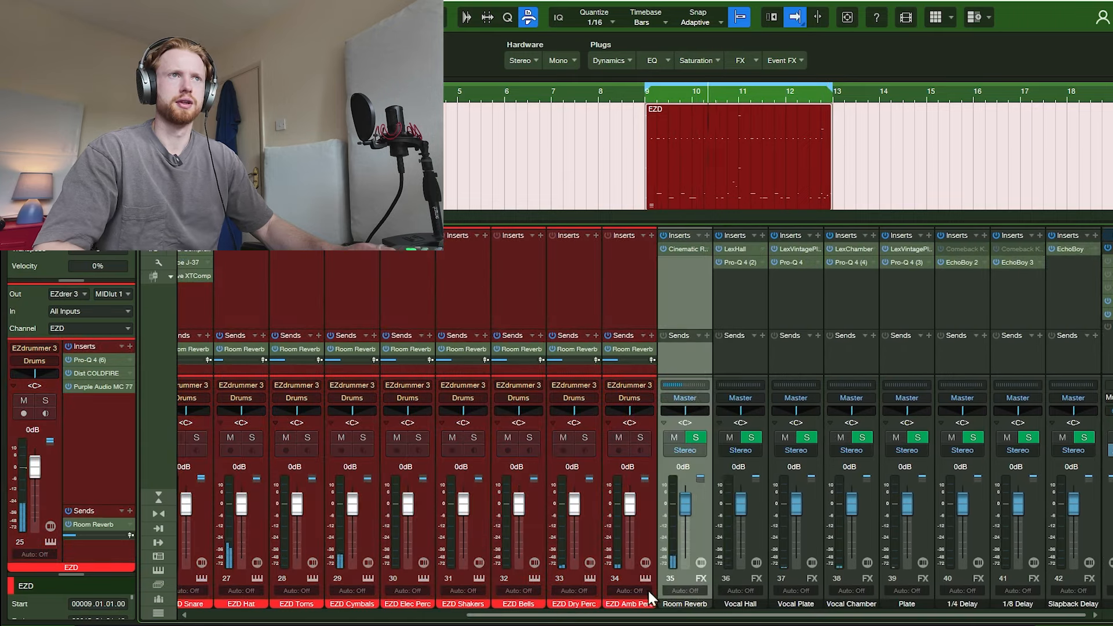
drag(648, 616, 361, 595)
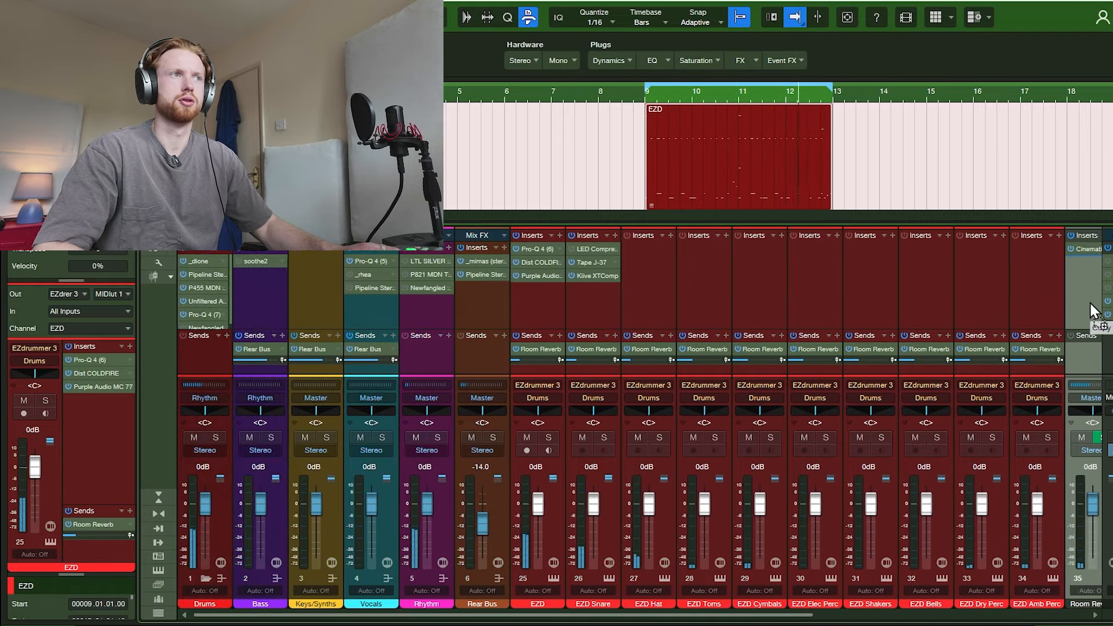
drag(1091, 304, 1091, 303)
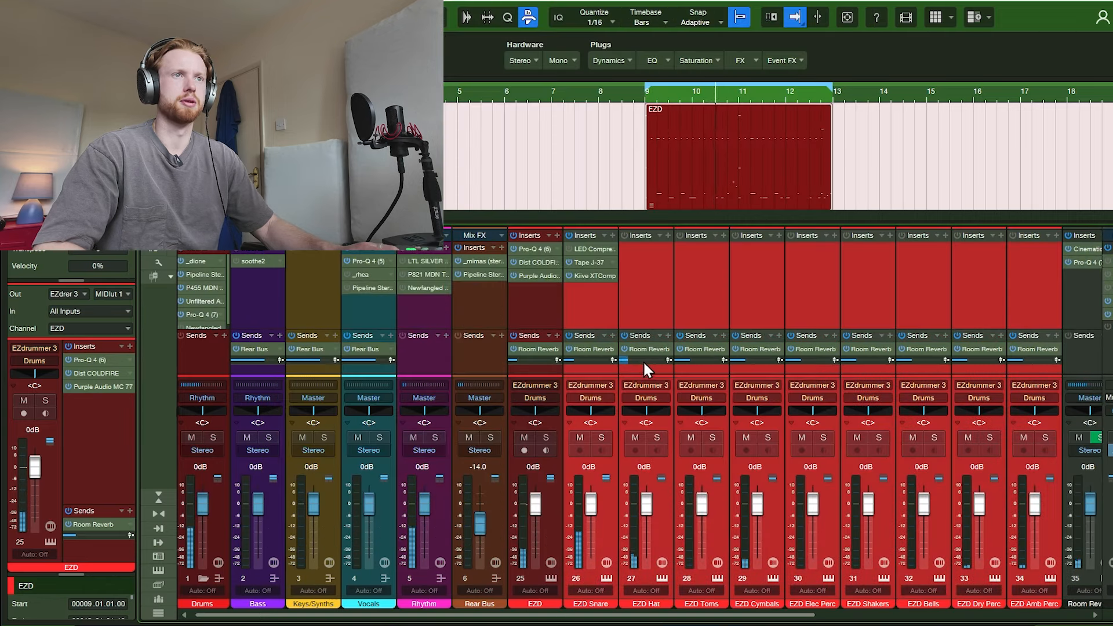
drag(631, 359, 634, 360)
Hide the mixer and collapse the EZ Drummer folder track in the arrangement
key(F3)
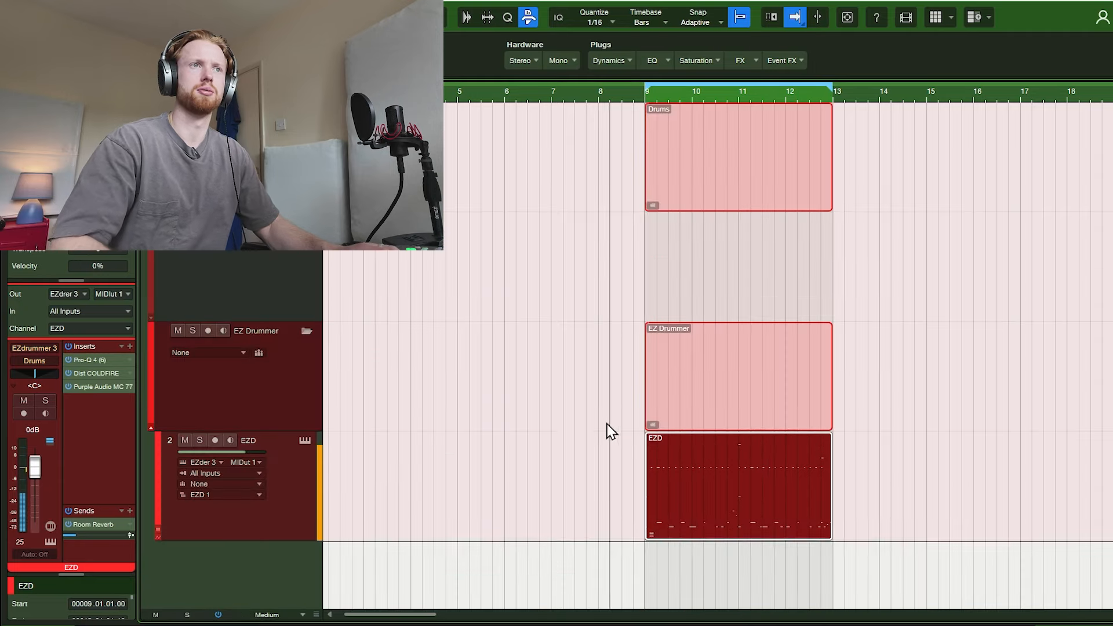
click(306, 331)
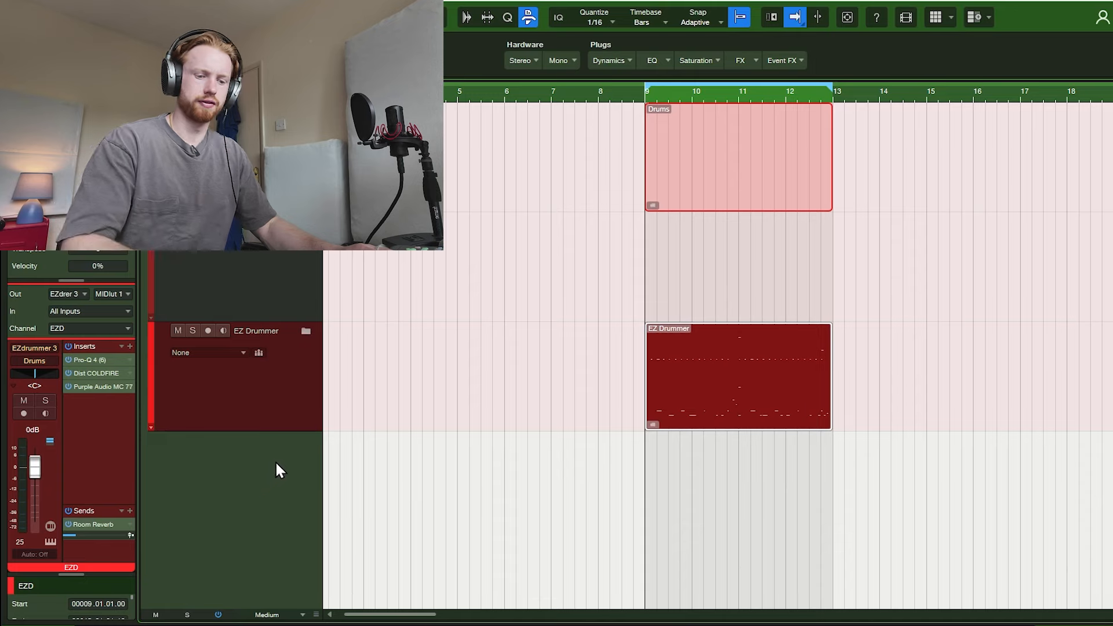
Add an instrument track from the Analog Lab track preset below EZ Drummer, and arm it for recording
key(F5)
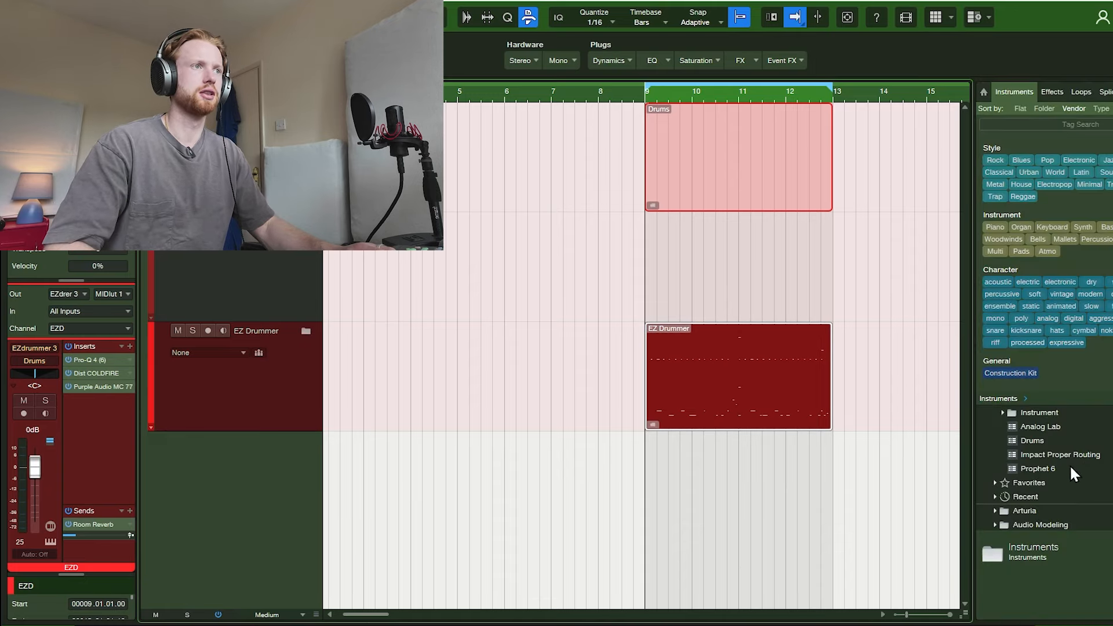
drag(1040, 426, 288, 529)
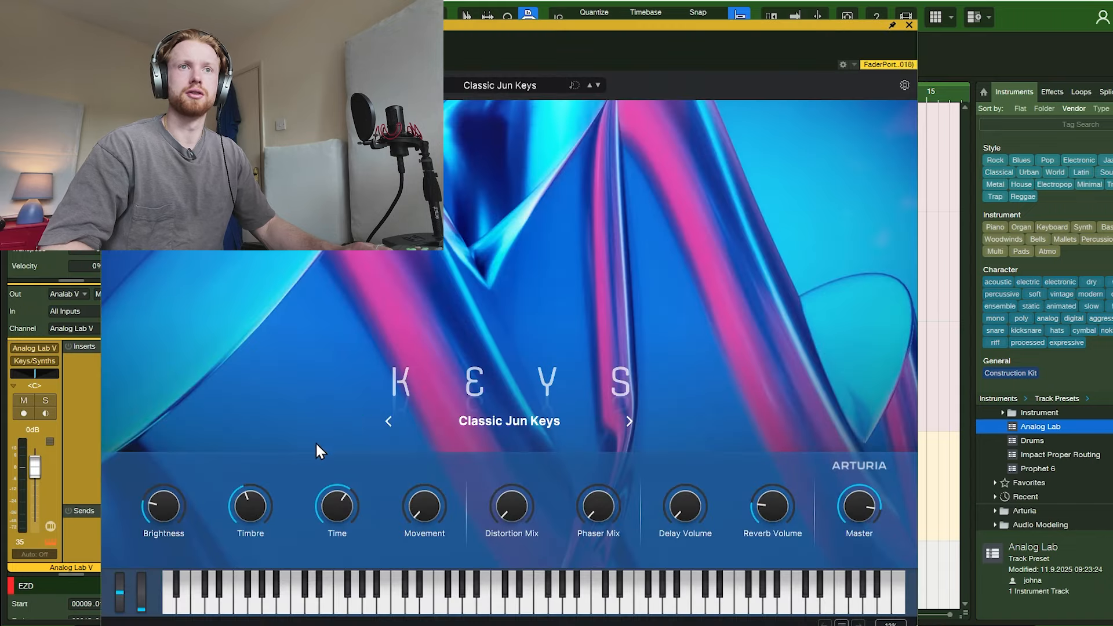
drag(710, 28, 738, 5)
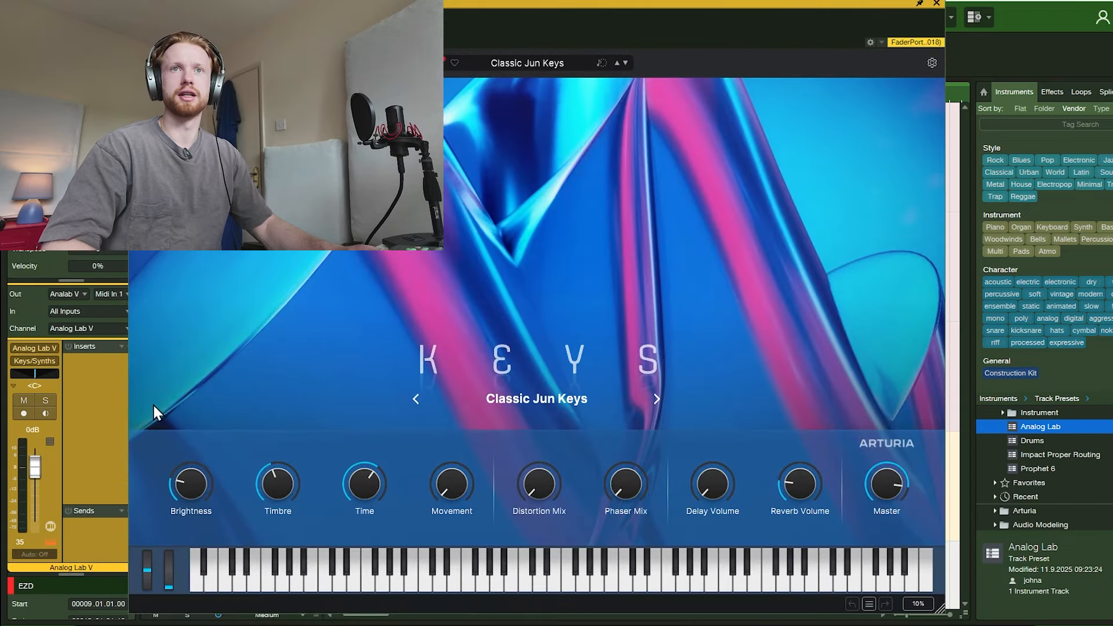
click(23, 413)
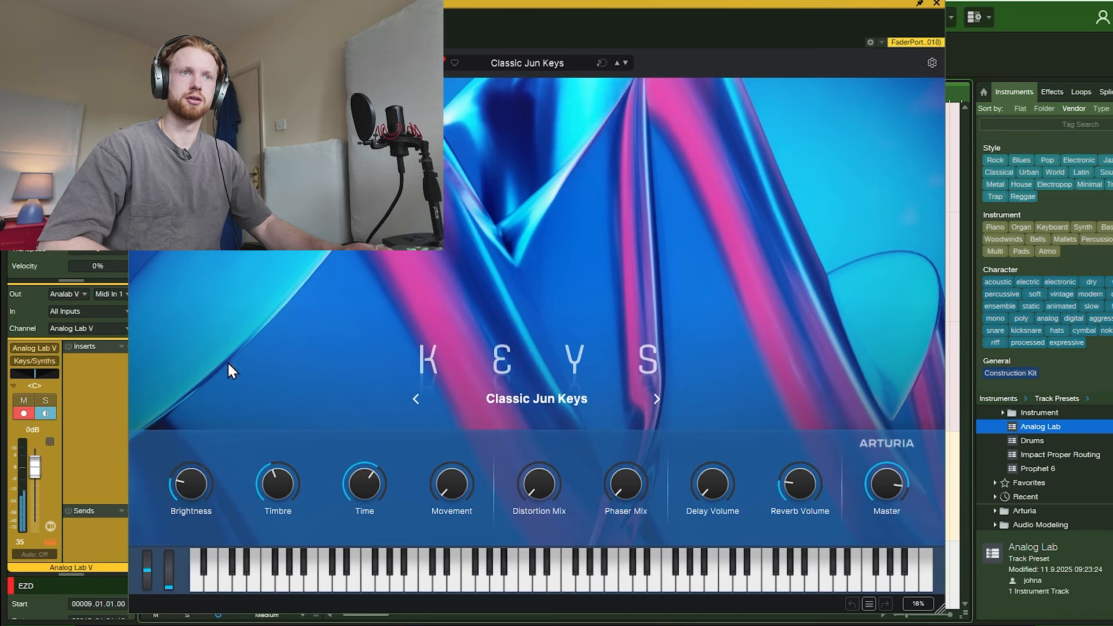
Filter Analog Lab's presets to the Electric Piano category and shuffle the list
click(543, 63)
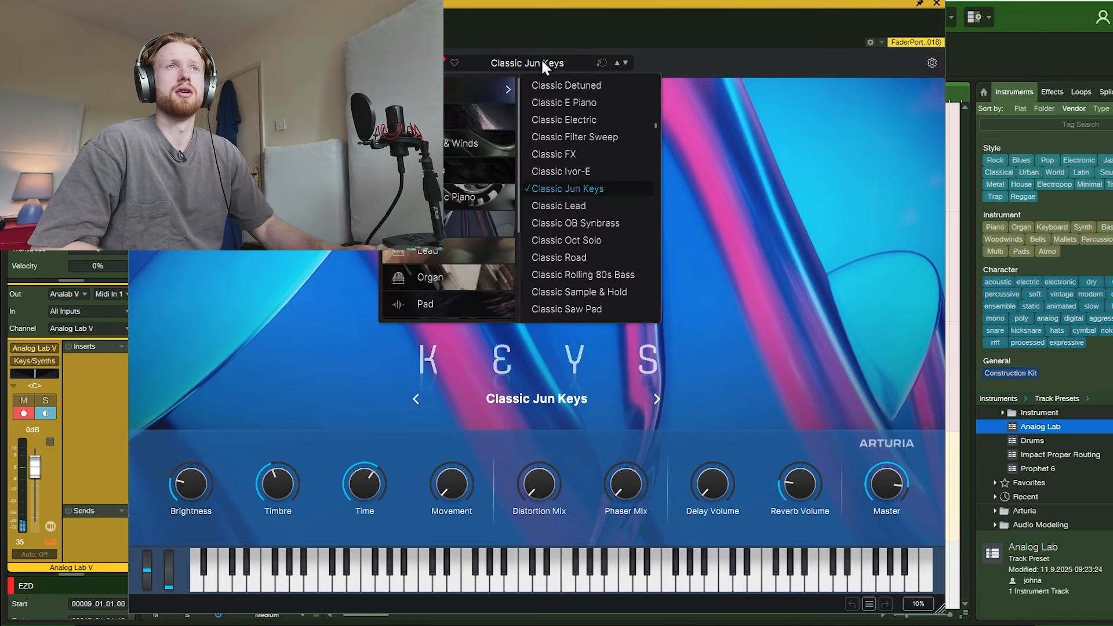
mouse_move(448, 195)
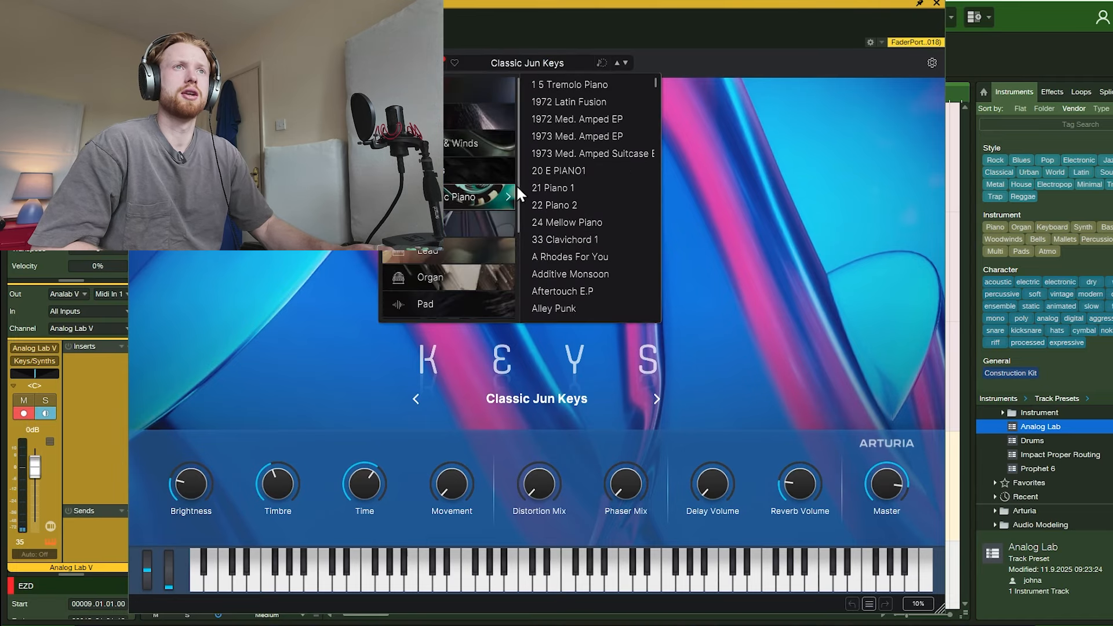
click(443, 67)
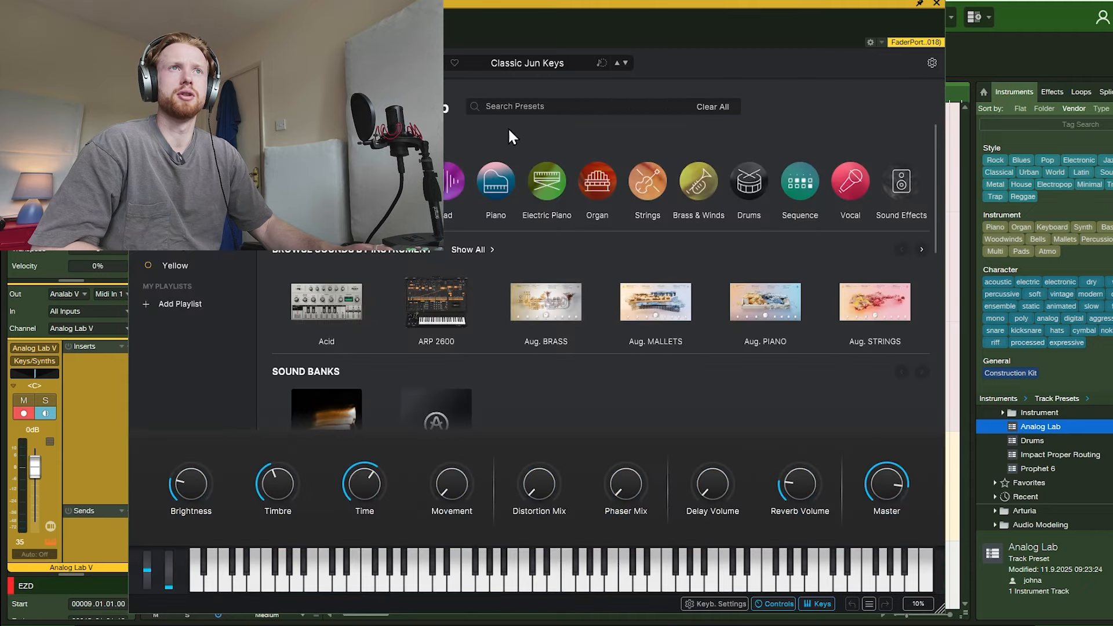
click(545, 191)
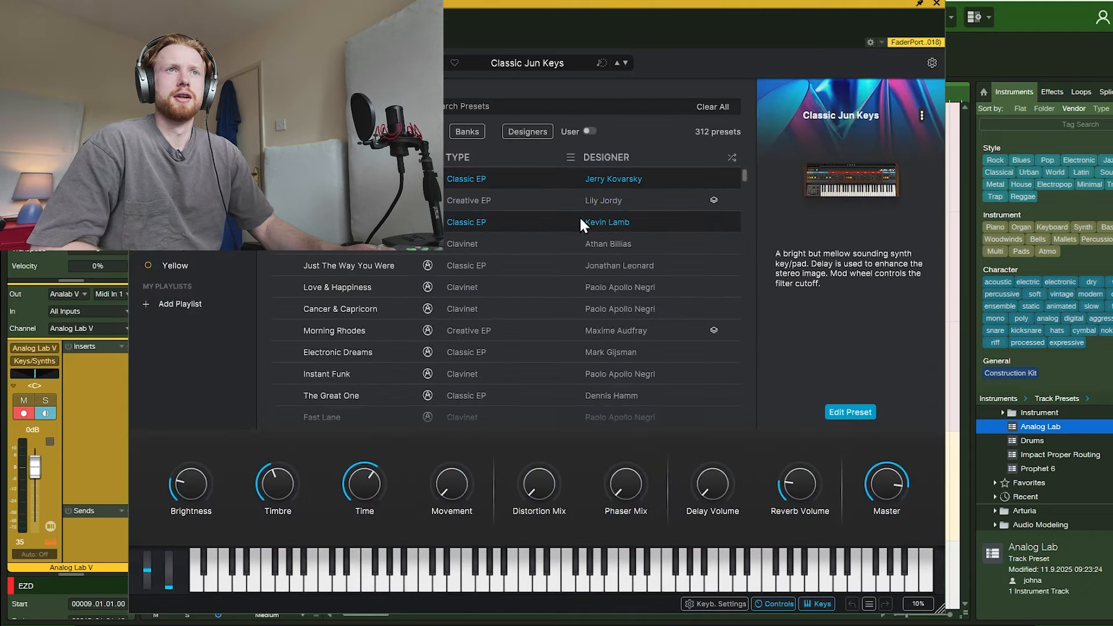
click(732, 157)
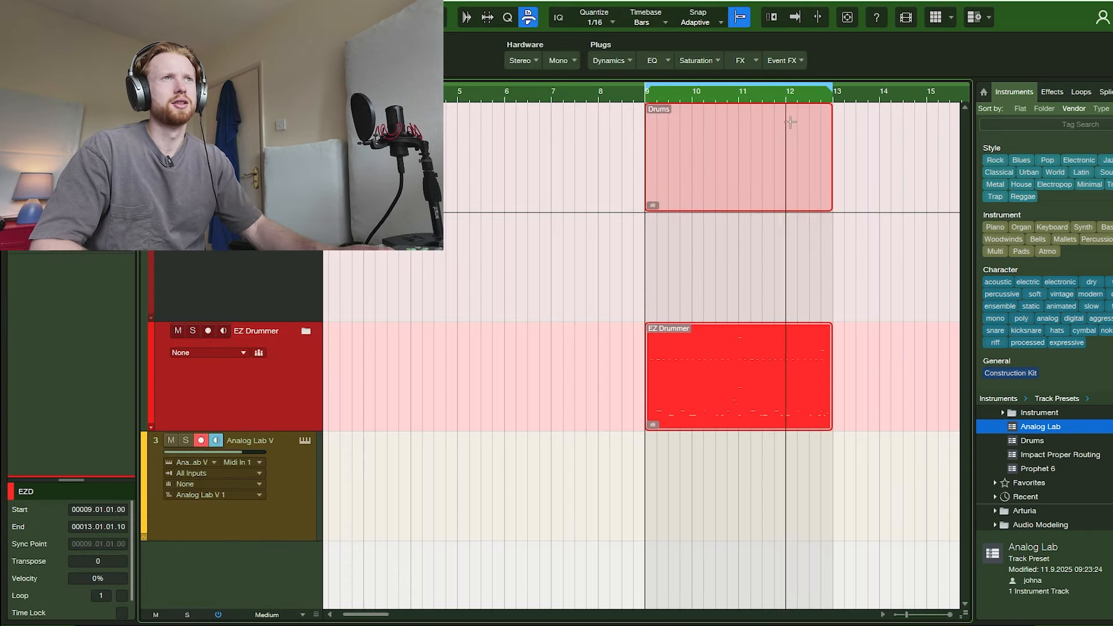
Record a keys part on the Analog Lab V track across bars 9 to 13, and open it in the piano roll
click(785, 99)
key(space)
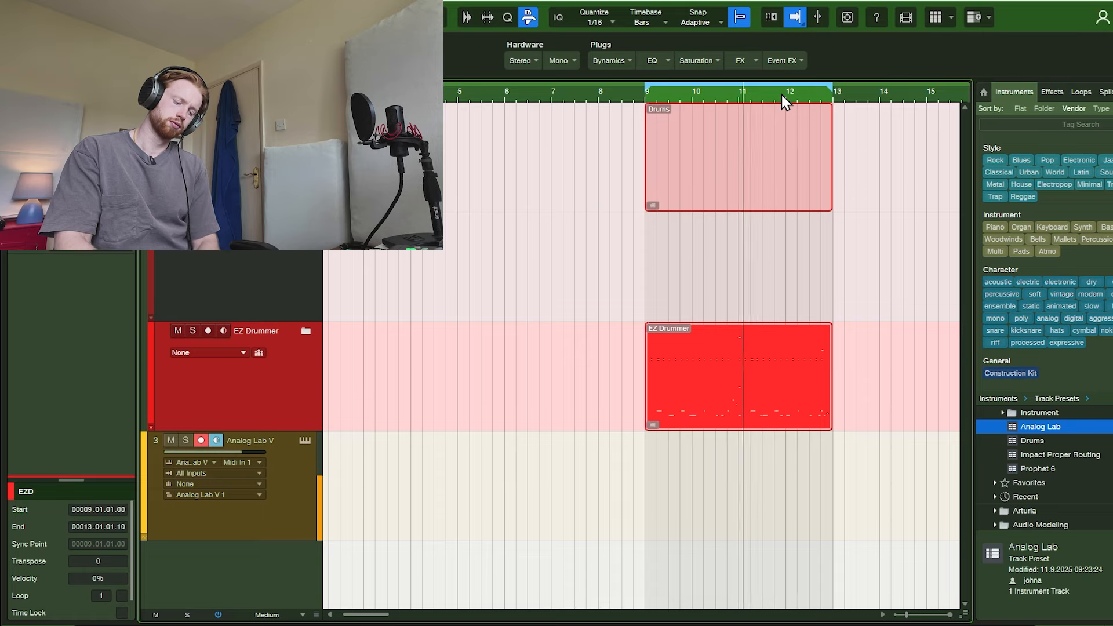
click(645, 99)
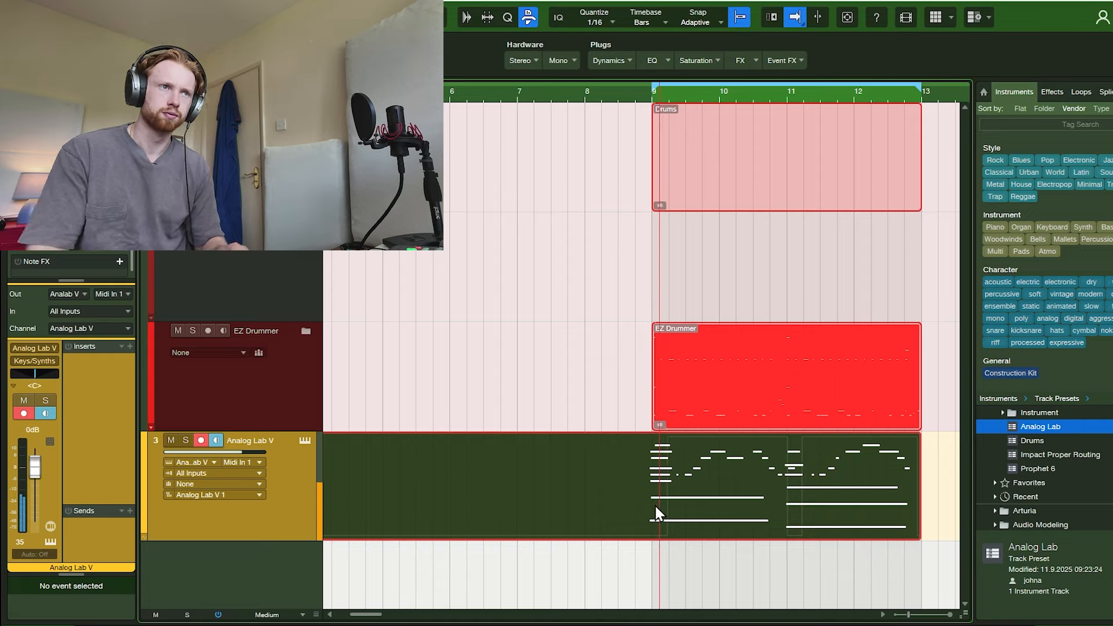
key(space)
double_click(656, 507)
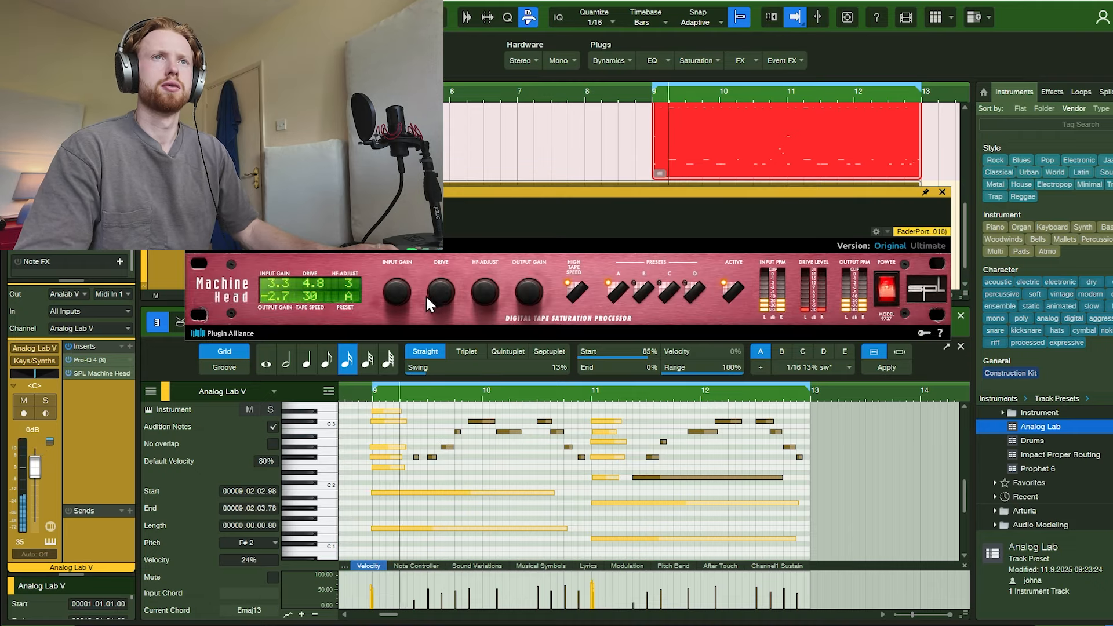
Set the SPL Machine Head drive to 5.0 and its output gain to -7.0 on the Analog Lab V channel
drag(435, 290, 430, 288)
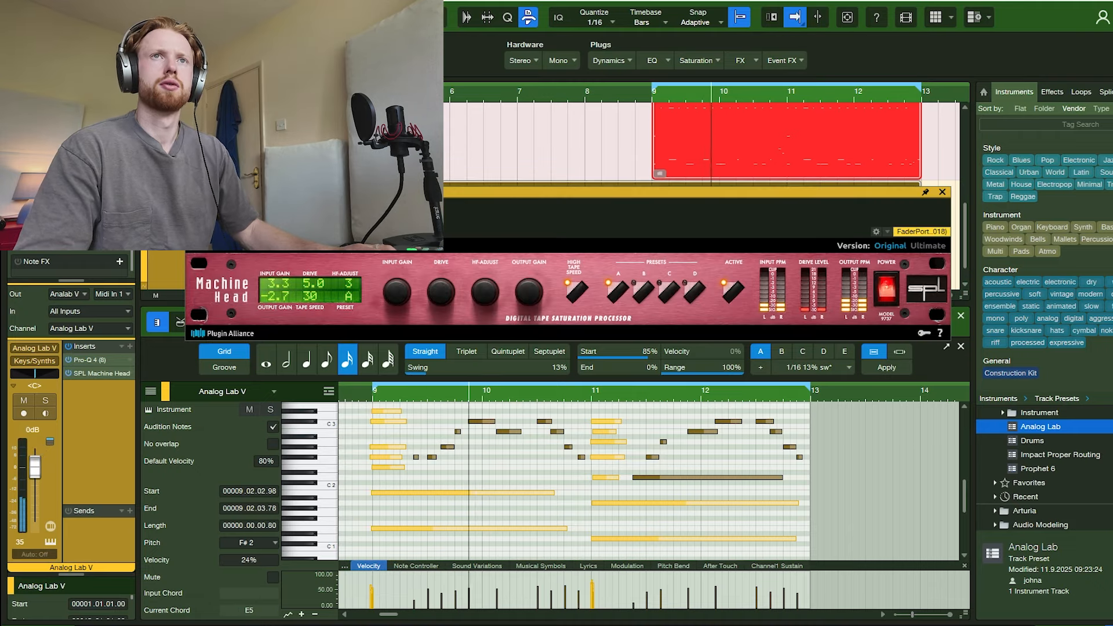
mouse_move(529, 291)
mouse_down()
mouse_move(543, 304)
mouse_move(530, 308)
mouse_up()
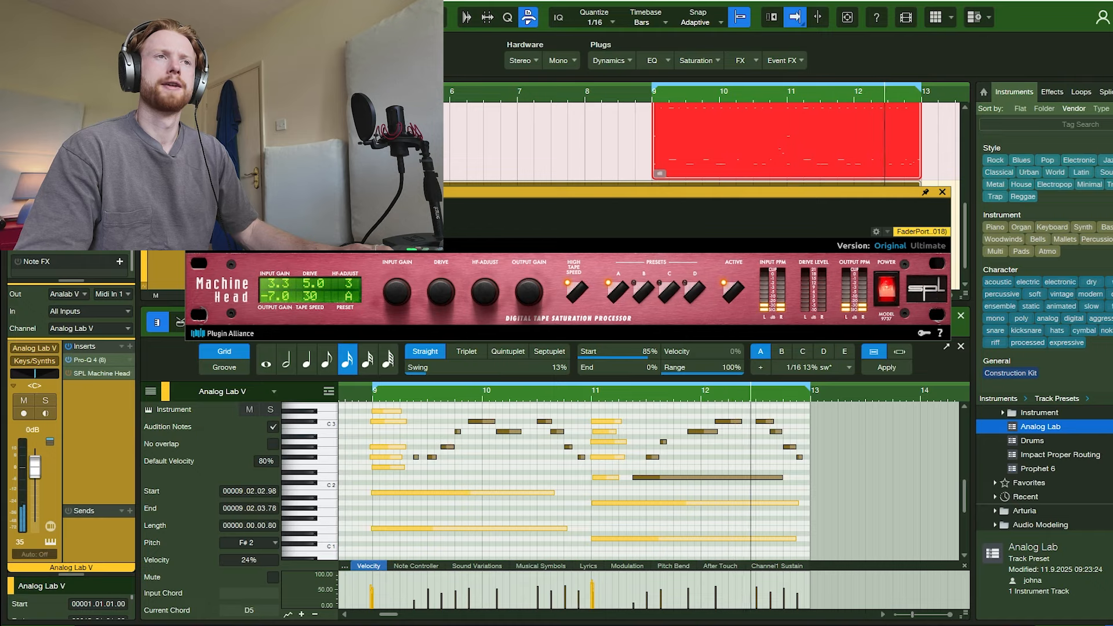
Add TAL-Chorus-LX after SPL Machine Head on the Analog Lab V channel, with chorus II on and chorus I off
click(130, 347)
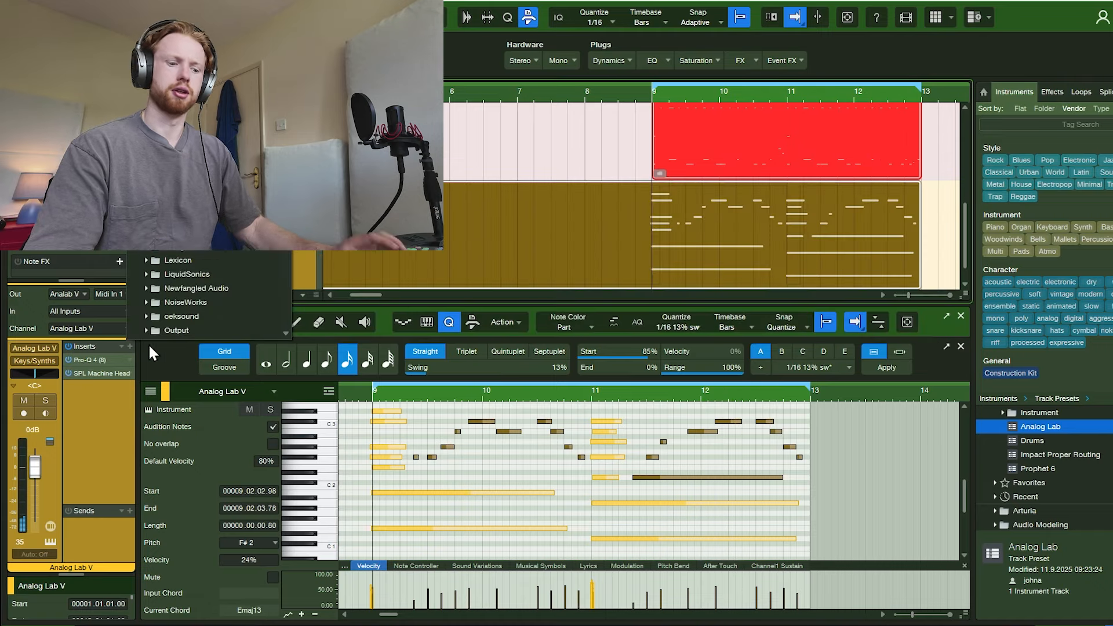
text(val)
key(Return)
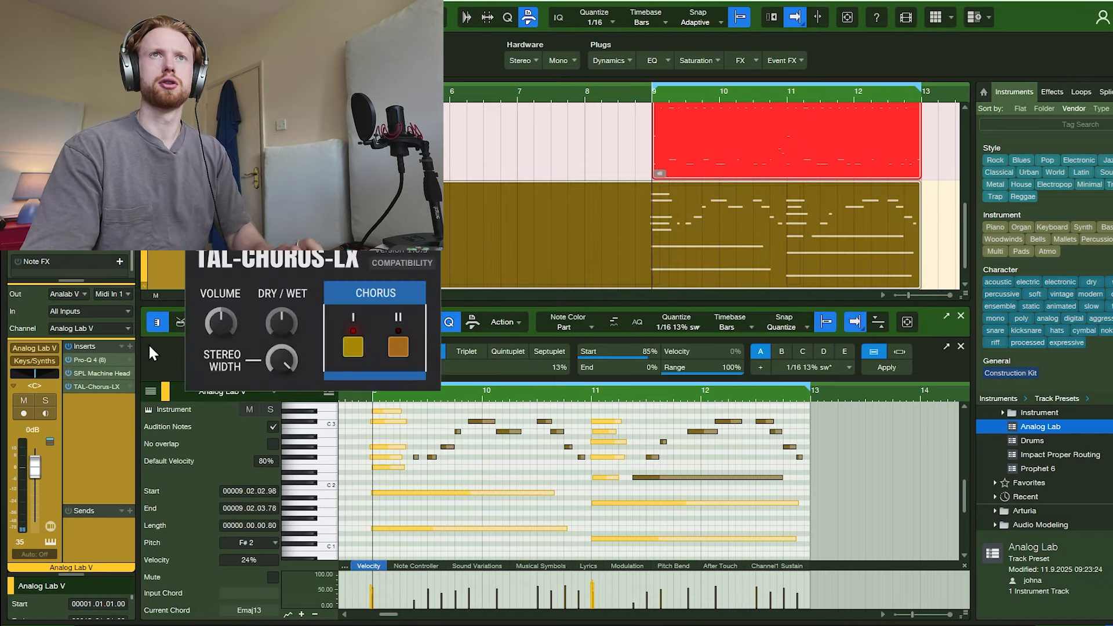
key(space)
click(399, 346)
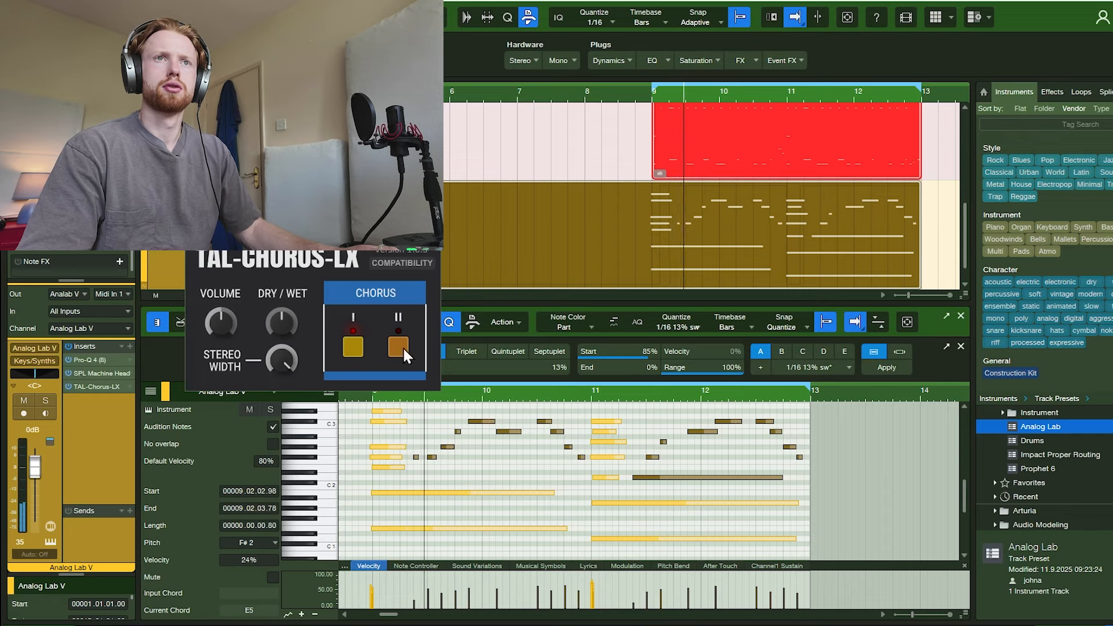
click(351, 347)
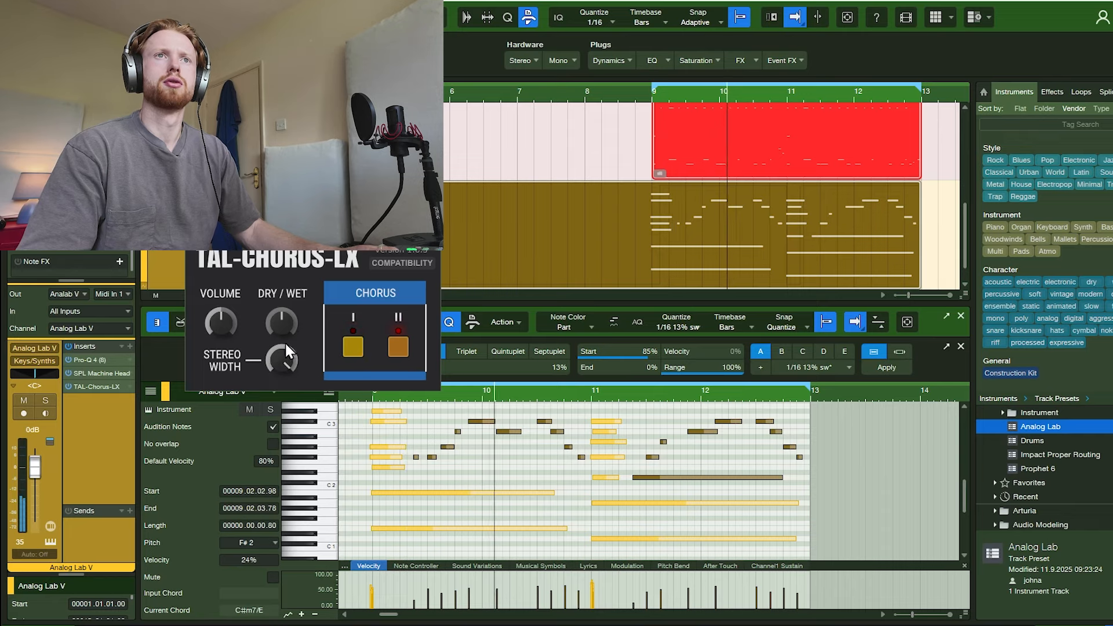
Lower the TAL-Chorus-LX dry/wet mix on the Analog Lab V channel, and stop playback
mouse_move(281, 324)
mouse_down()
mouse_move(273, 341)
mouse_move(280, 332)
mouse_up()
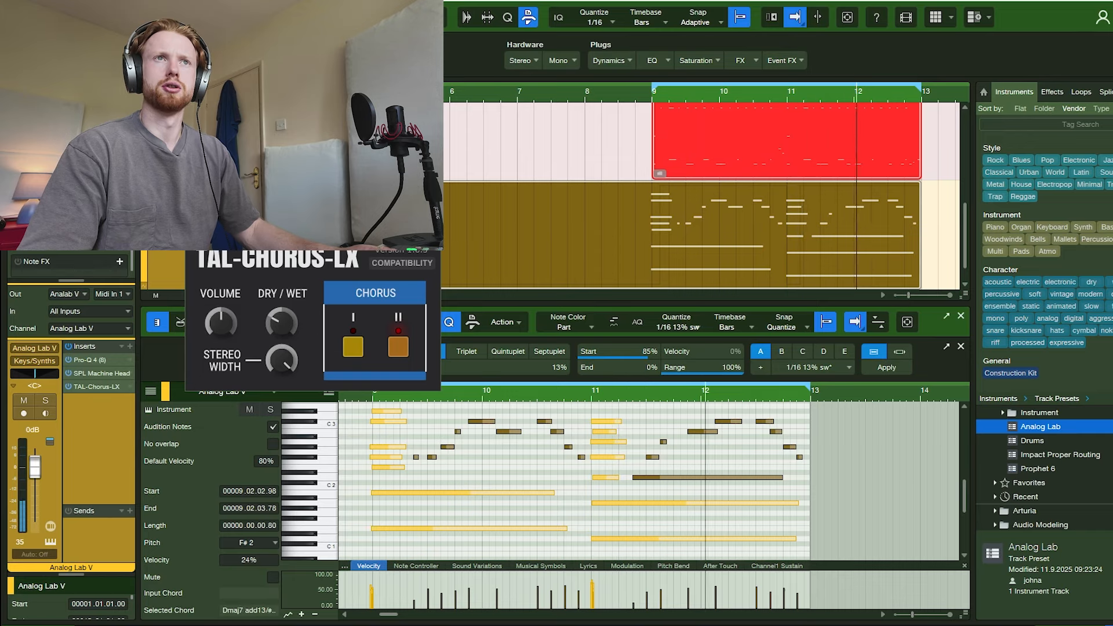
key(space)
click(432, 196)
Add P930 Lunar Lander after TAL-Chorus-LX on the Analog Lab V channel, and close its window
click(130, 346)
text(lex)
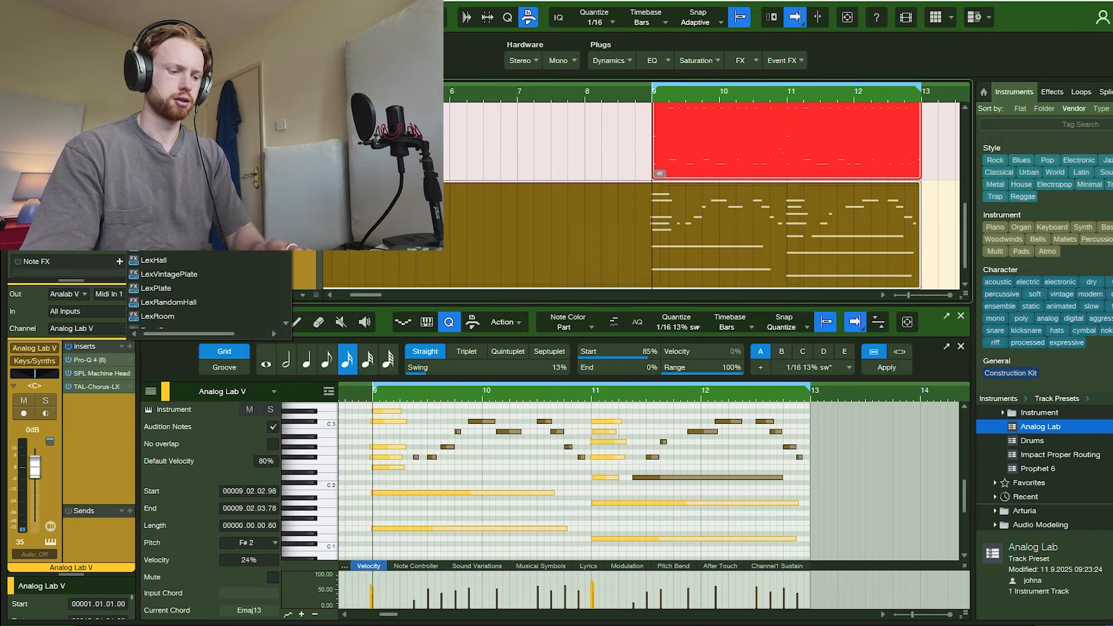
key(Return)
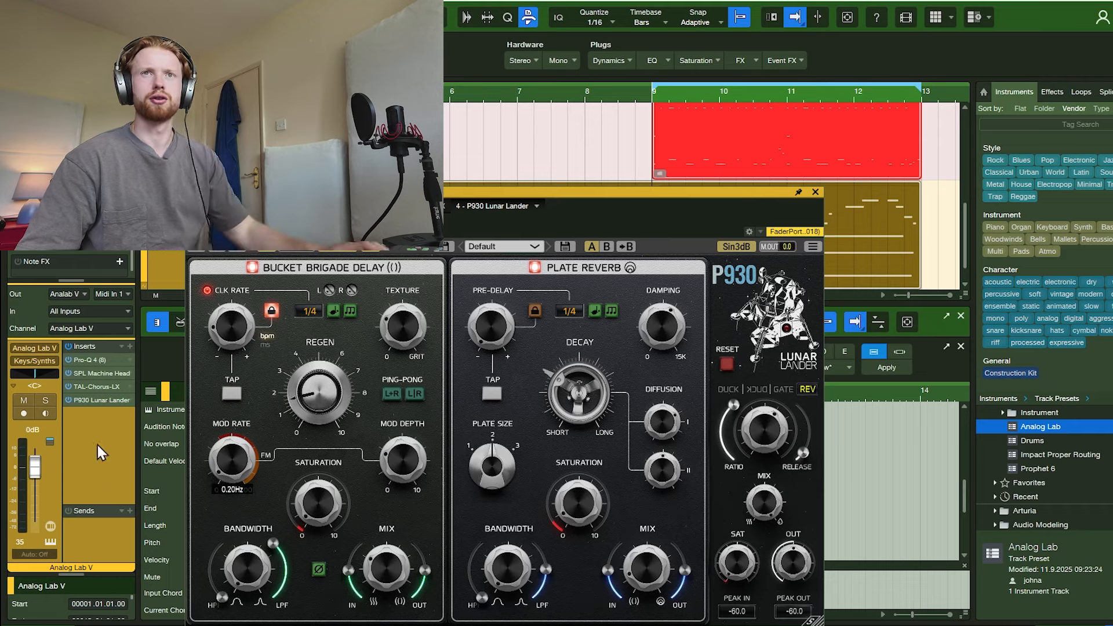
click(24, 412)
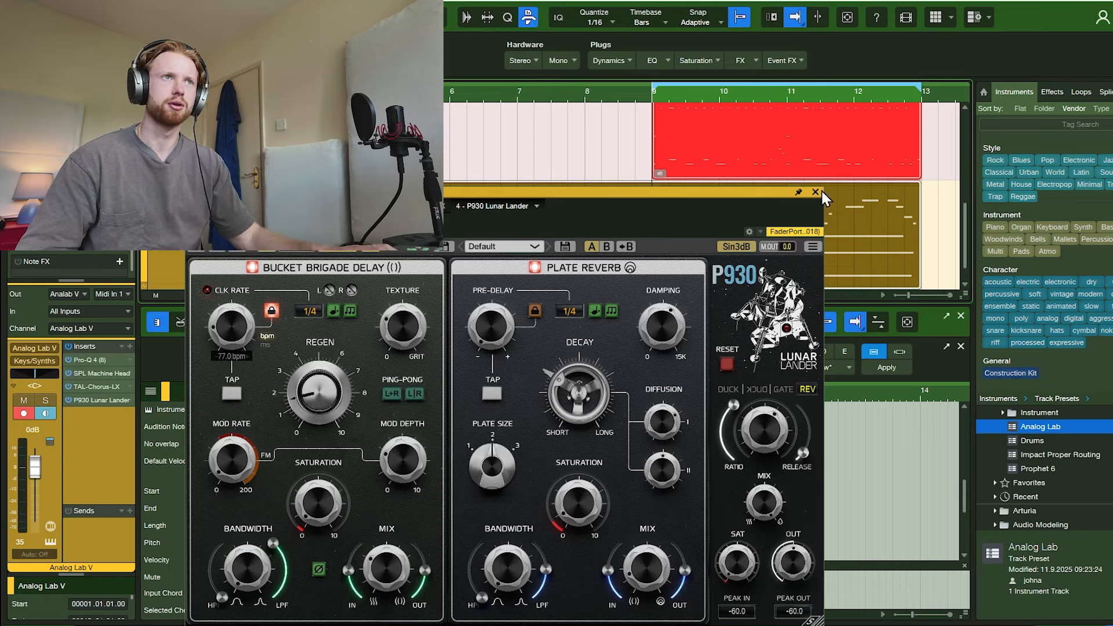
click(815, 192)
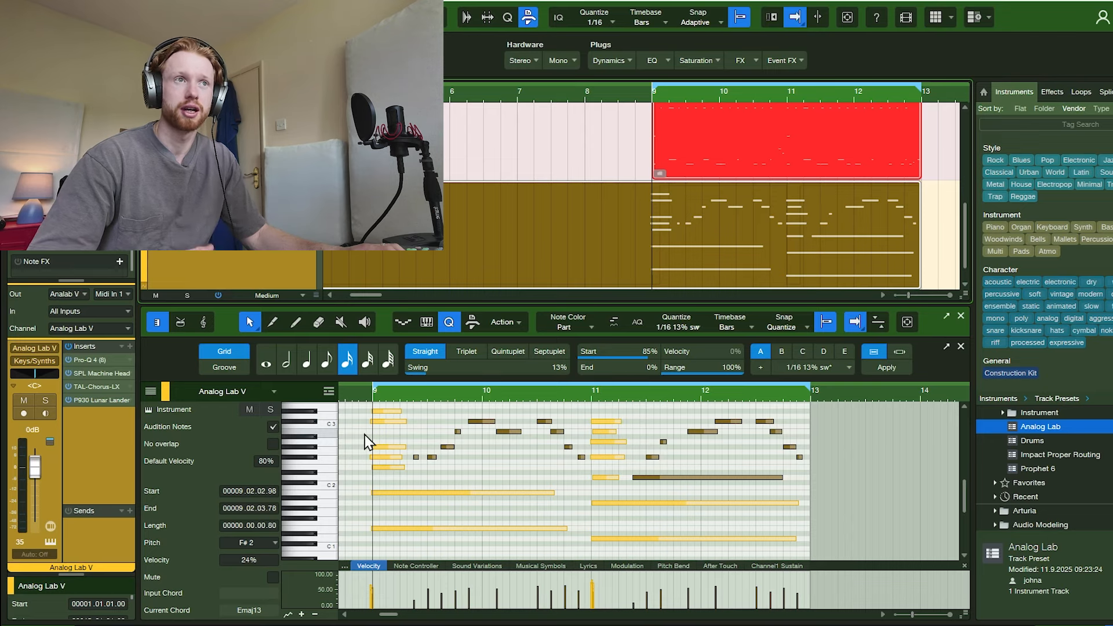
Trim the empty beginning off the Analog Lab V clip so it starts at 8.4.3, just before bar 9
scroll(448, 237, down, 4)
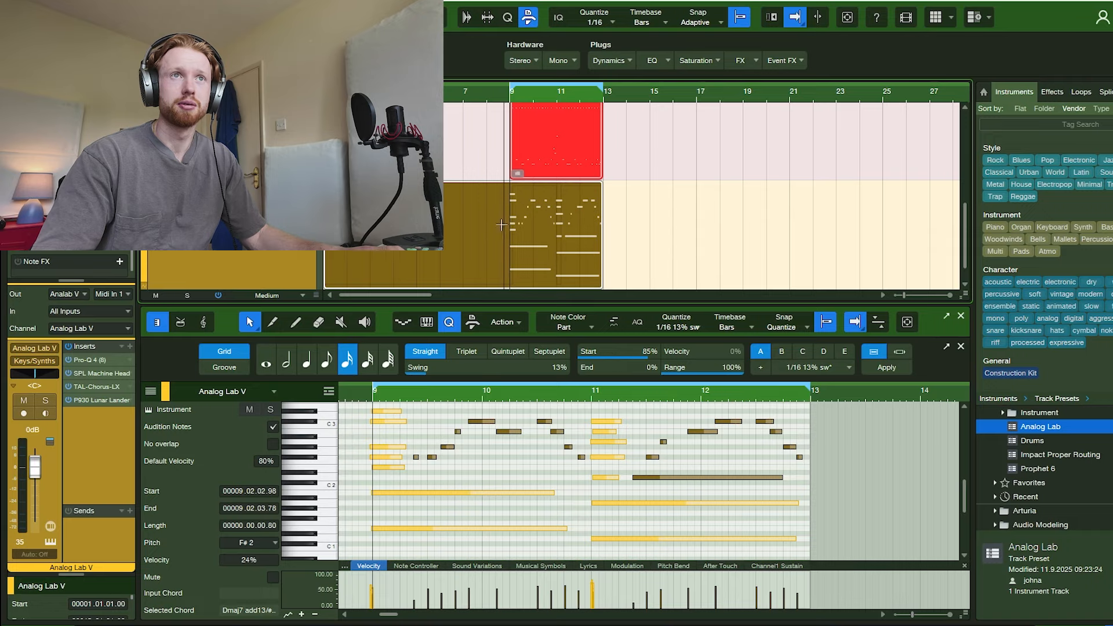
scroll(501, 225, up, 4)
click(486, 252)
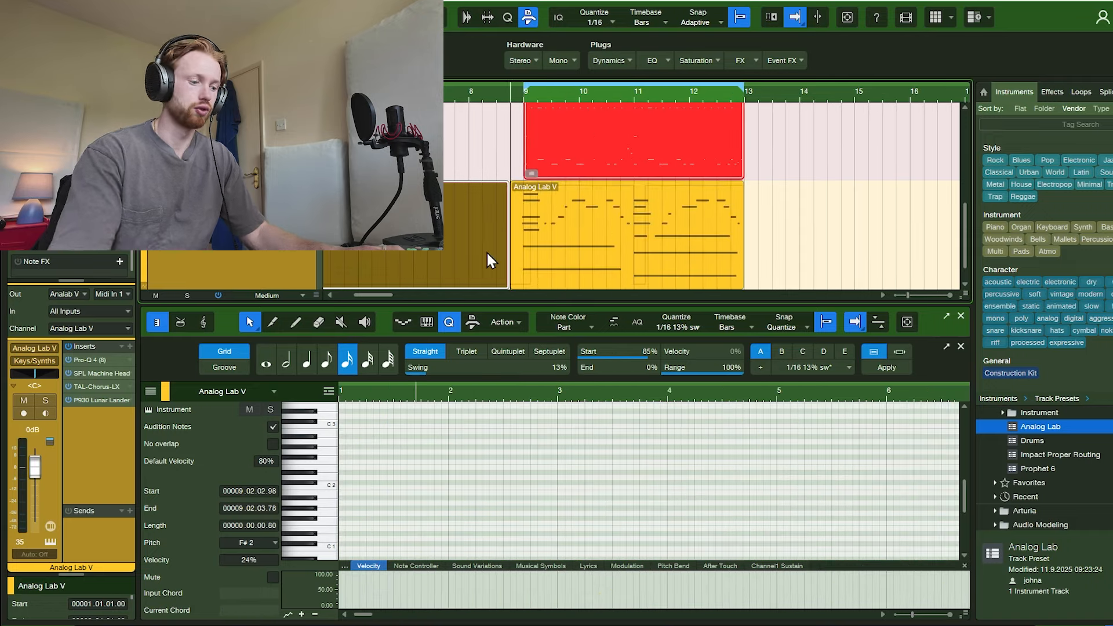
key(ctrl+z)
scroll(490, 255, up, 4)
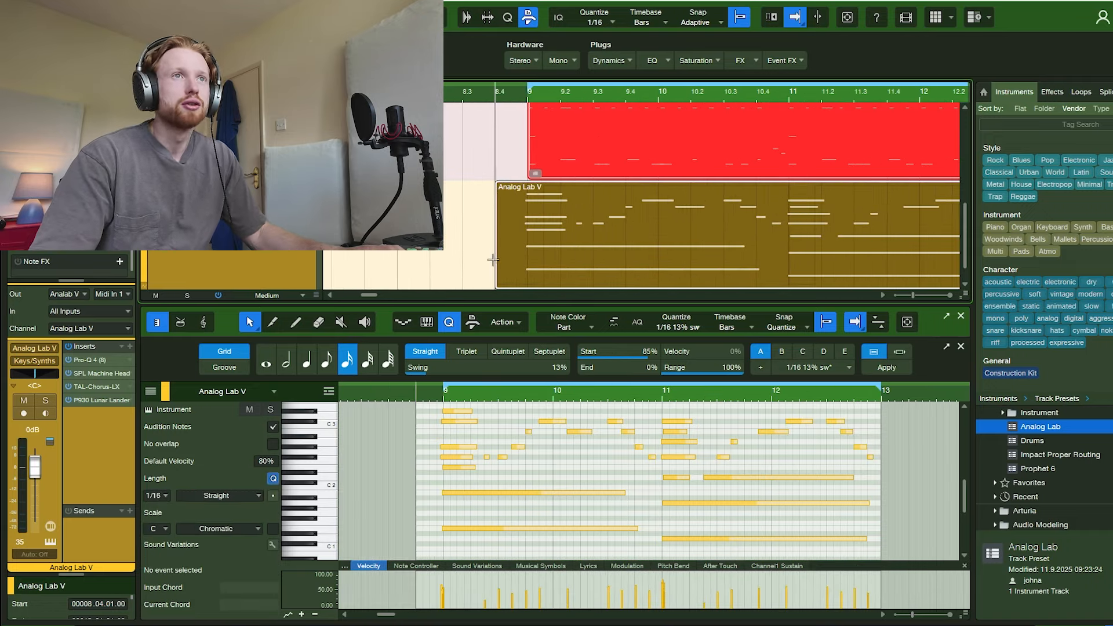
drag(492, 261, 508, 261)
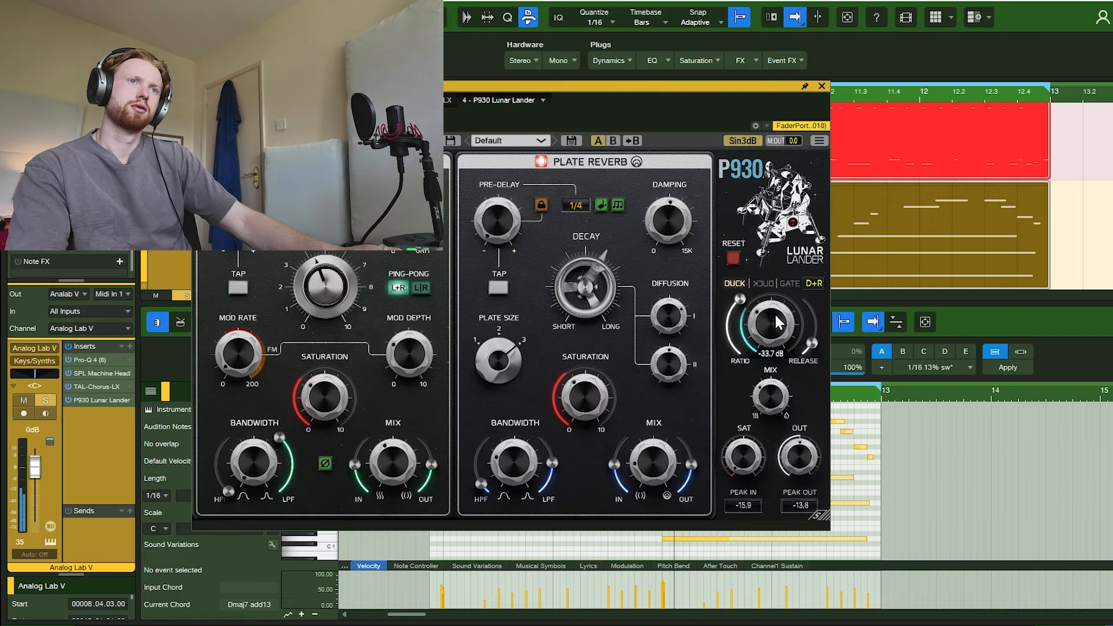
Adjust the ducking on P930 Lunar Lander, and add the _rhea compressor after it with input at 2.75 dB and a reduced output
mouse_move(780, 322)
mouse_down()
mouse_move(763, 332)
mouse_move(768, 322)
mouse_up()
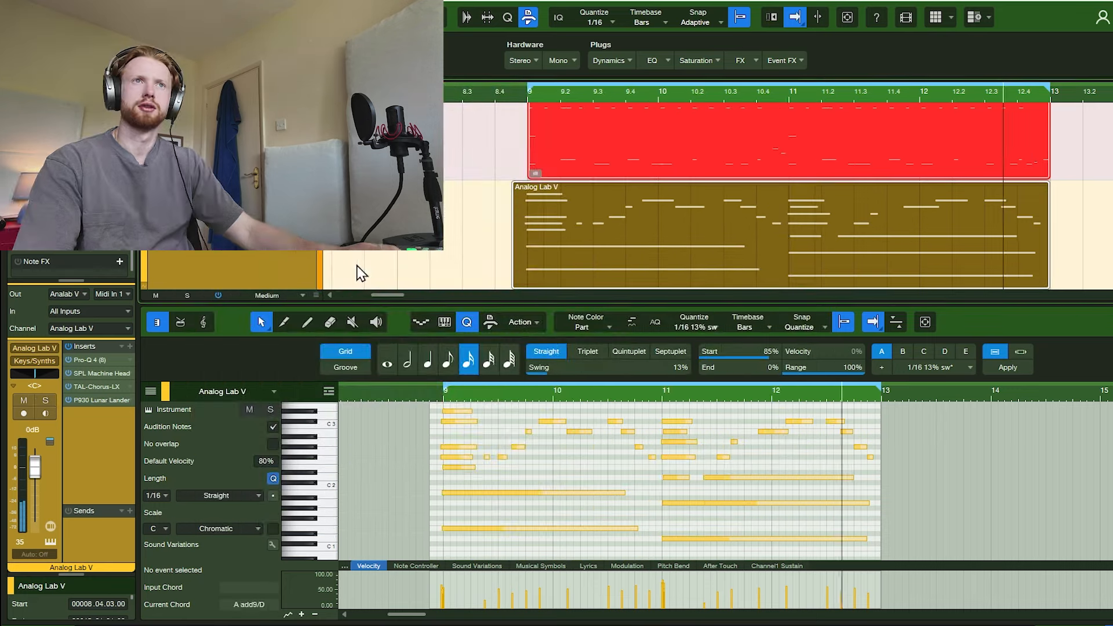
click(534, 61)
click(561, 81)
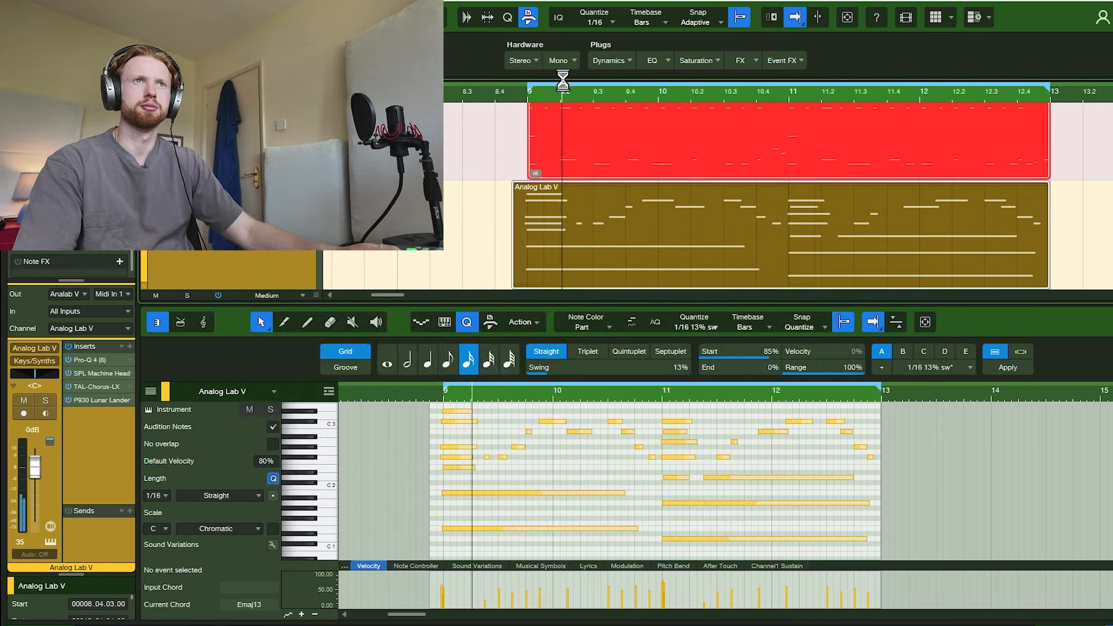
drag(253, 367, 254, 358)
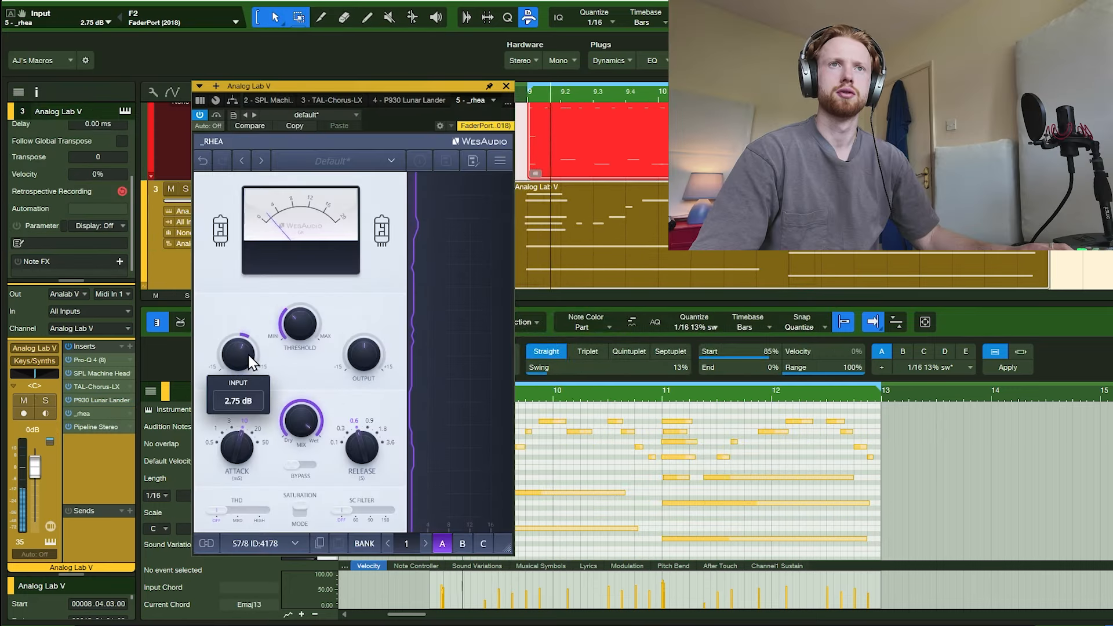
drag(355, 349, 354, 356)
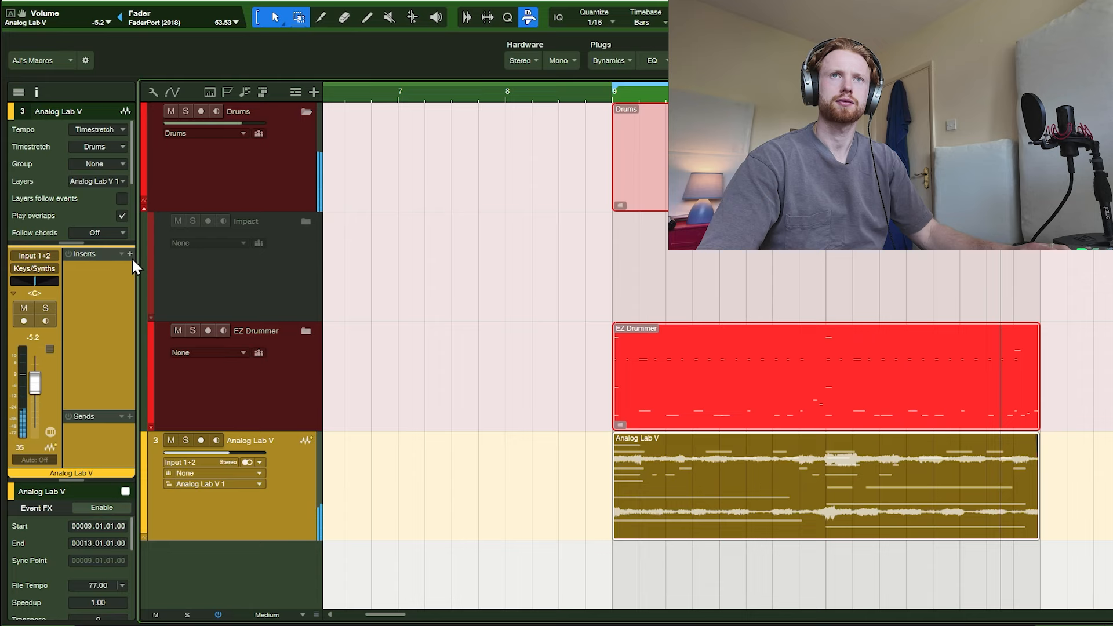
Add Pro-Q 4 to the rendered Analog Lab V audio track with a 12 dB/oct high cut at about 1641 Hz
click(130, 254)
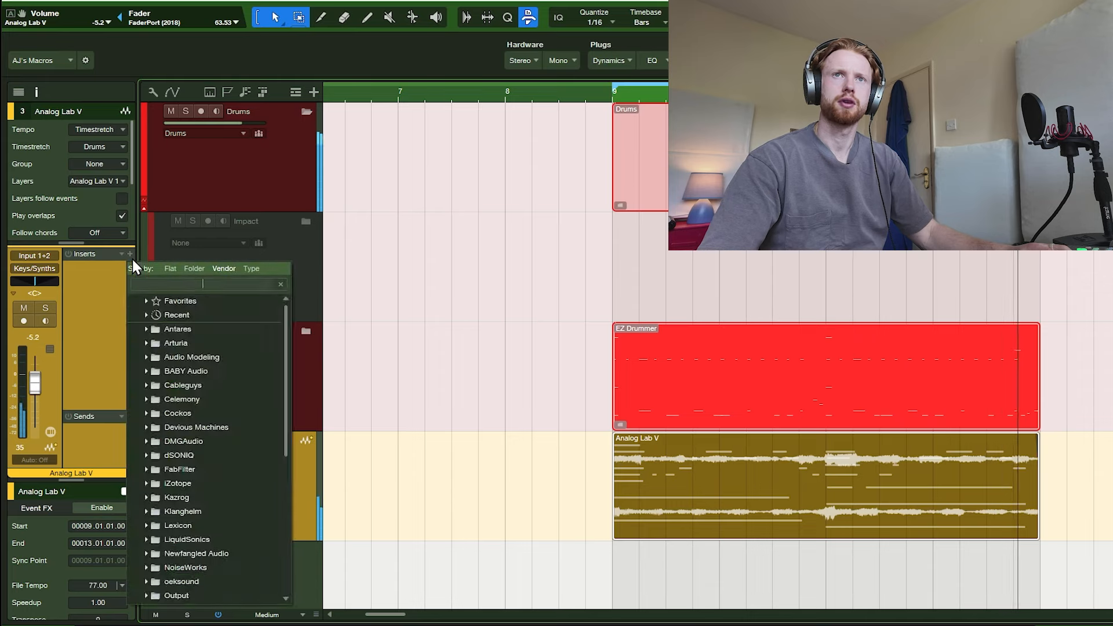
key(Return)
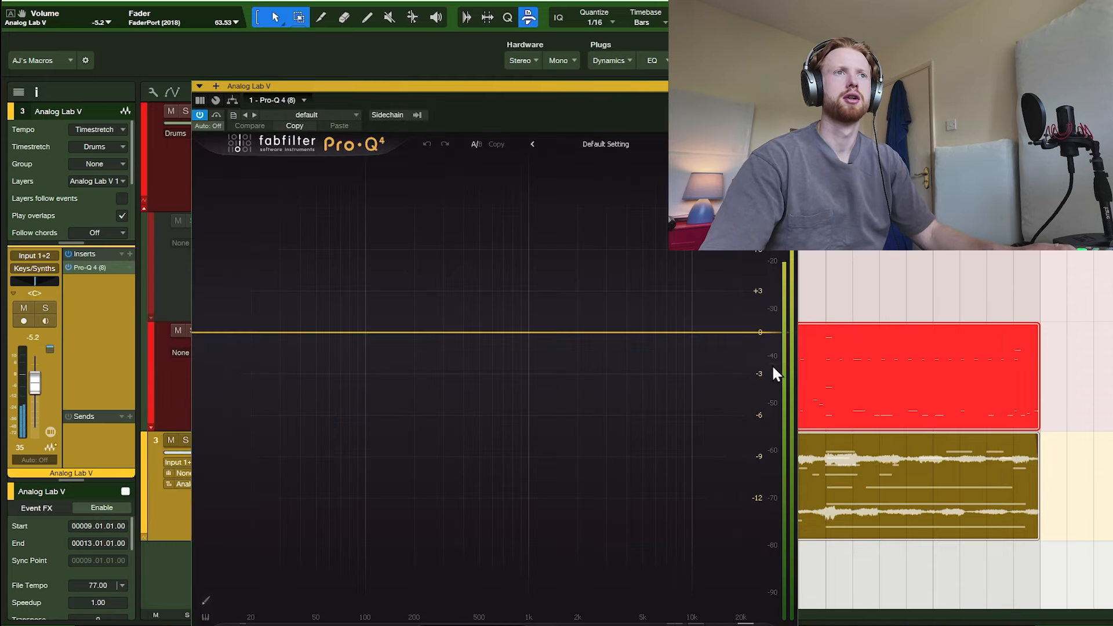
double_click(771, 361)
key(Delete)
click(765, 341)
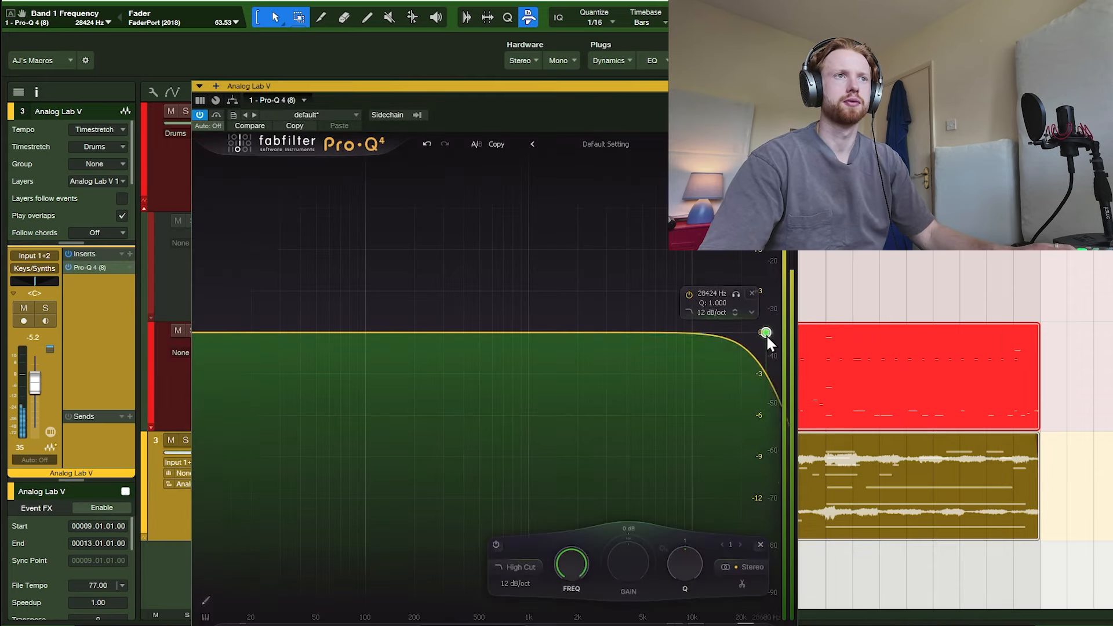
drag(767, 336, 572, 325)
Restrict the Pro-Q 4 high cut to the Mid signal, and set its cutoff to about 4298 Hz
click(597, 314)
mouse_move(648, 372)
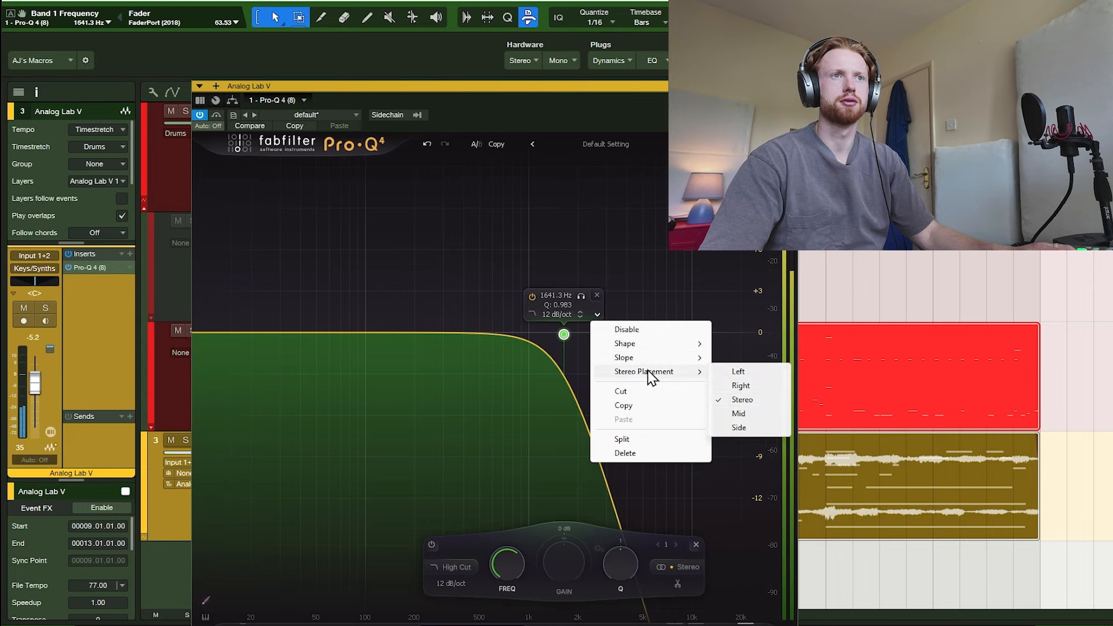
click(764, 413)
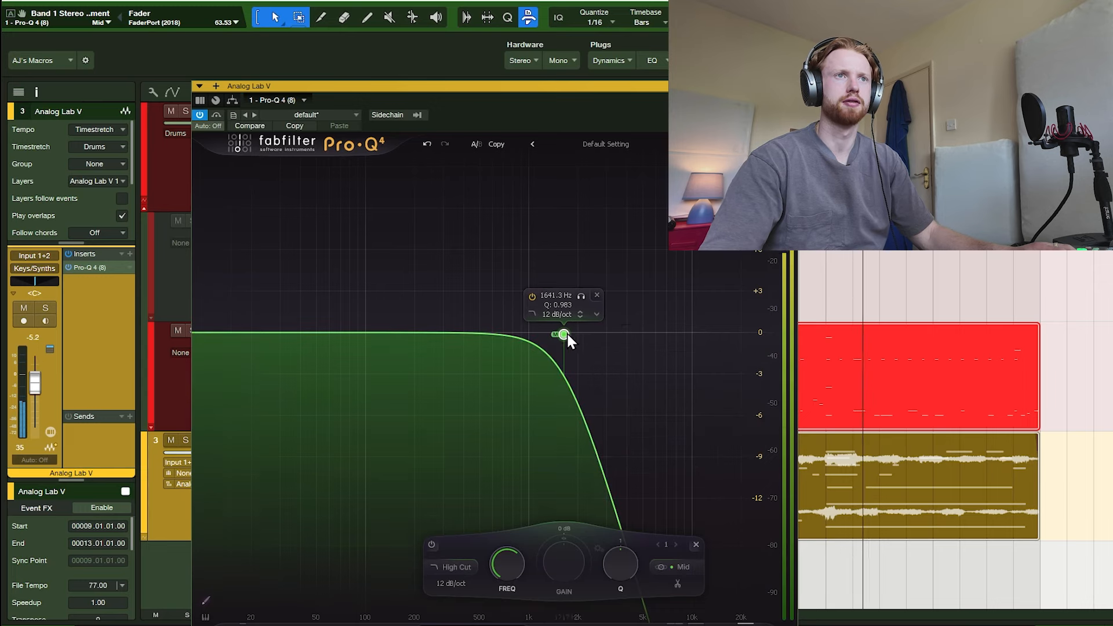
drag(564, 335, 558, 335)
Add Wider after Pro-Q 4 on the Analog Lab V track, with its width amount at 93%
click(130, 254)
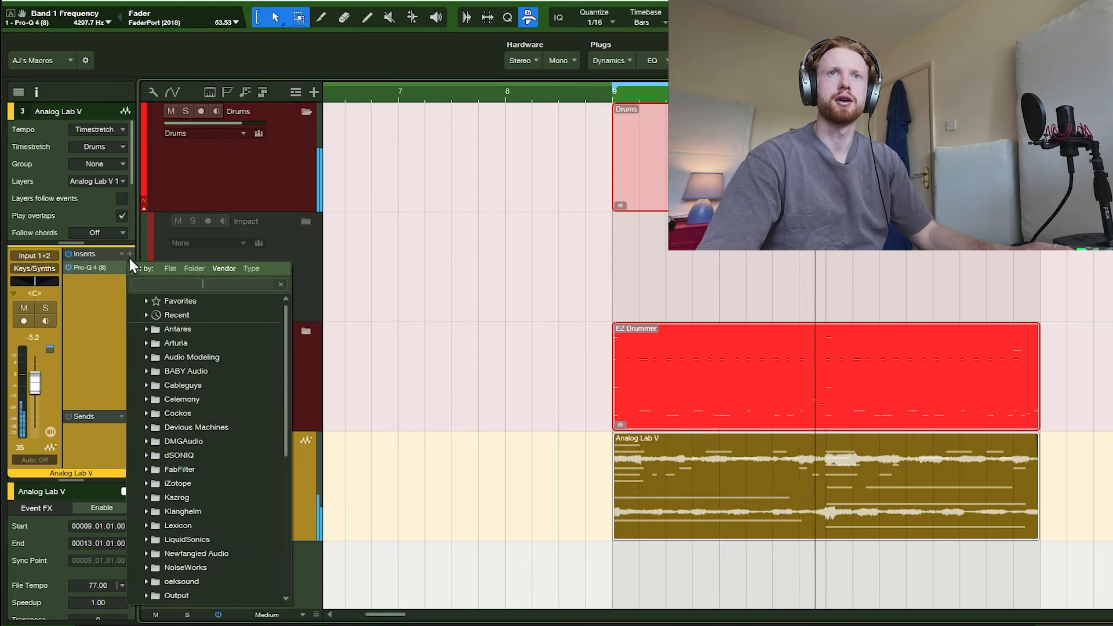
text(wid)
key(Return)
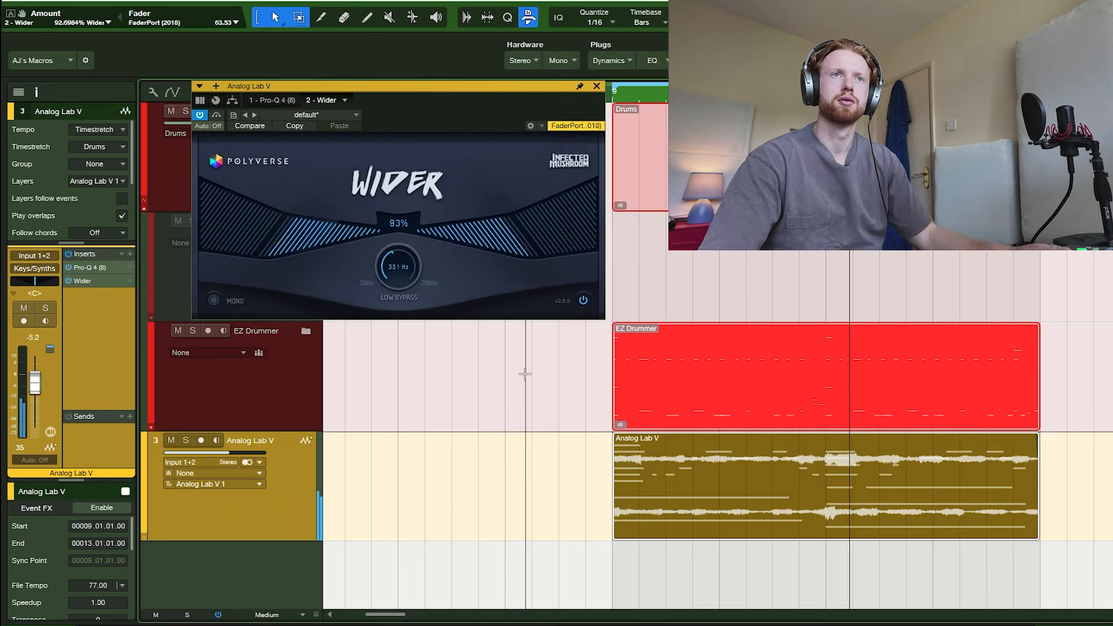
click(597, 86)
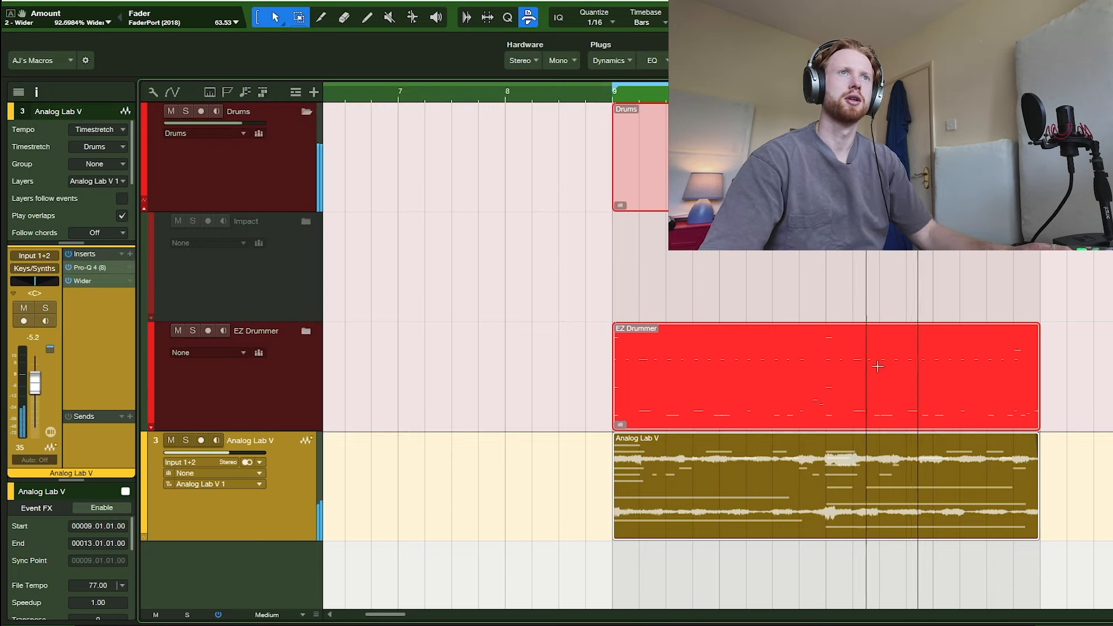
Set the Wider amount on the Analog Lab V track to 61%
click(103, 280)
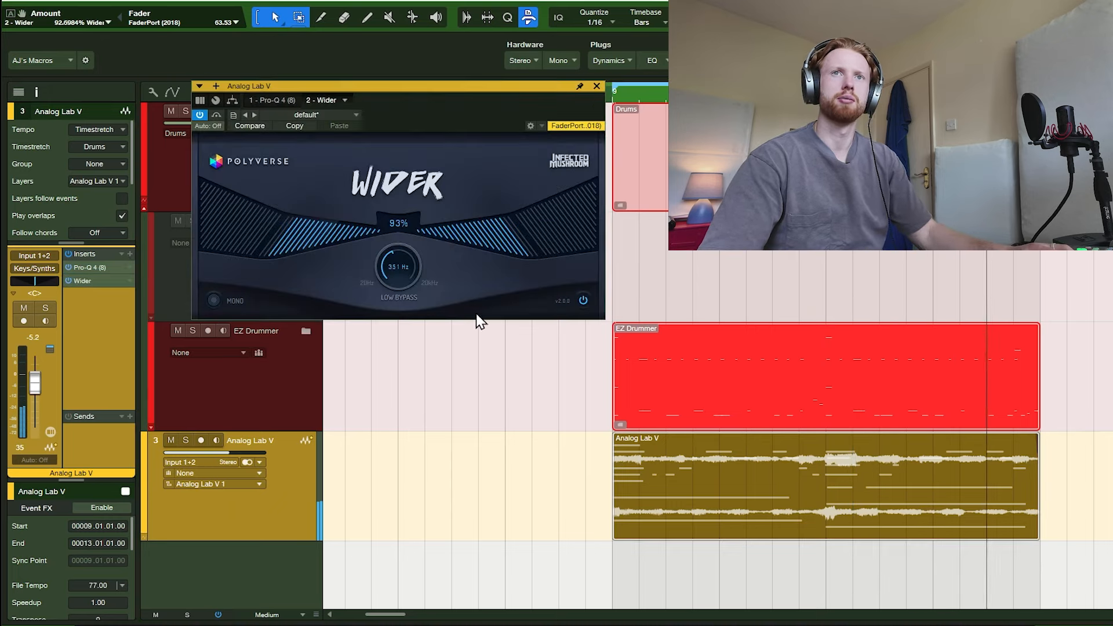
drag(461, 229, 433, 231)
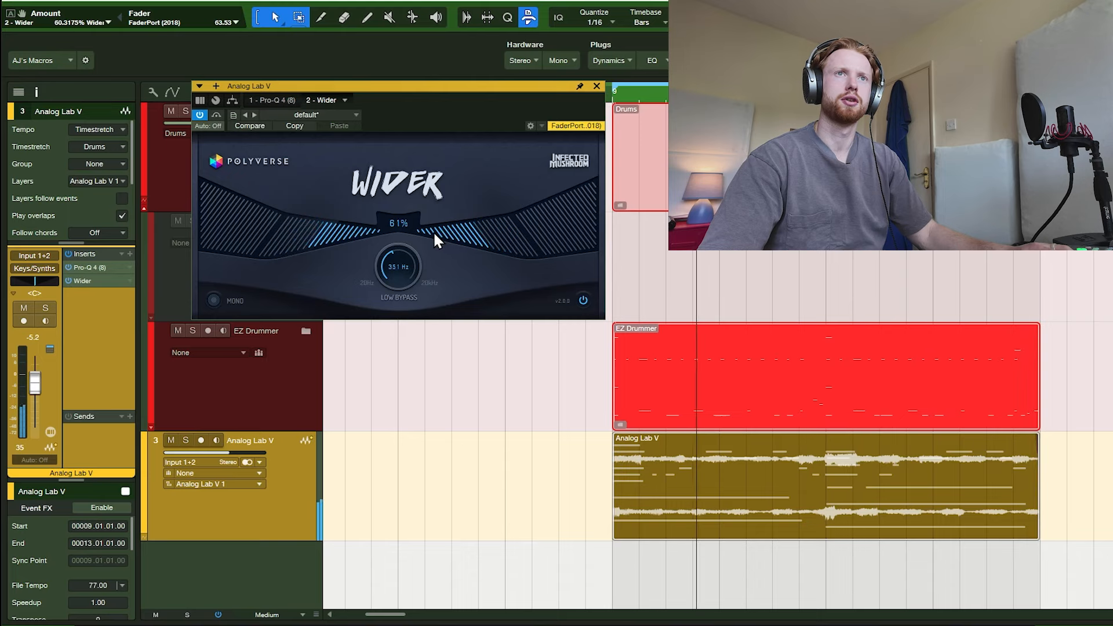
click(596, 86)
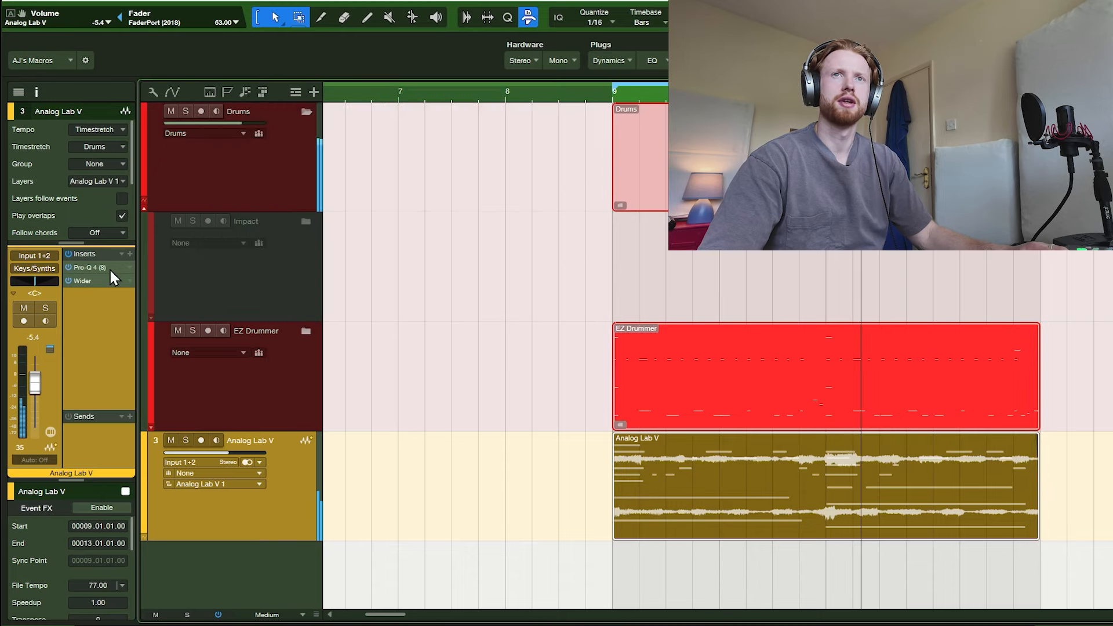
Set the Pro-Q 4 high cut's placement to Stereo, and raise its cutoff to about 10 kHz
click(109, 267)
click(665, 317)
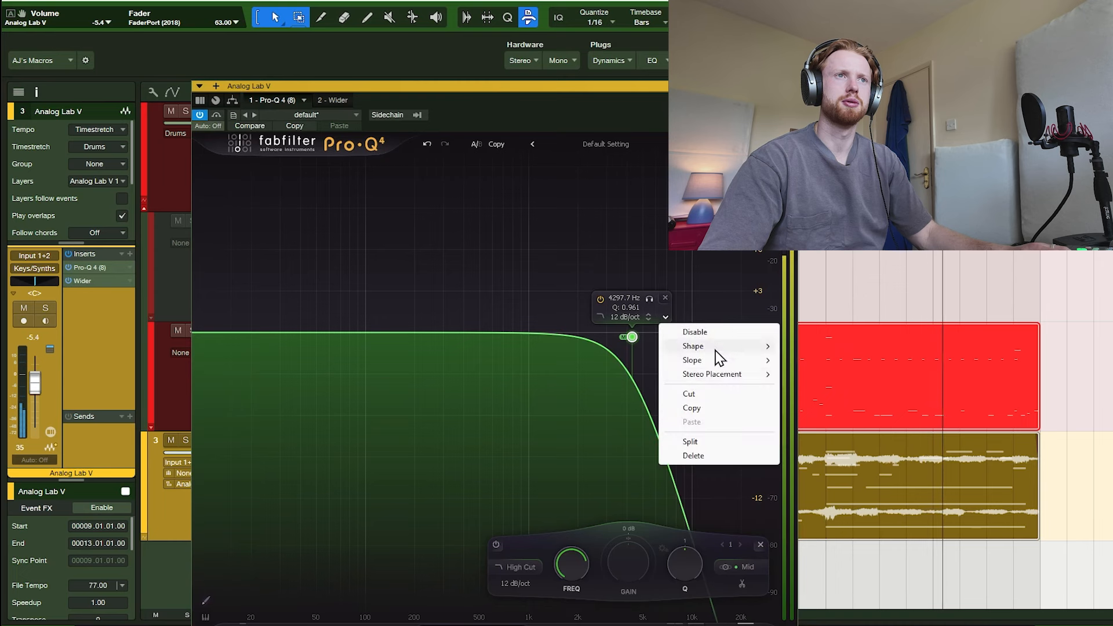
mouse_move(725, 376)
click(818, 401)
drag(632, 337, 690, 343)
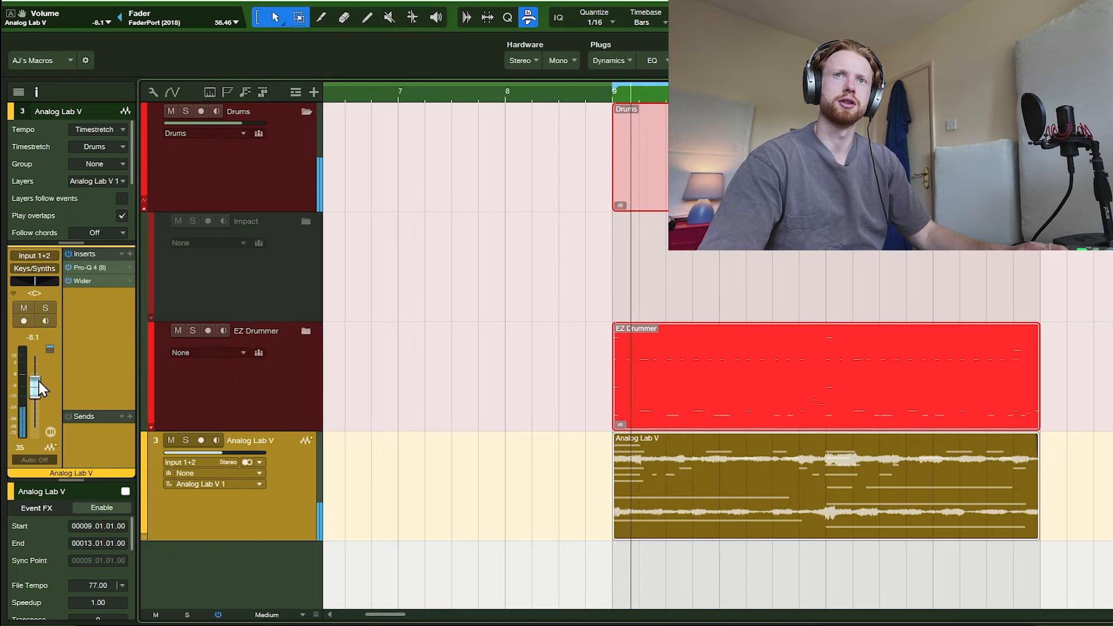
Set the Analog Lab V fader to -8.0 dB, and render the Drums folder to a single audio track
drag(39, 380, 40, 378)
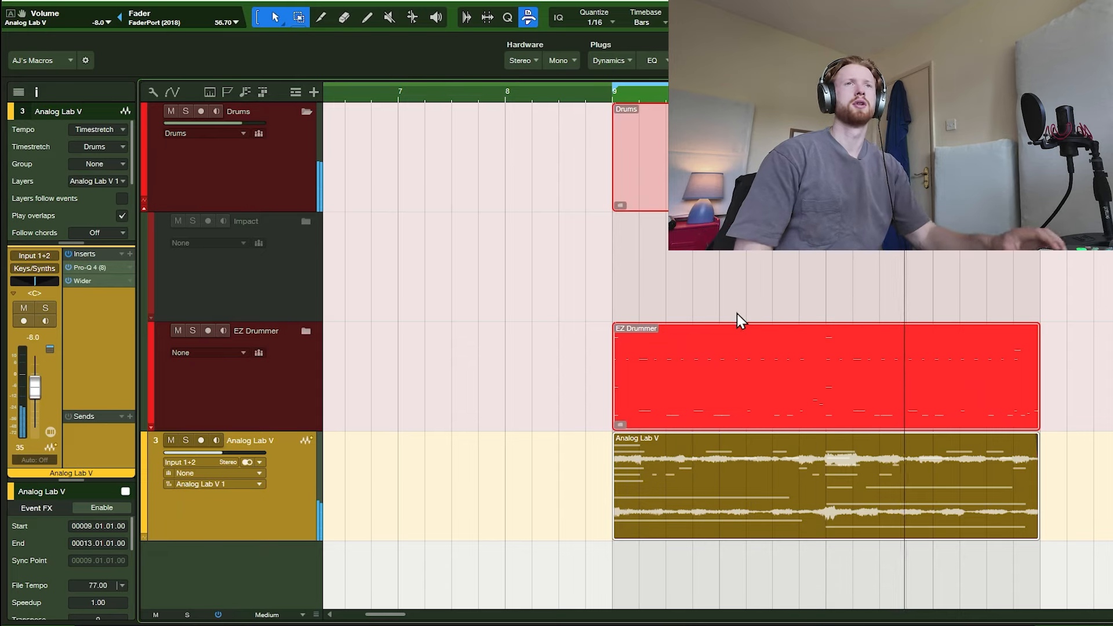
key(space)
click(272, 387)
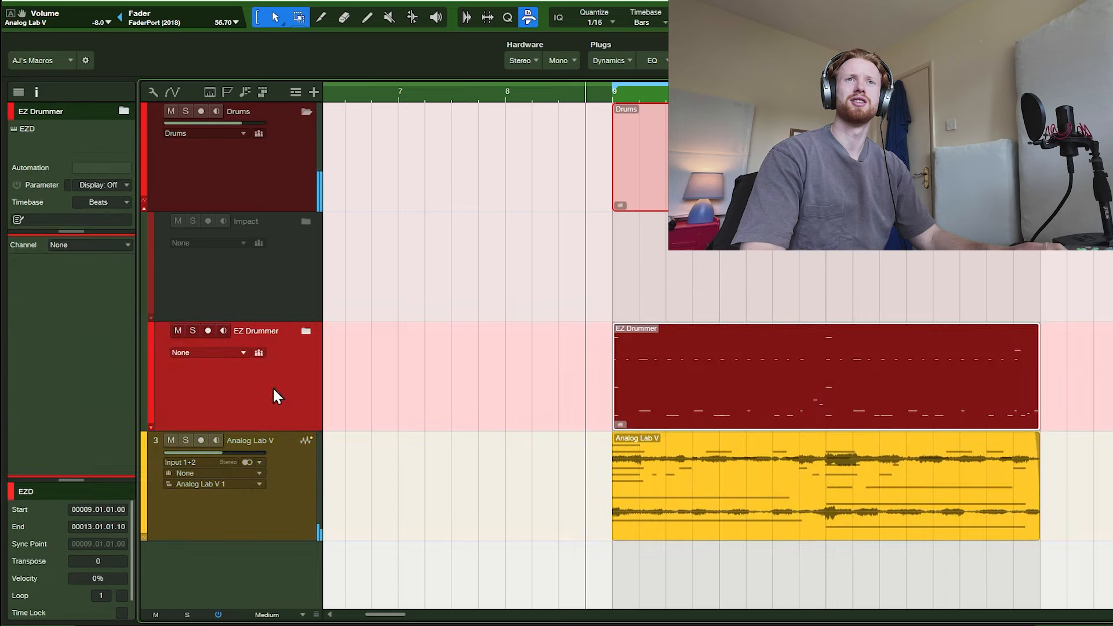
click(289, 200)
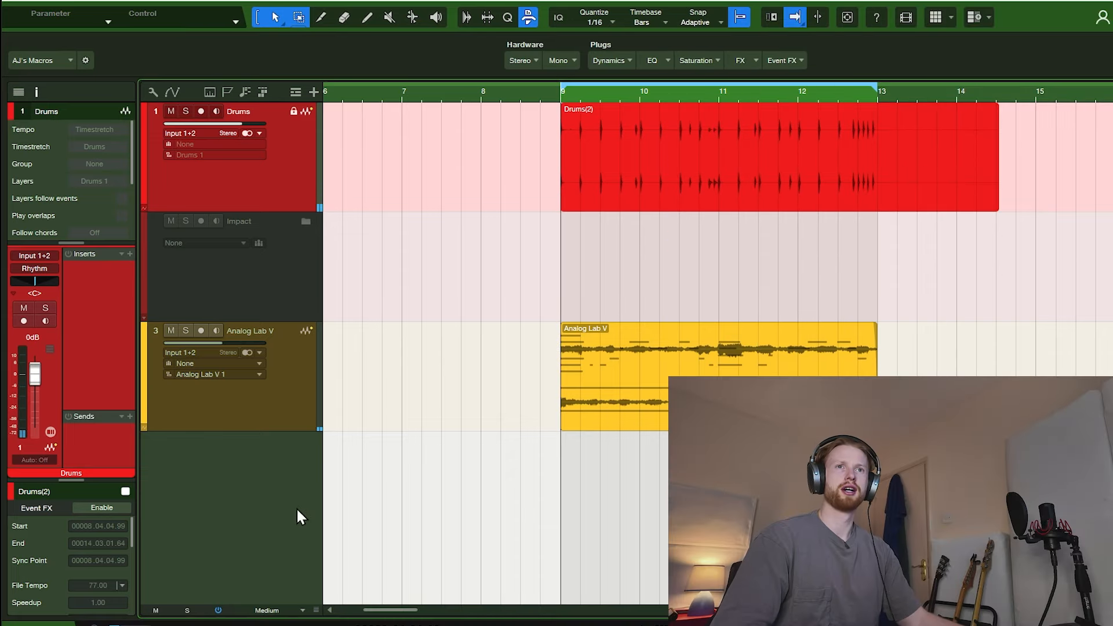
Add a mono BASS track with TubeDRVE 1 input and _mimas and _rhea inserts, and record looped takes over bars 9 to 13
double_click(255, 504)
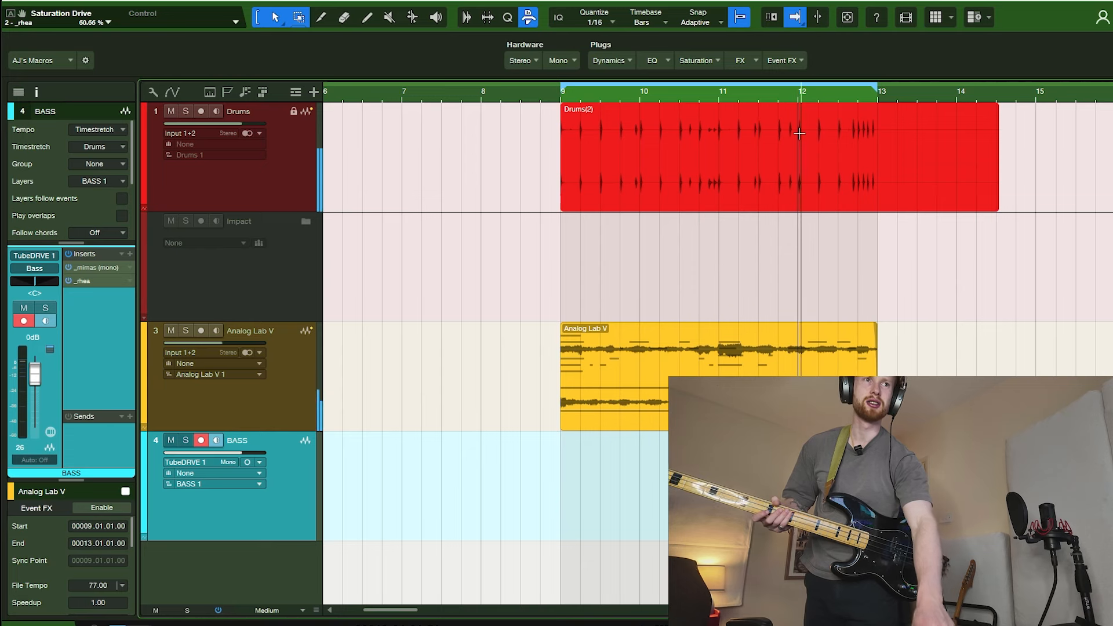
key(space)
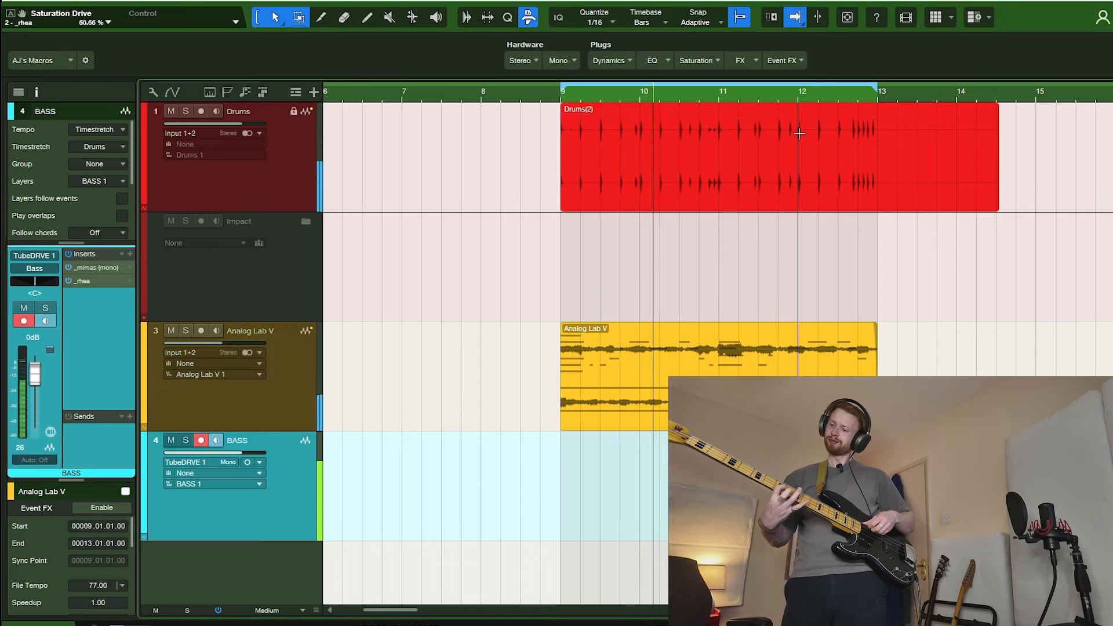
key(space)
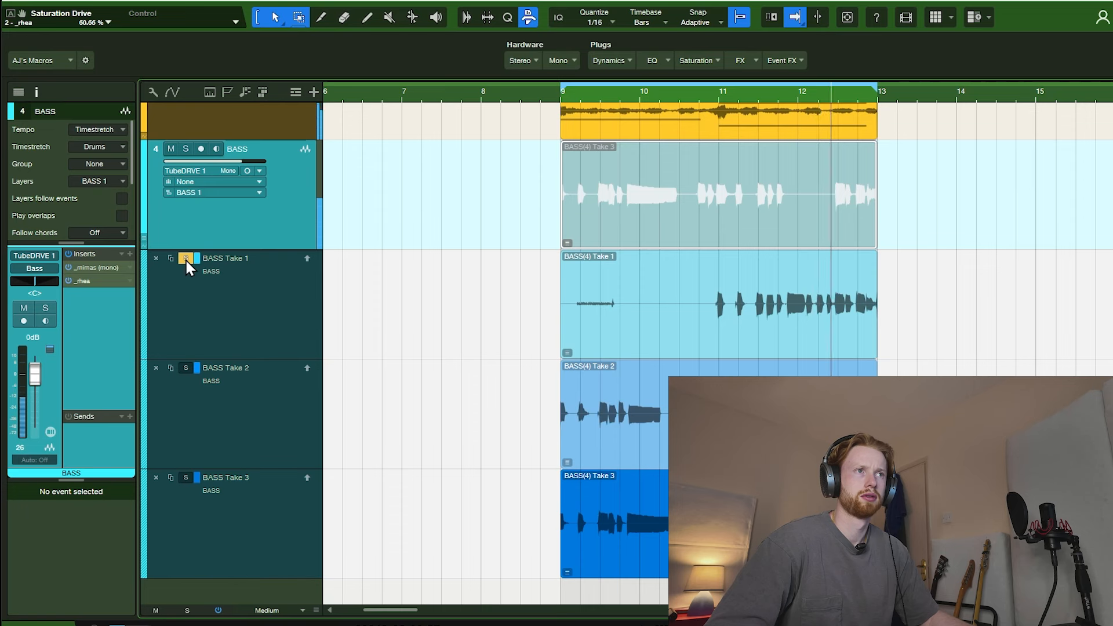
Audition BASS Take 1 on its own against the drums and keys
key(space)
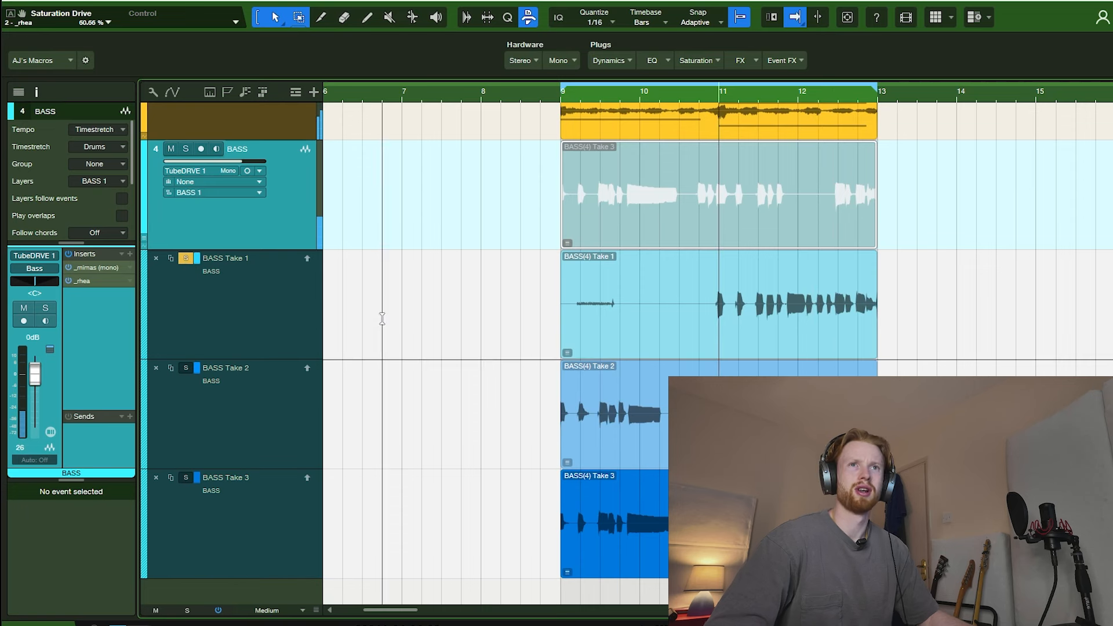
click(188, 259)
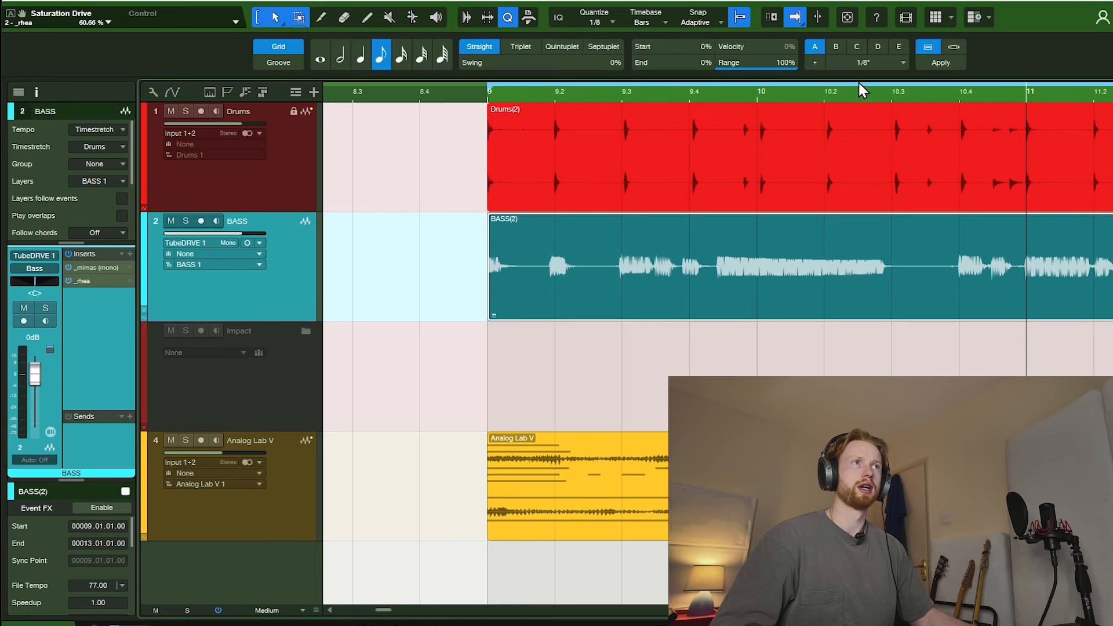
Quantize the BASS clip to a straight 1/8 grid
click(931, 64)
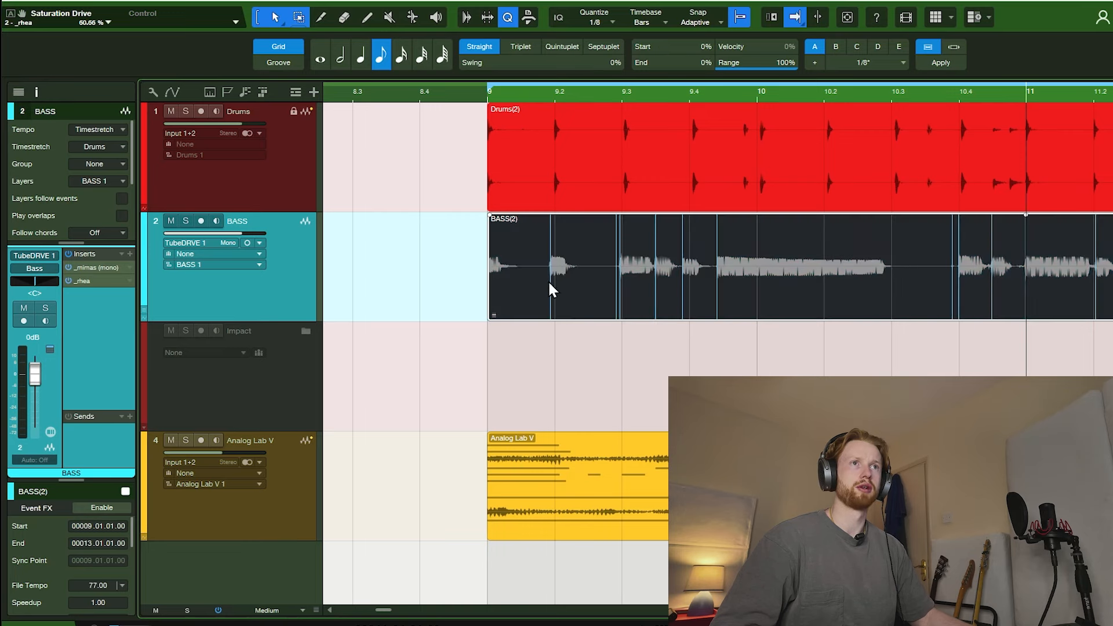
Use the Bend tool to move the BASS notes near beats 9.2 and 9.3 toward the grid lines
key(7)
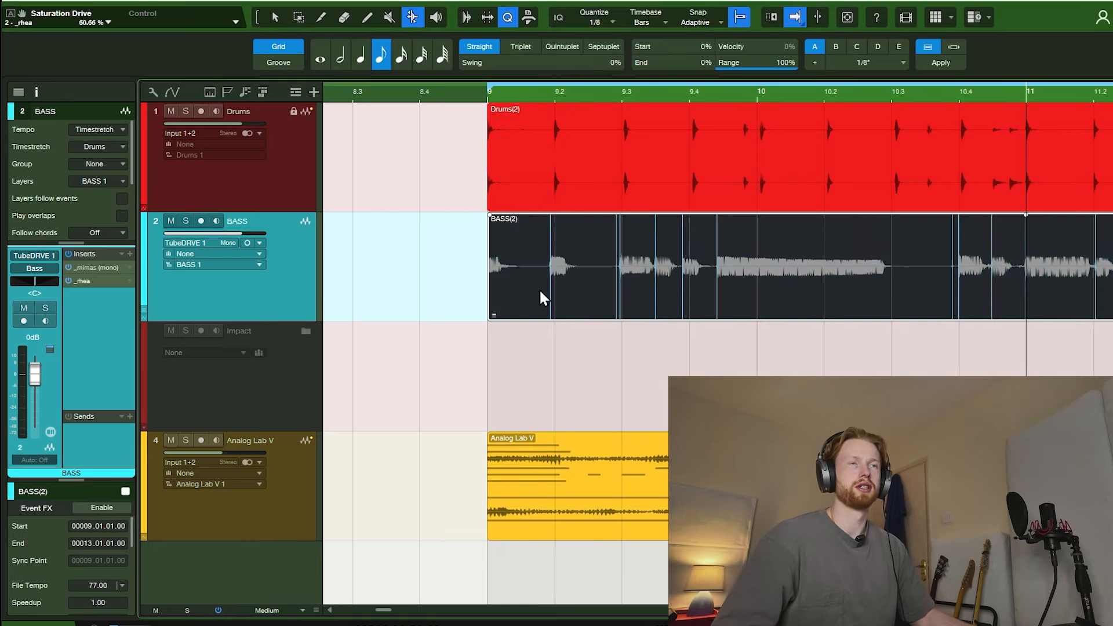
scroll(542, 292, up, 3)
click(542, 289)
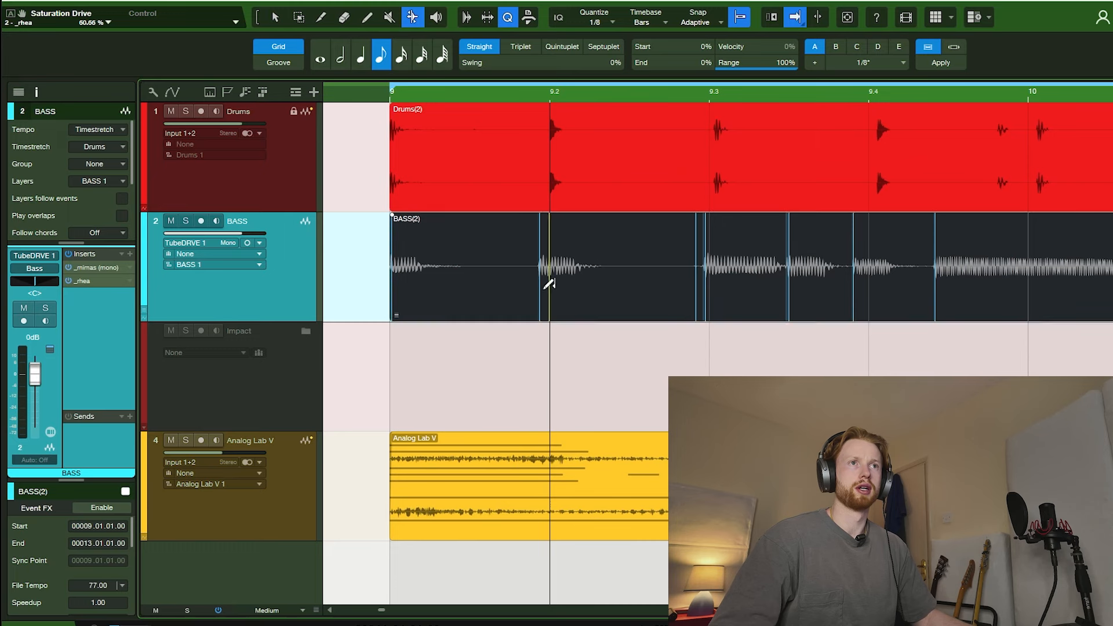
drag(541, 293, 549, 293)
drag(697, 290, 715, 292)
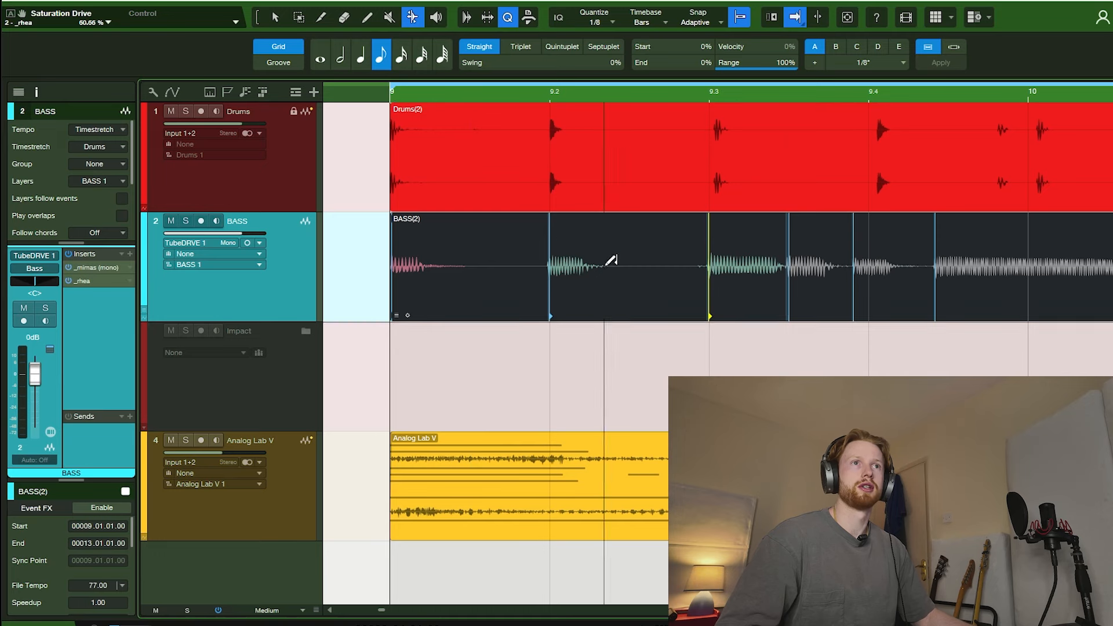
Nudge the BASS note at beat 9.3 slightly later onto the drum hit and play back the timing
key(space)
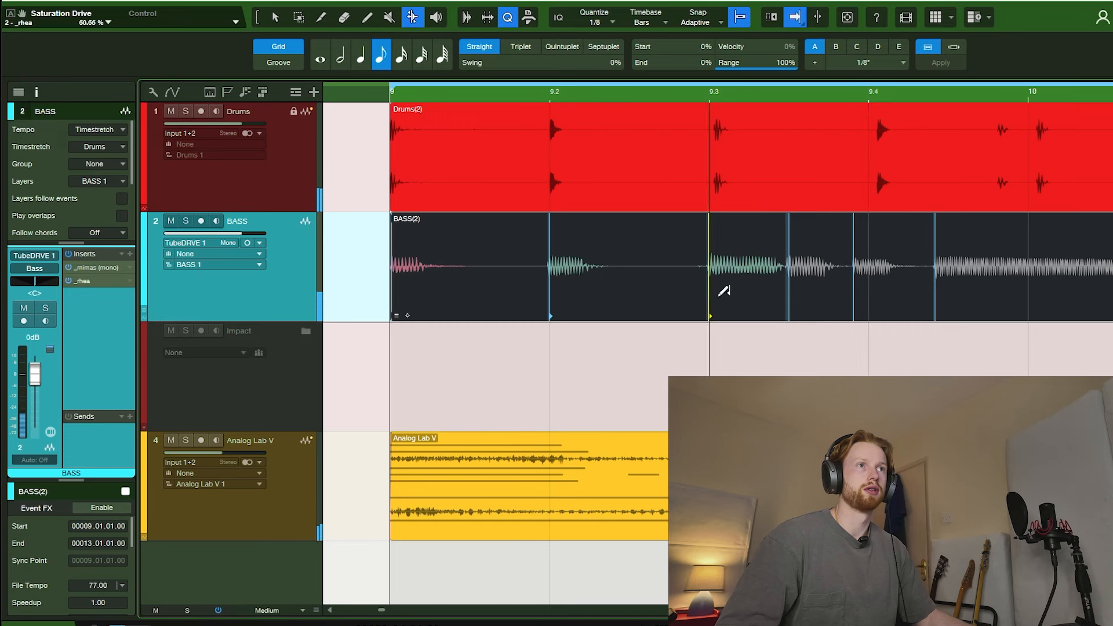
drag(710, 296, 713, 296)
key(space)
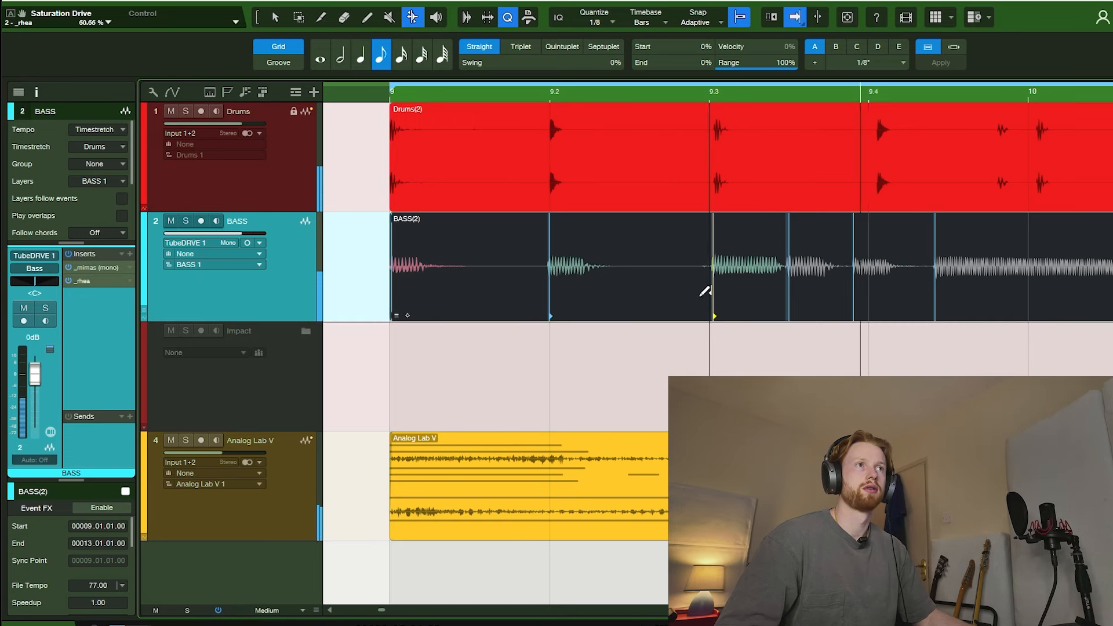
key(space)
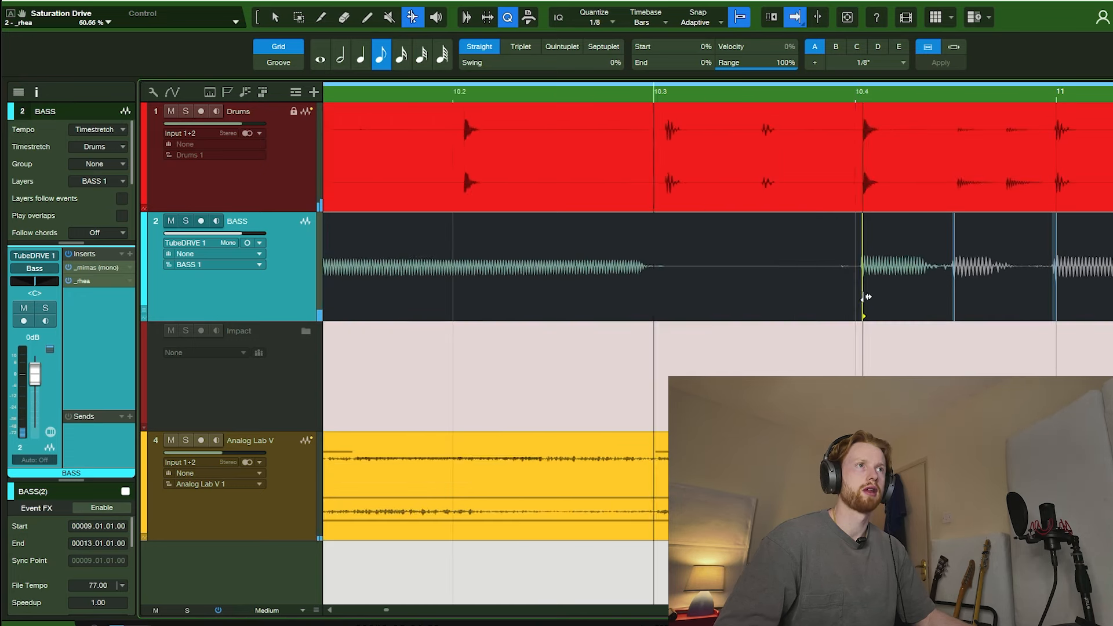
Bend the remaining BASS notes from beat 10.4 to bar 13 onto the drum hits, and replay from bar 9
key(space)
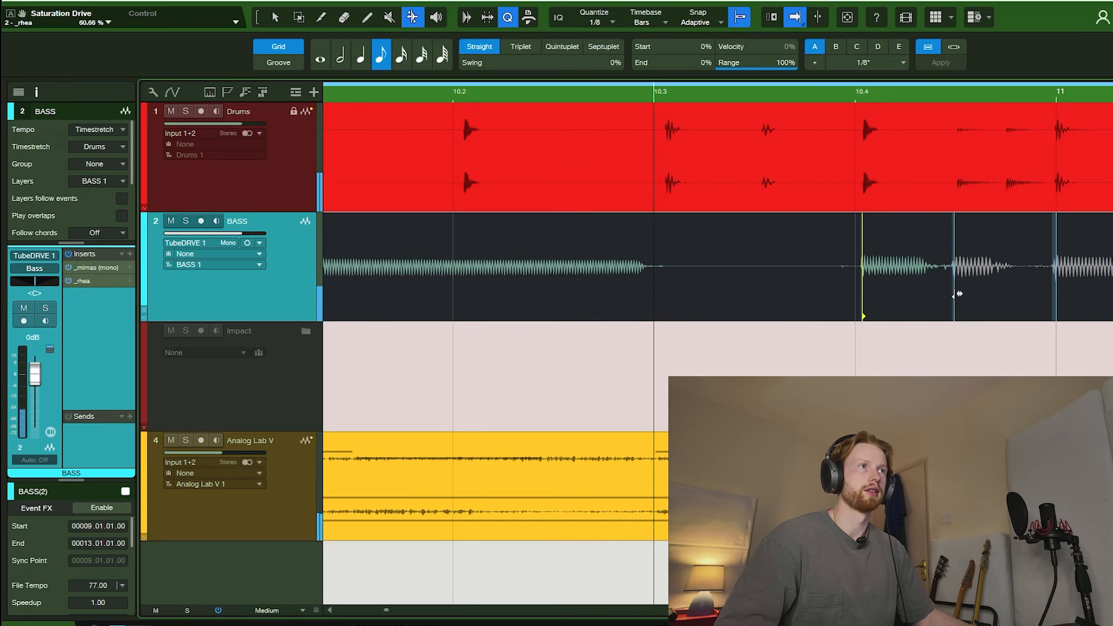
click(957, 293)
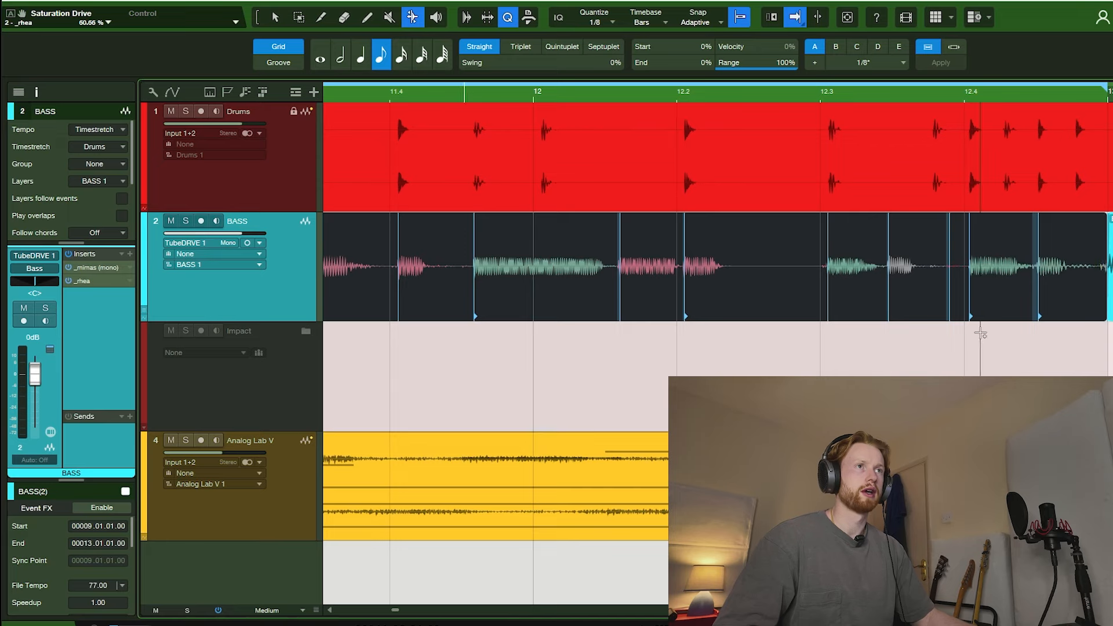
scroll(979, 335, down, 6)
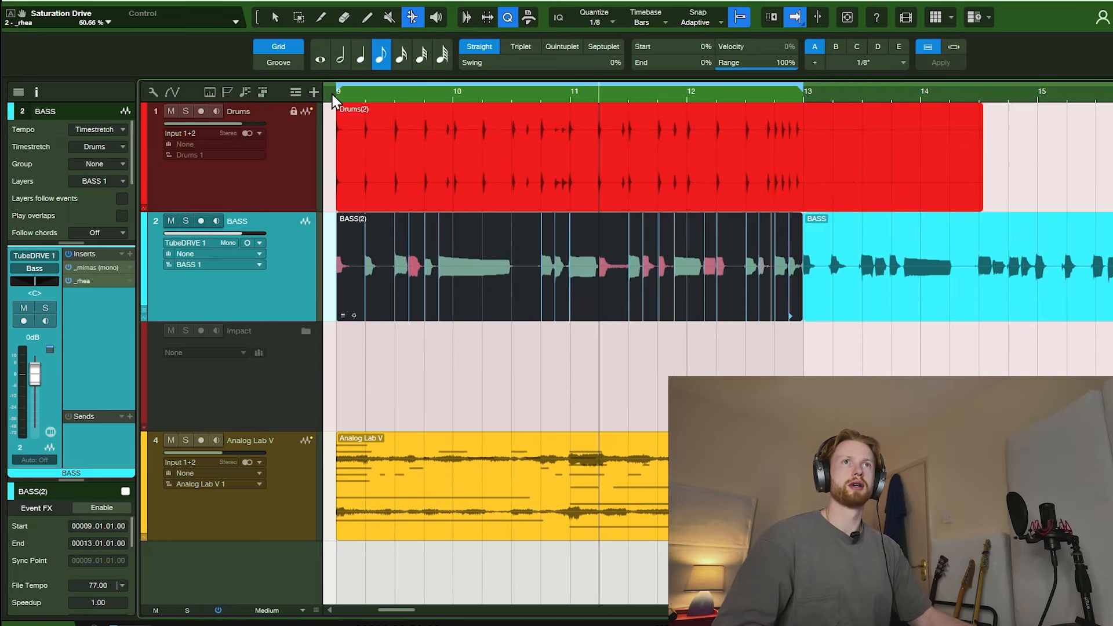
click(338, 98)
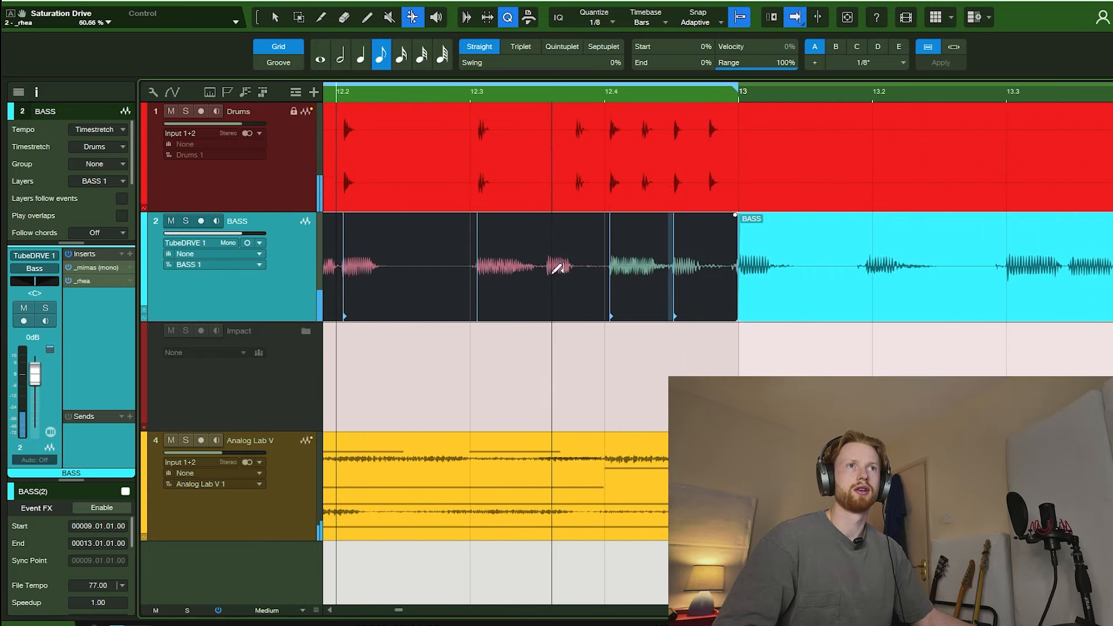
Add a bend marker ahead of the BASS note between 12.3 and 12.4 and shift that note onto the drum hit just before 12.4
key(e)
click(547, 269)
scroll(534, 294, up, 2)
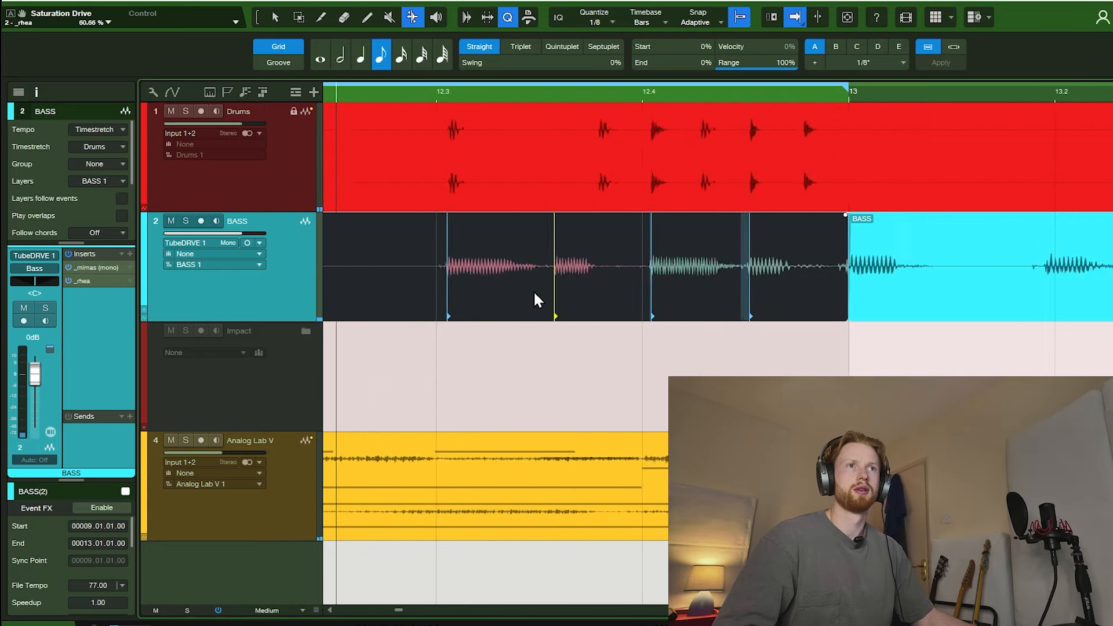
click(541, 260)
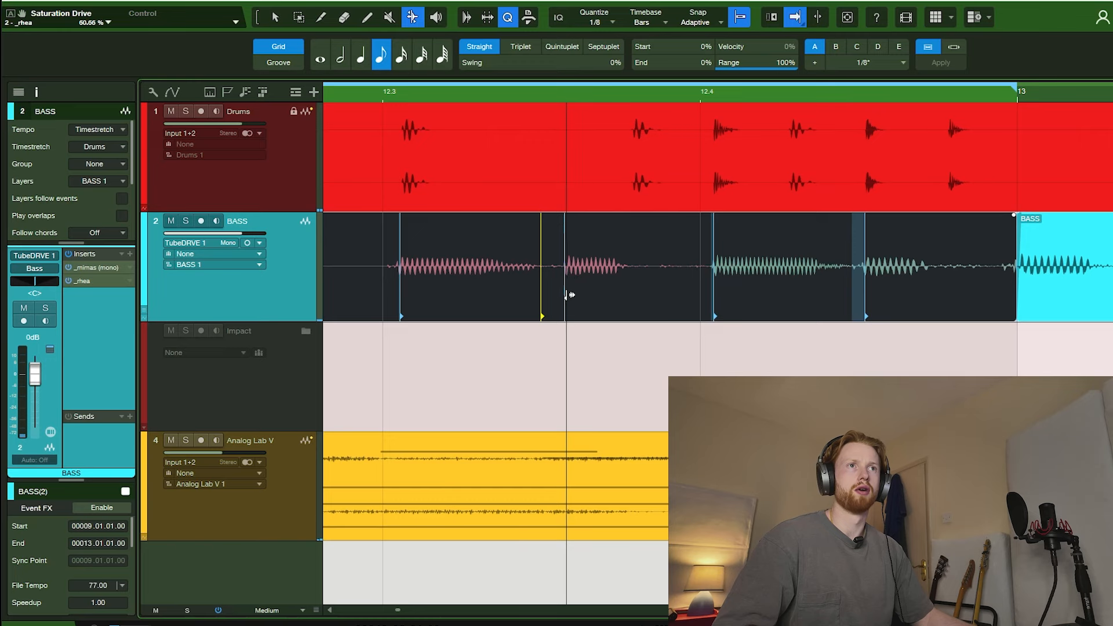
drag(568, 293, 633, 299)
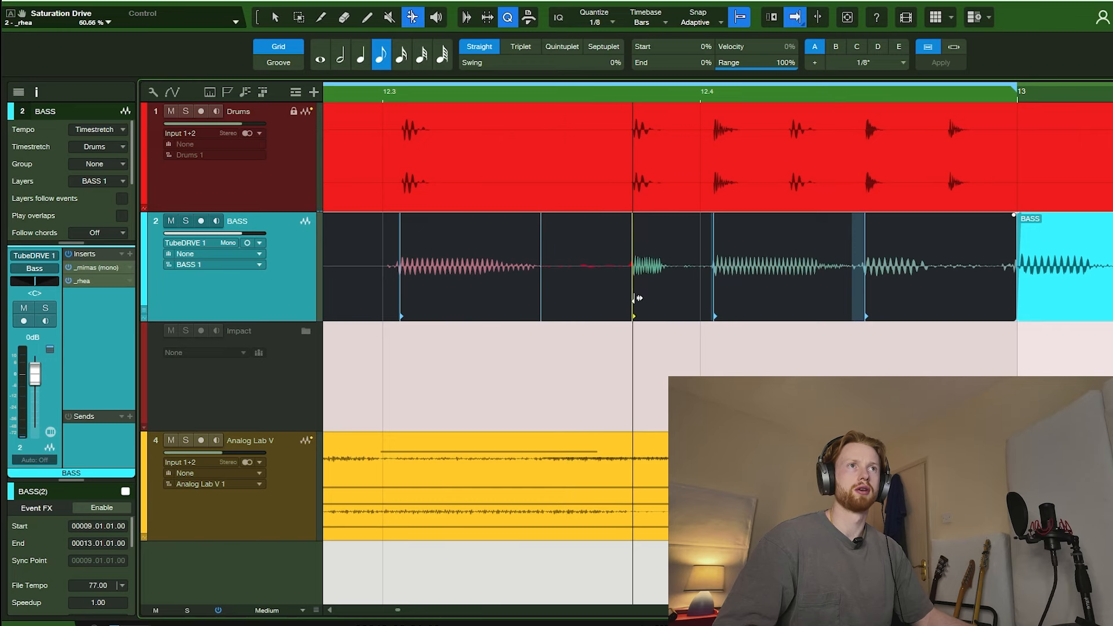
scroll(710, 307, down, 3)
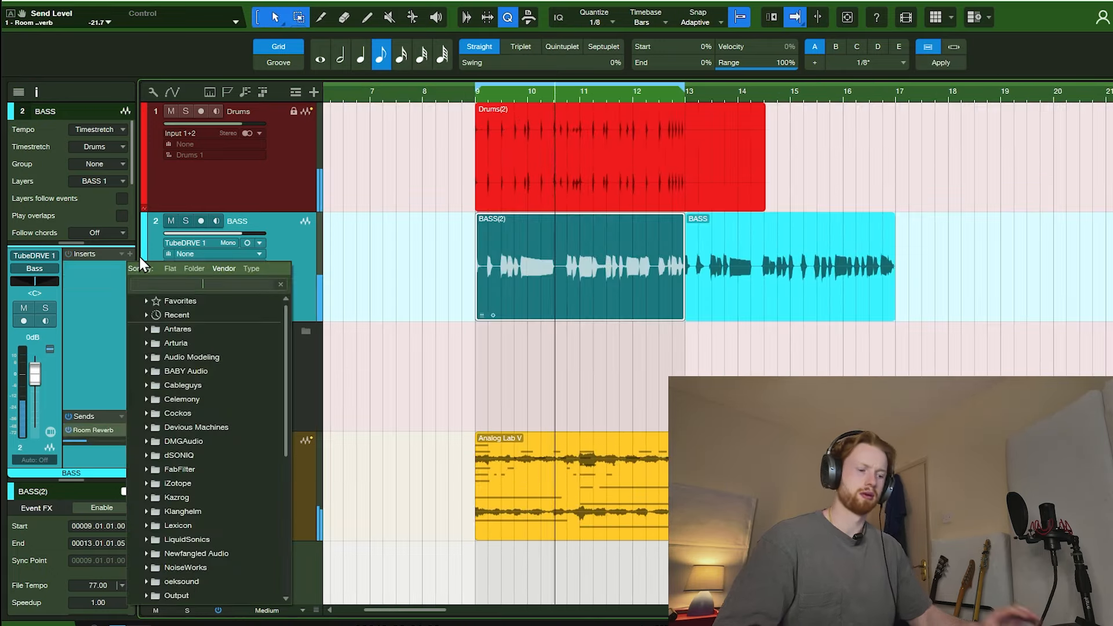
Insert UADx Pultec EQP-1A EQ on BASS with low attenuation 2.65, bandwidth 4.85 and high attenuation 4.35 at 10 KCS, and compare it bypassed
text(pul)
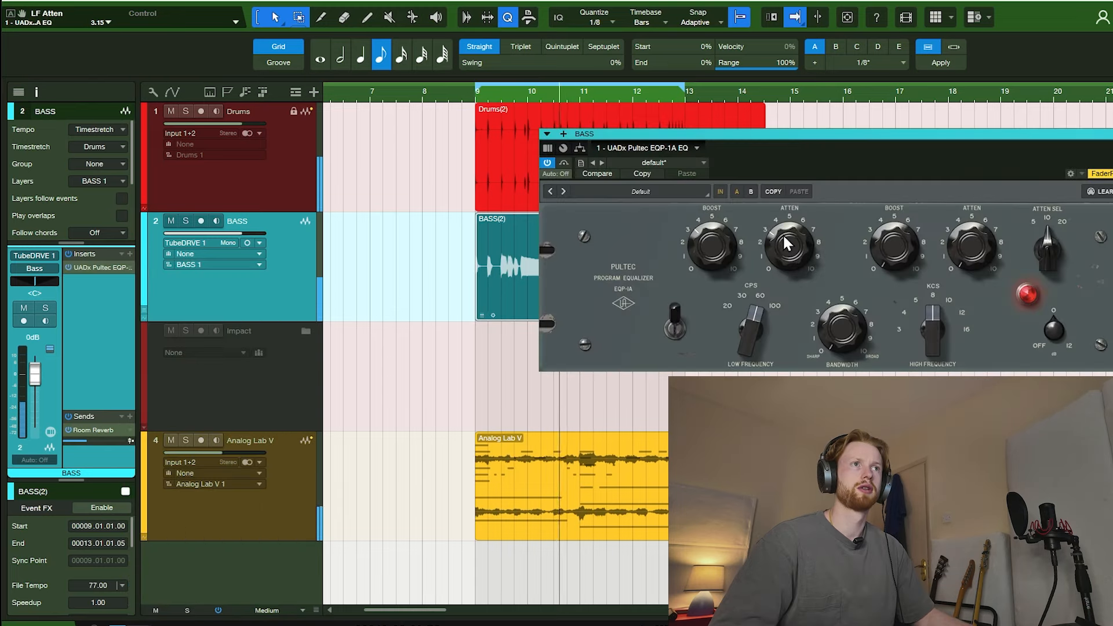
drag(783, 235, 783, 243)
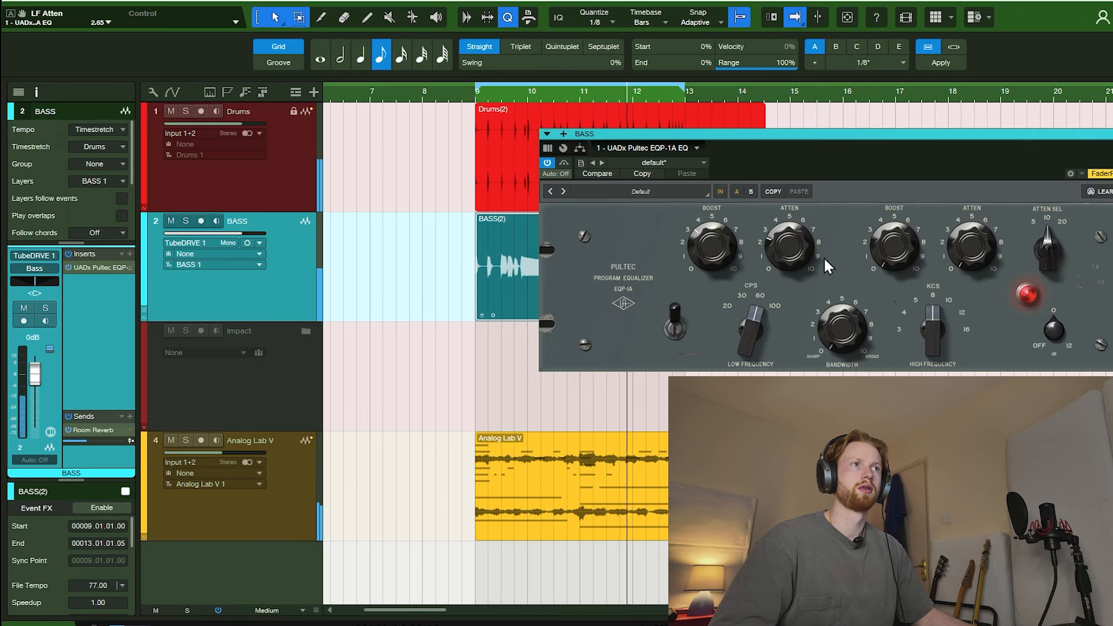
drag(934, 320, 919, 336)
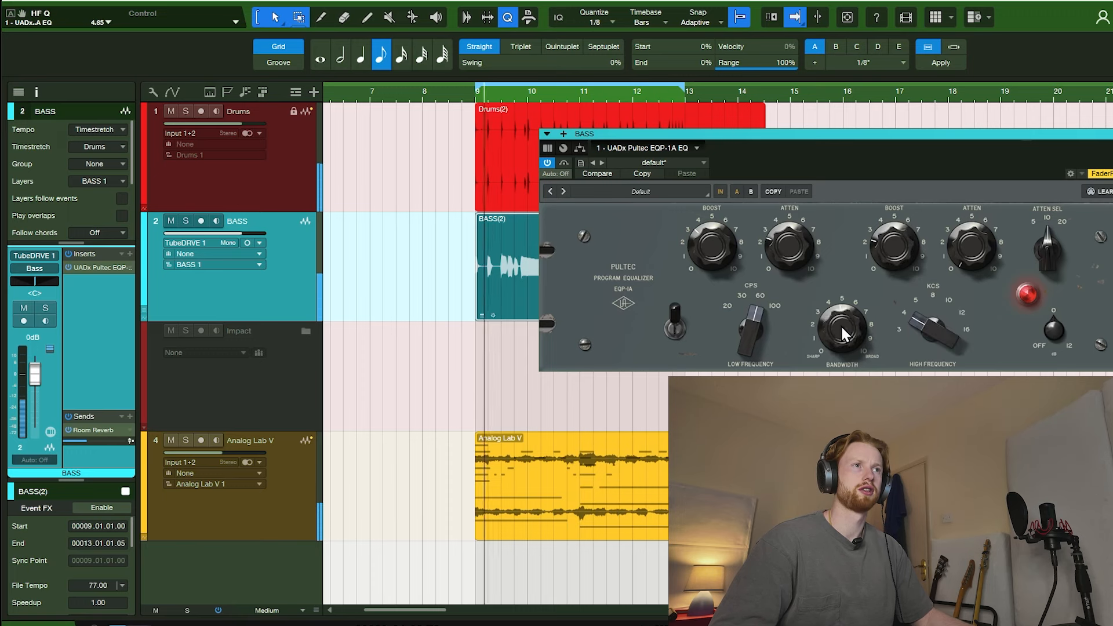
drag(896, 243, 887, 248)
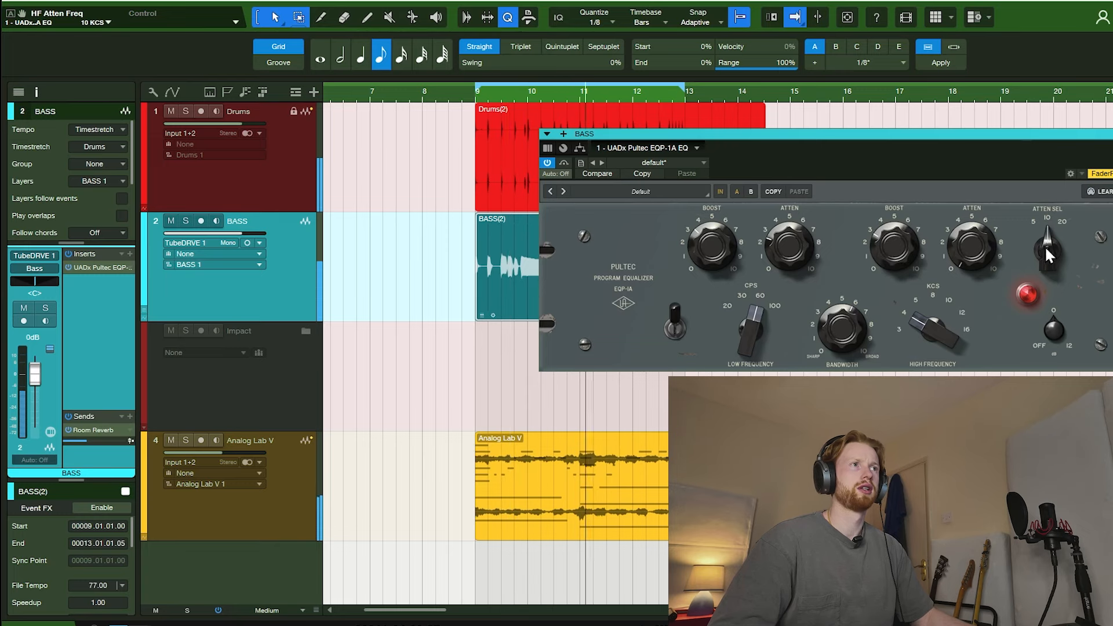
drag(966, 245, 973, 240)
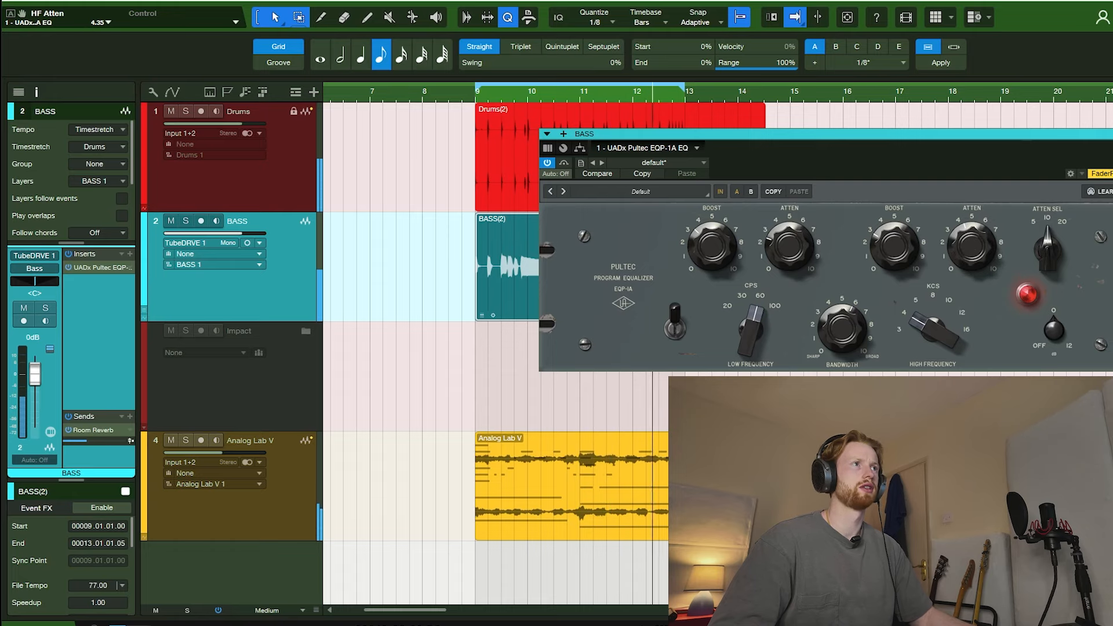
click(110, 266)
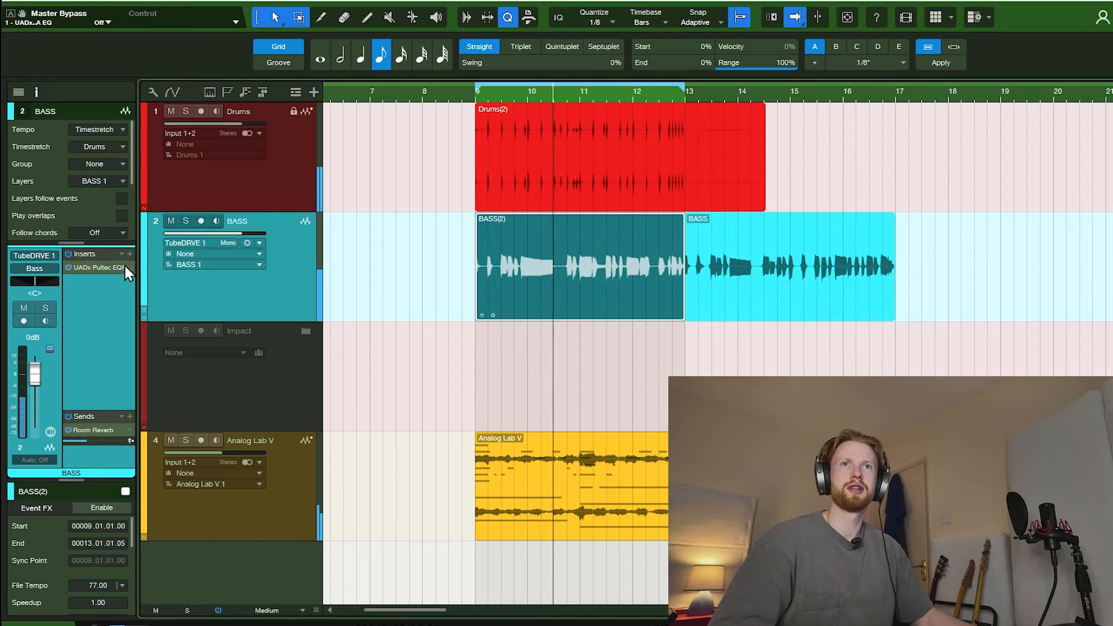
Add P44 Magnum saturation to BASS, with input drive about 4.7 dB, saturation 21.1 % and mix 28.0 % dry
key(space)
click(698, 60)
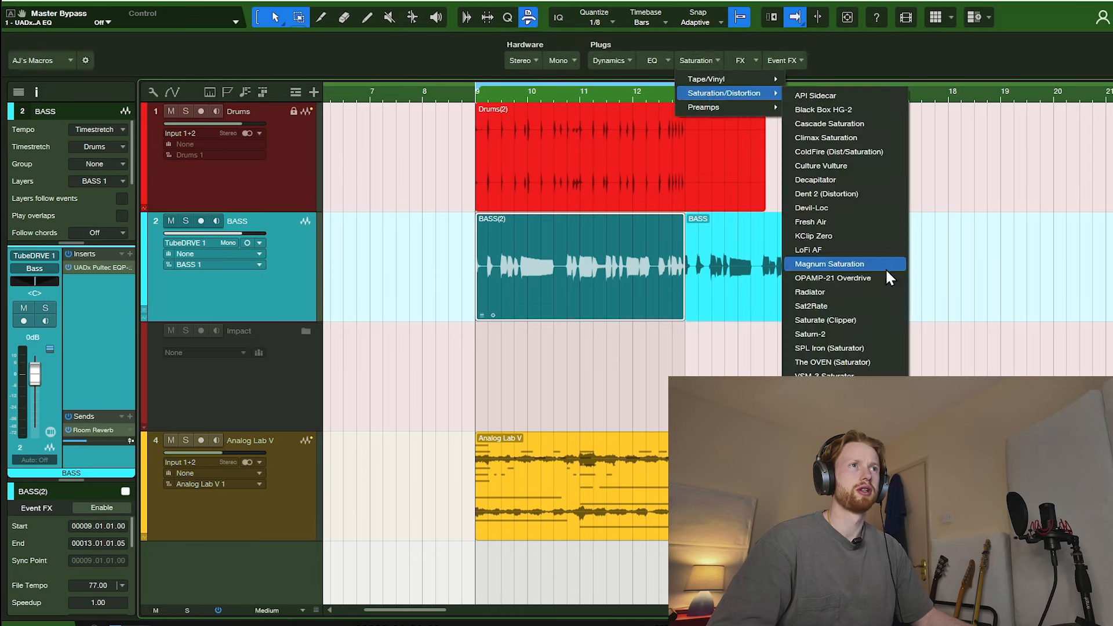
click(892, 268)
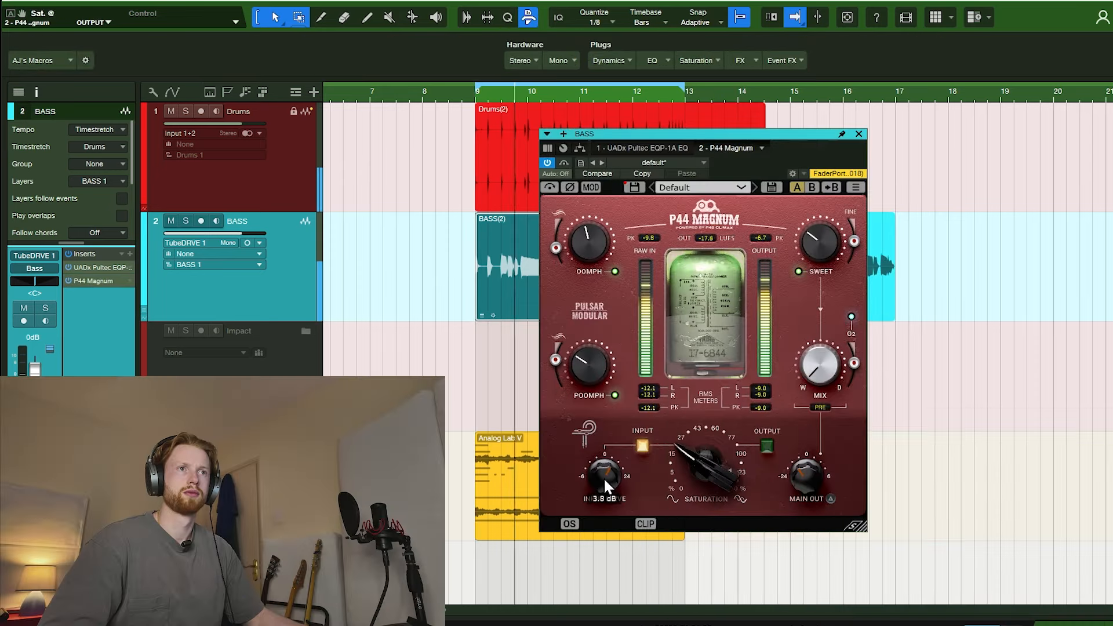
scroll(607, 476, down, 3)
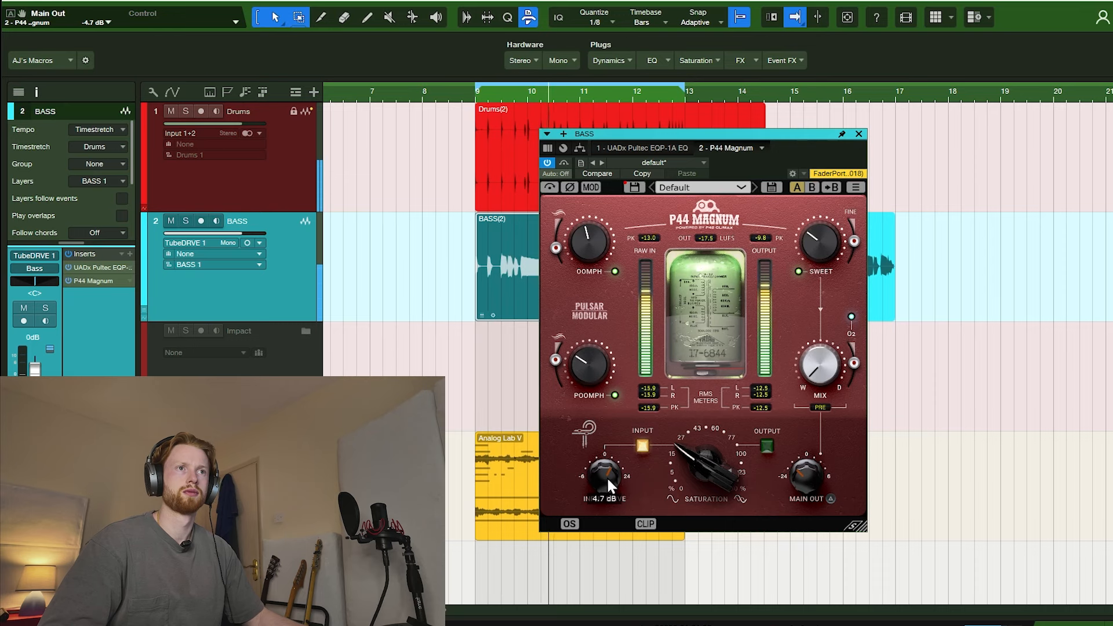
scroll(823, 362, up, 5)
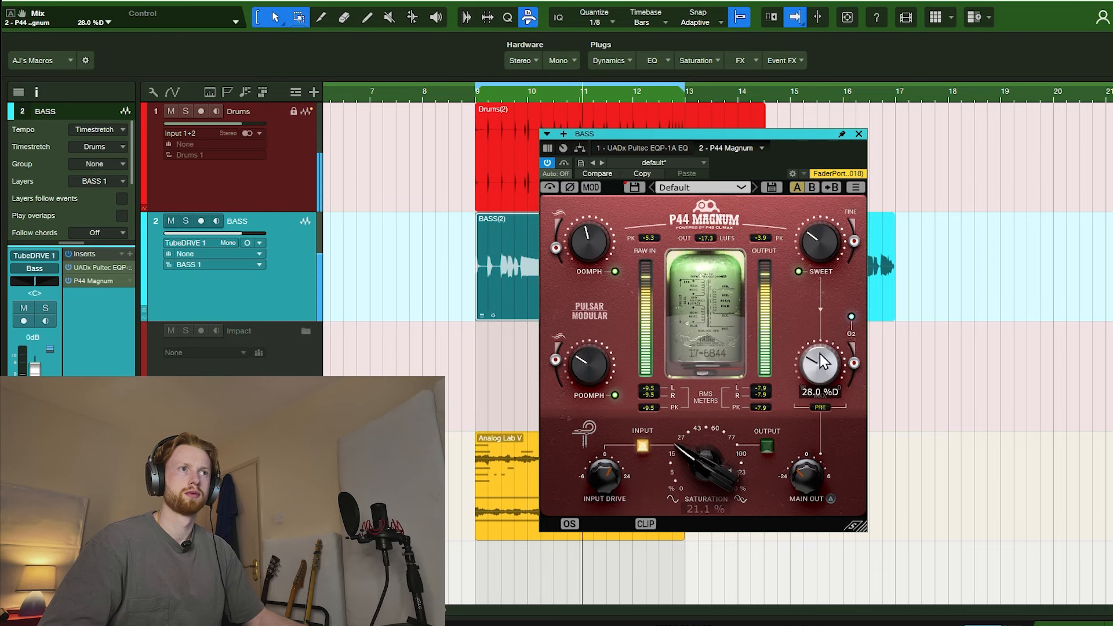
drag(707, 452, 752, 450)
mouse_move(826, 377)
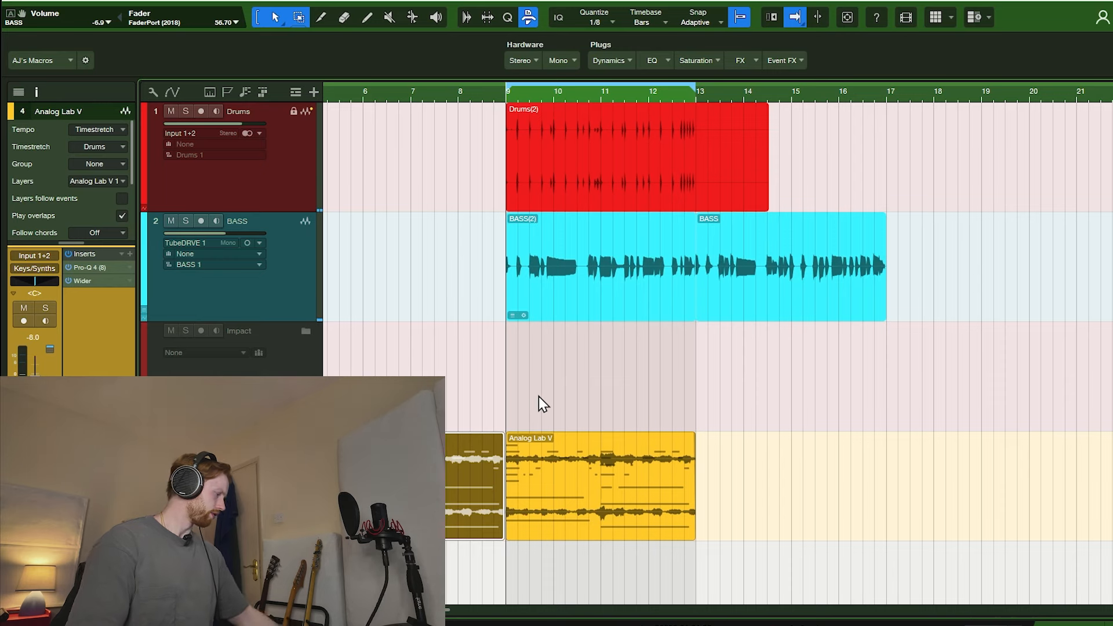
Add an instrument track from the Analog Lab track preset with the Embers sound, and play along over bars 9 to 13
key(Down)
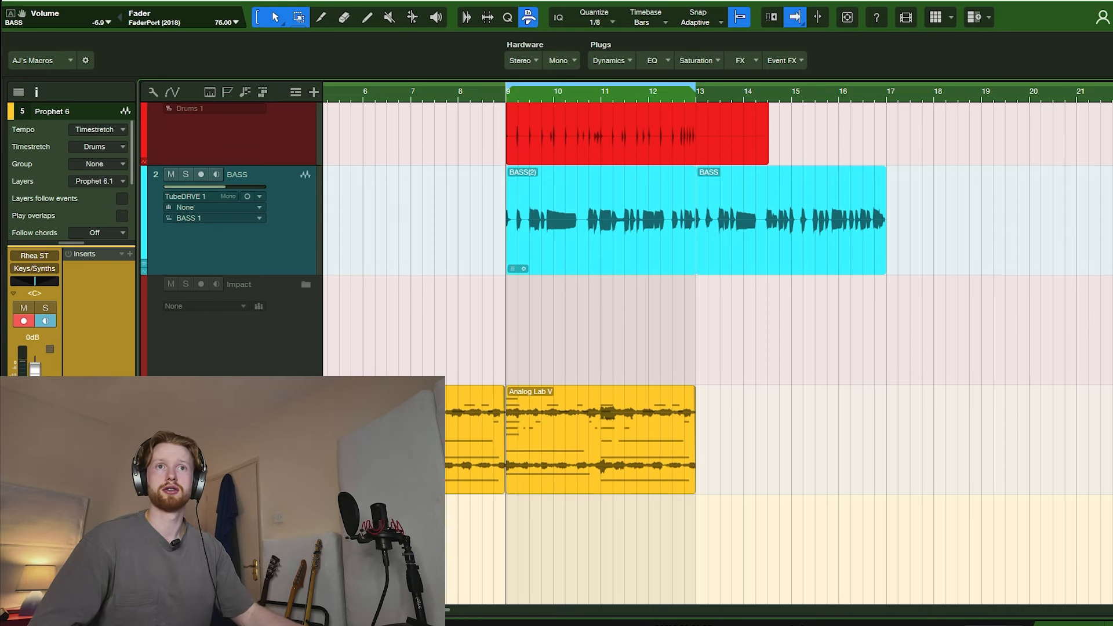
right_click(294, 185)
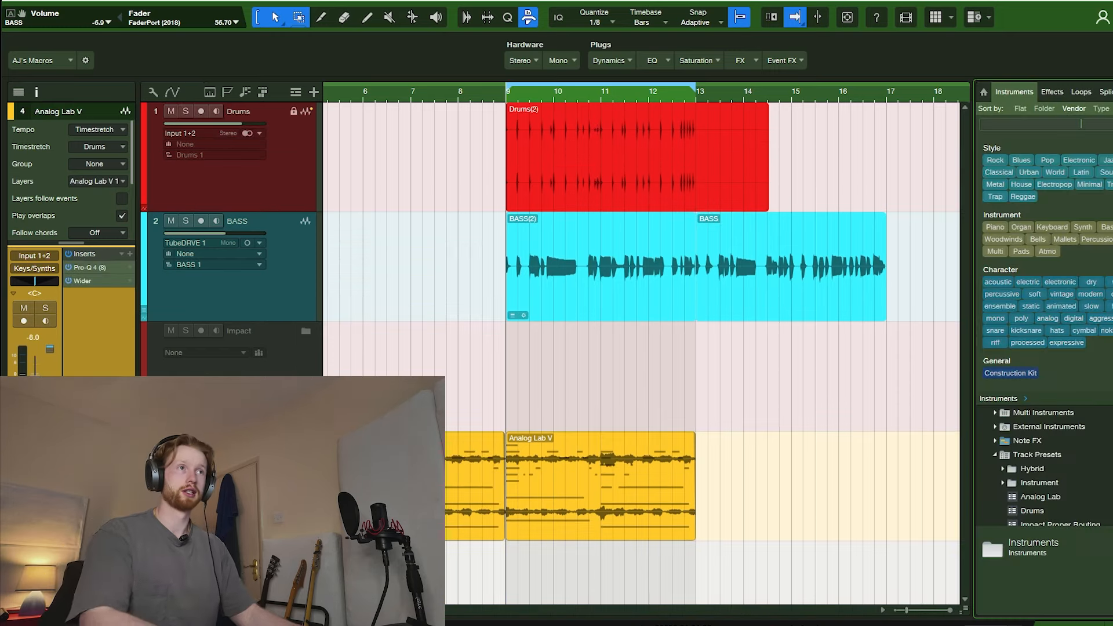
drag(1050, 506, 524, 571)
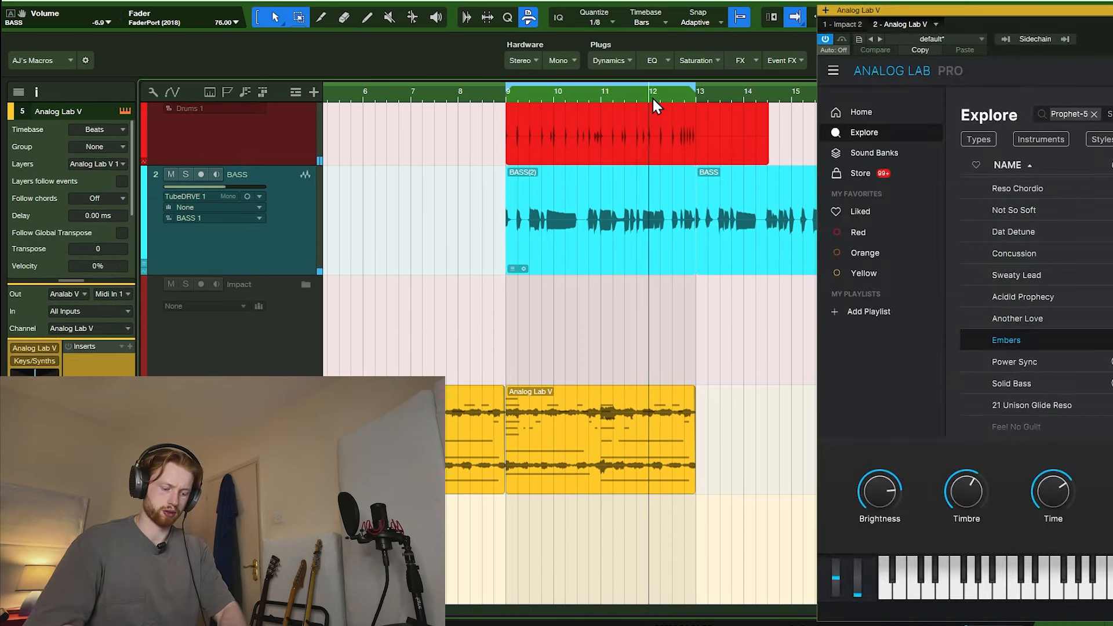
key(space)
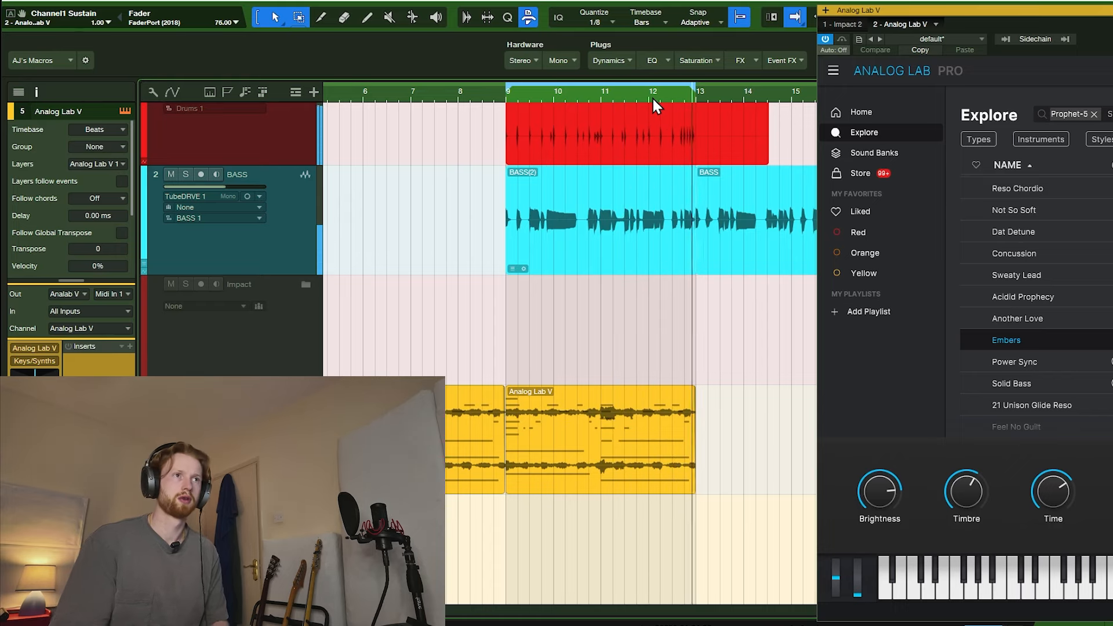
click(652, 96)
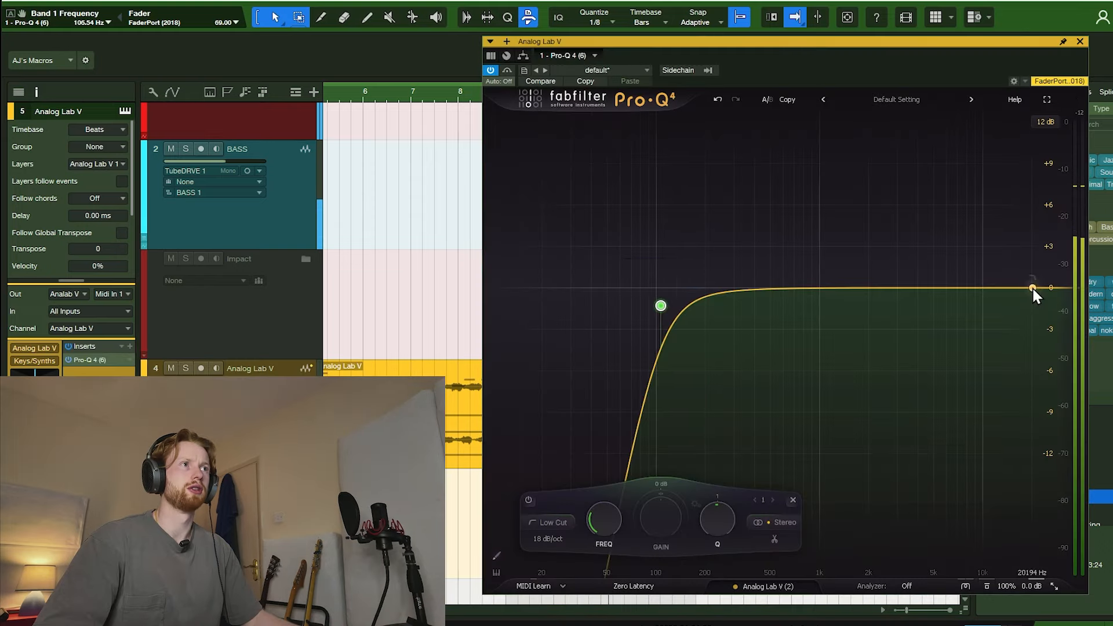
In Pro-Q 4 on the new Analog Lab V track, set the low cut to 931.25 Hz and the high cut to 12879 Hz
drag(1031, 286, 947, 294)
drag(660, 305, 806, 300)
drag(947, 294, 996, 292)
click(807, 301)
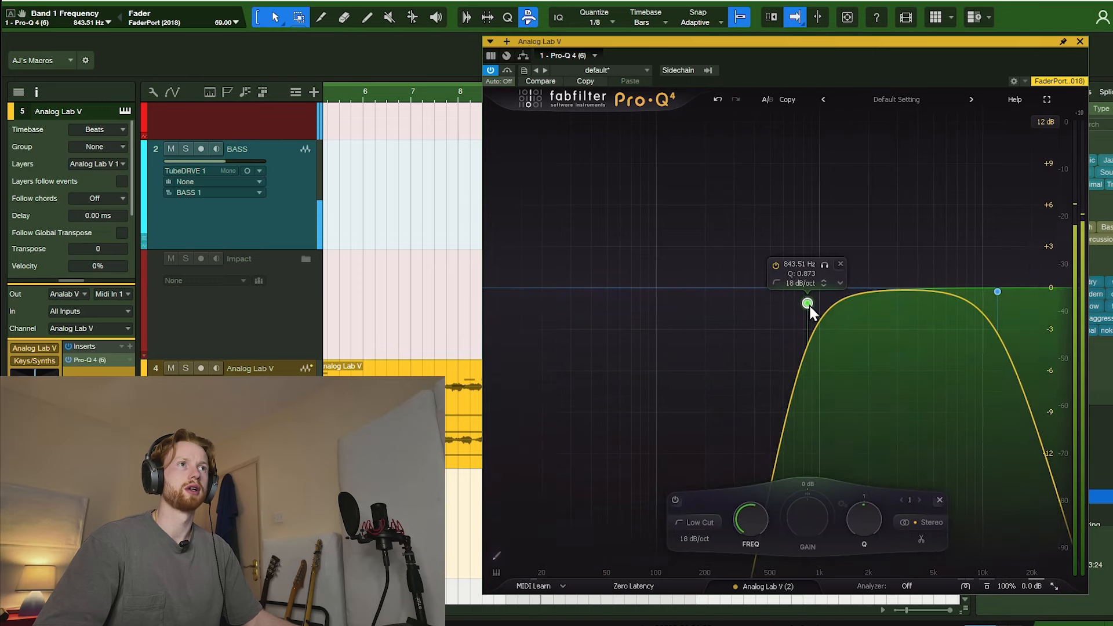
drag(807, 304, 815, 302)
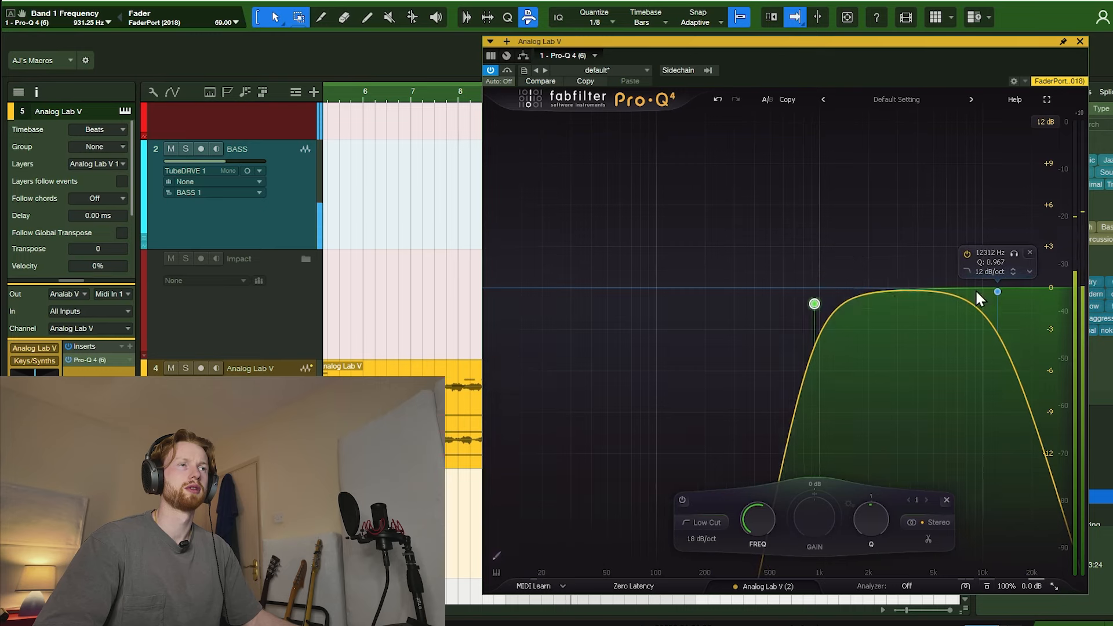
drag(998, 292, 1001, 291)
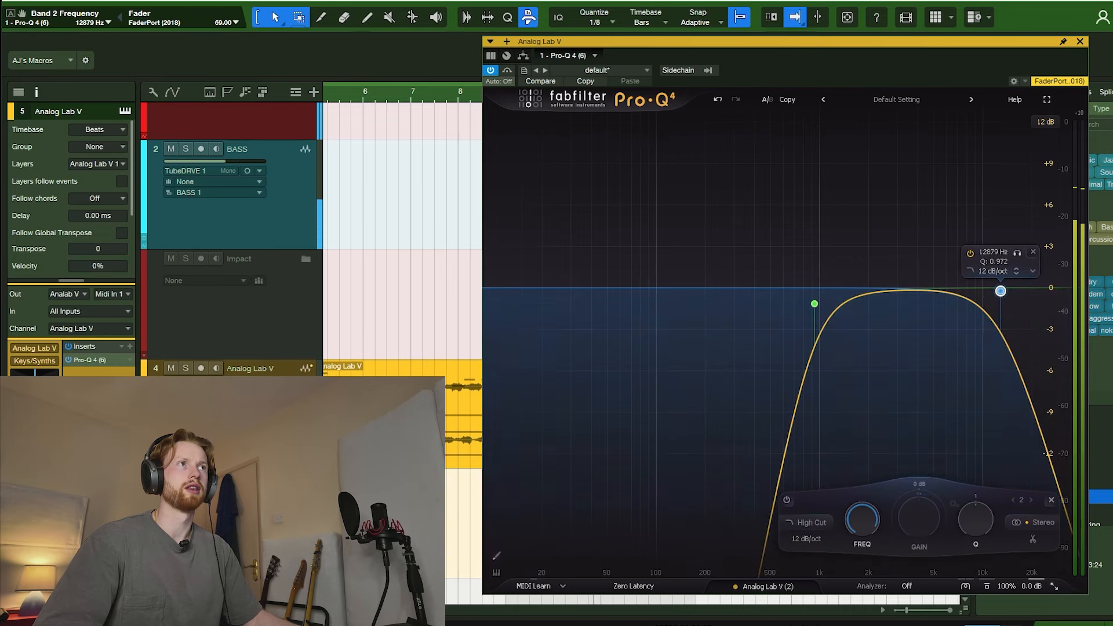
click(1080, 42)
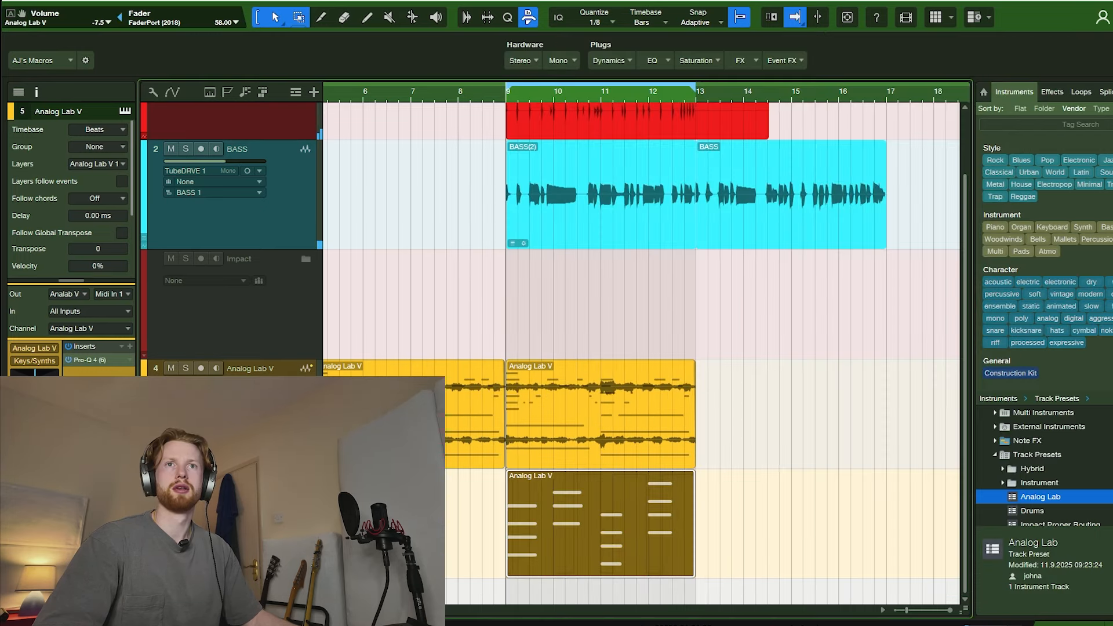
Insert the Wider plug-in after Pro-Q 4 on the Analog Lab V track and set its amount to about 74 %
click(129, 349)
text(wid)
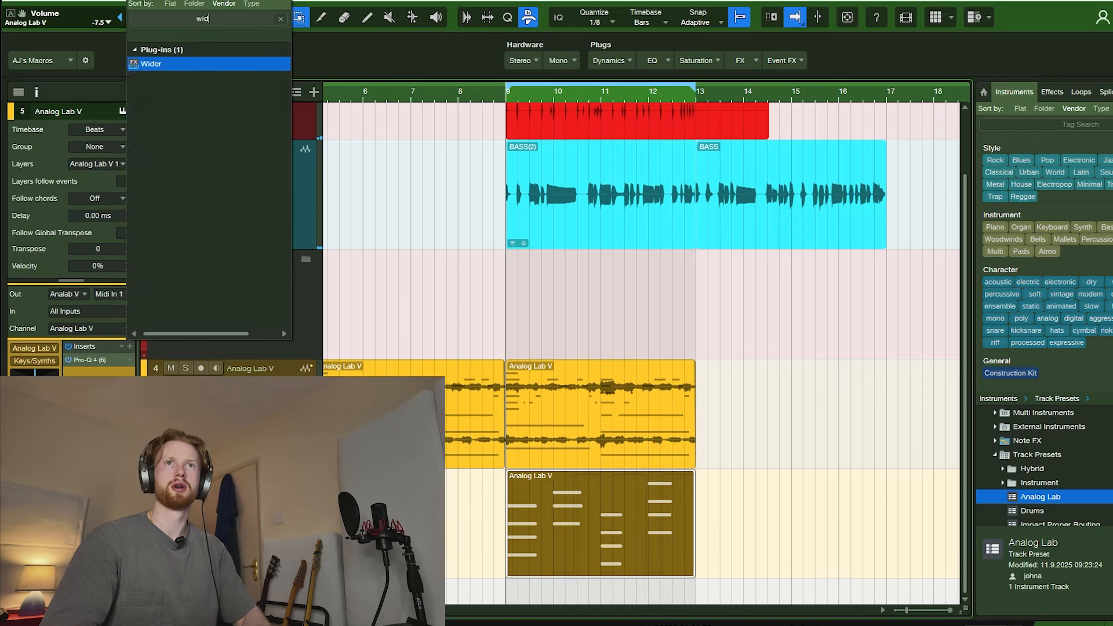
key(Return)
drag(689, 179, 684, 169)
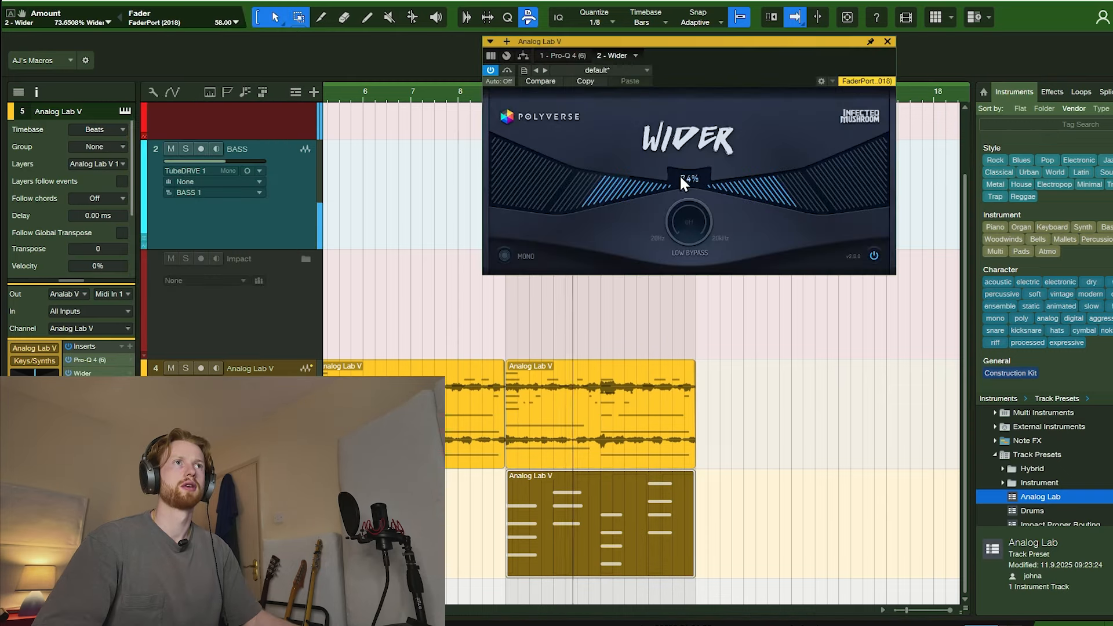
click(887, 41)
Add ValhallaSupermassive to the same Analog Lab V track and set its mix to 29.2 %
click(129, 347)
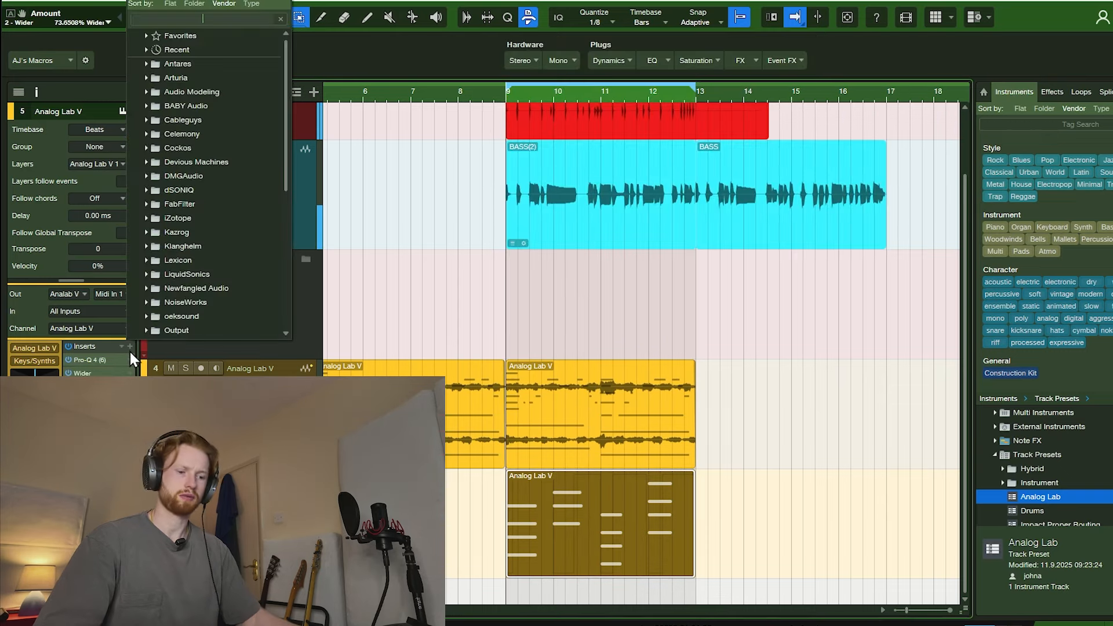
text(val)
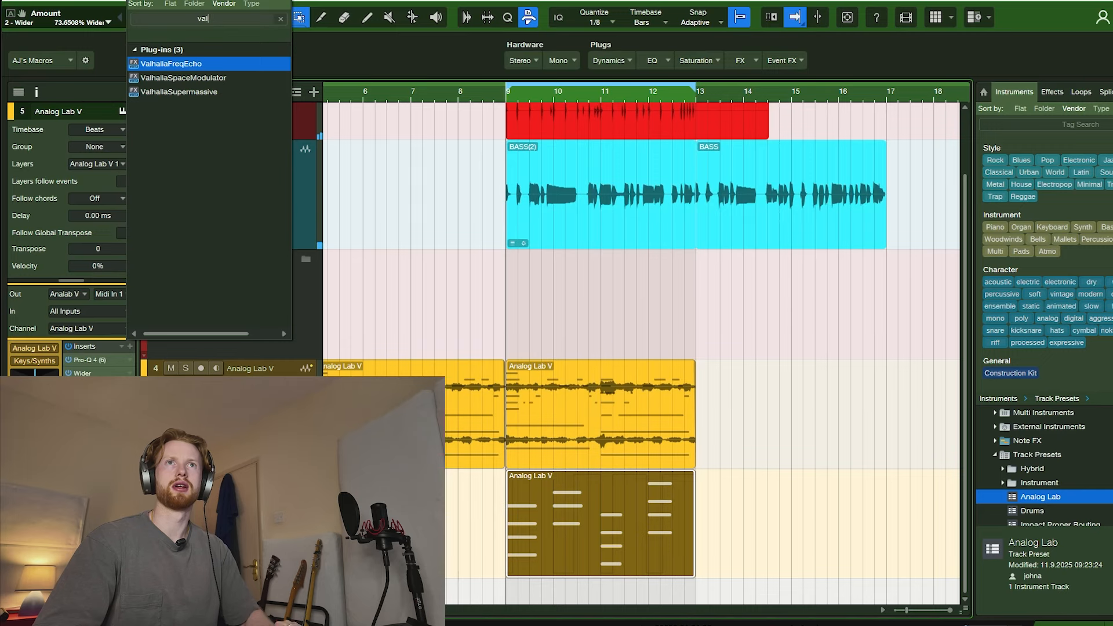
key(Down)
key(Down)
key(Return)
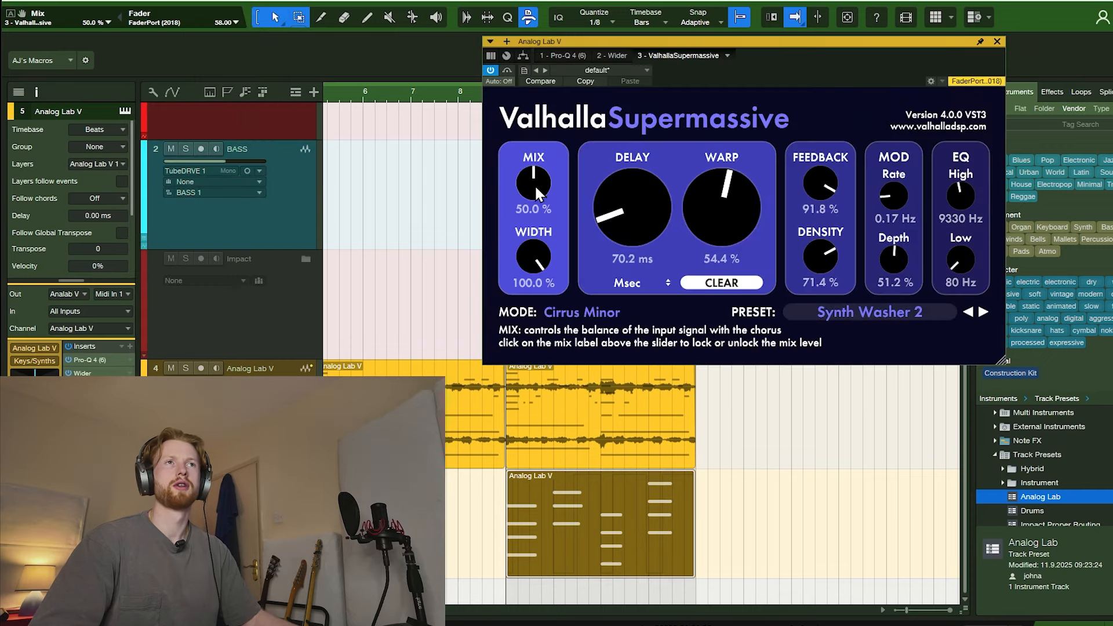
mouse_move(534, 184)
mouse_down()
mouse_move(532, 208)
mouse_move(529, 187)
mouse_up()
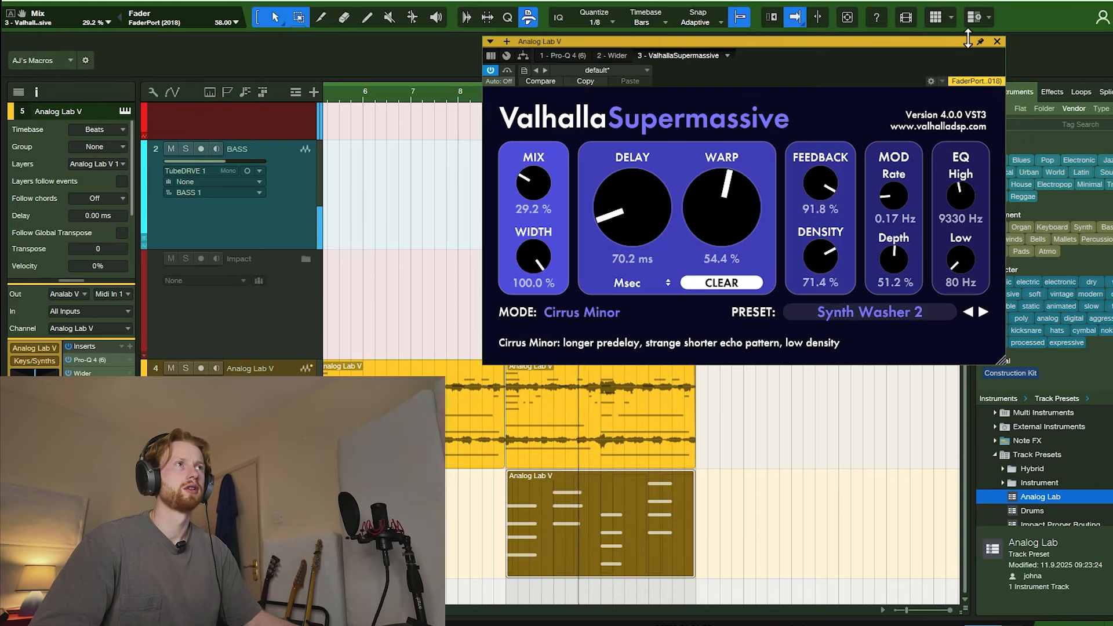
click(997, 42)
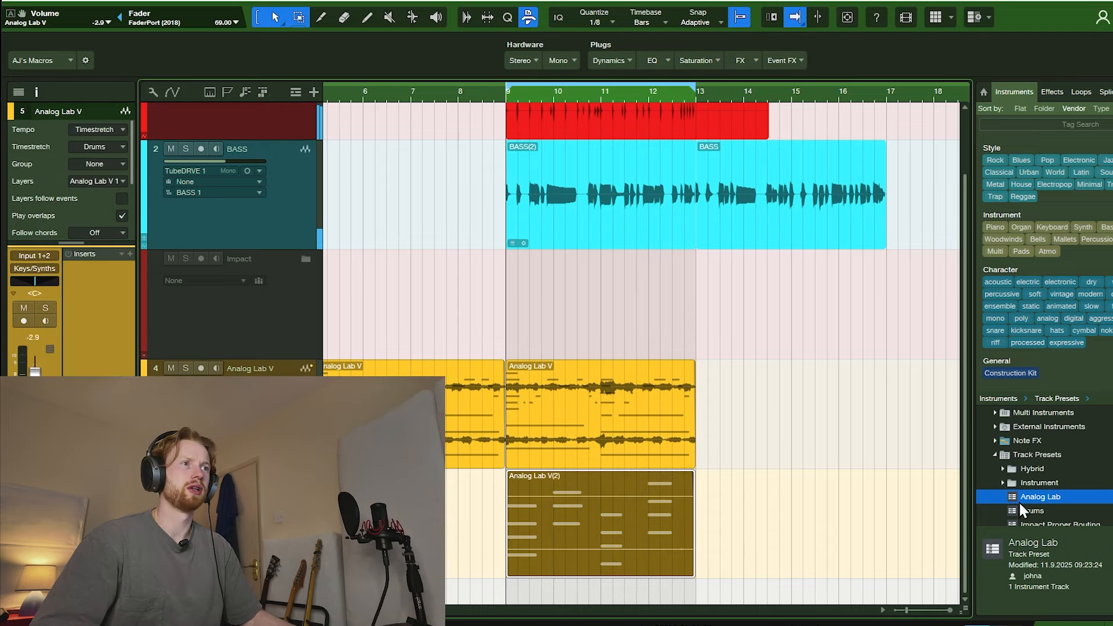
Add another instrument track from the Analog Lab track preset below the synth layer and browse its Lead presets
drag(1020, 510, 510, 591)
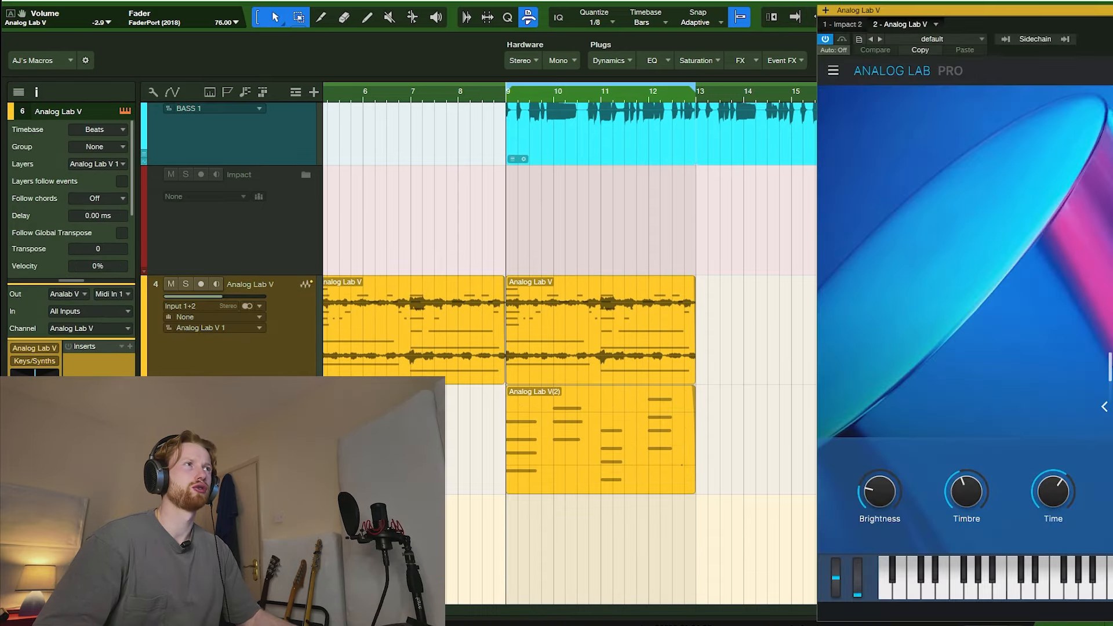
click(1112, 70)
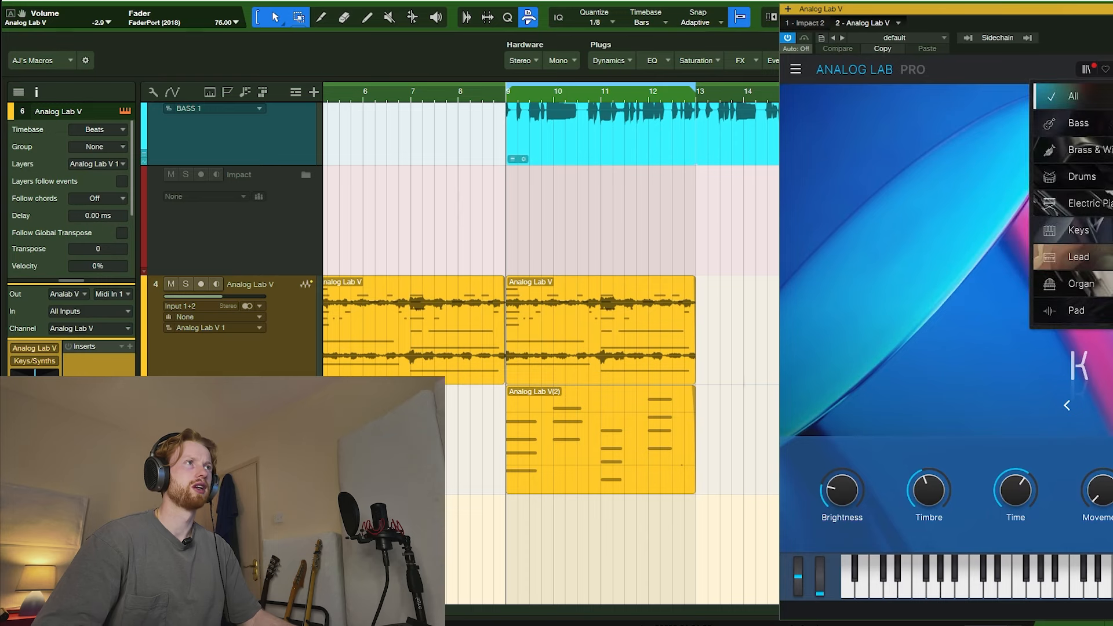
click(1078, 257)
scroll(922, 163, up, 3)
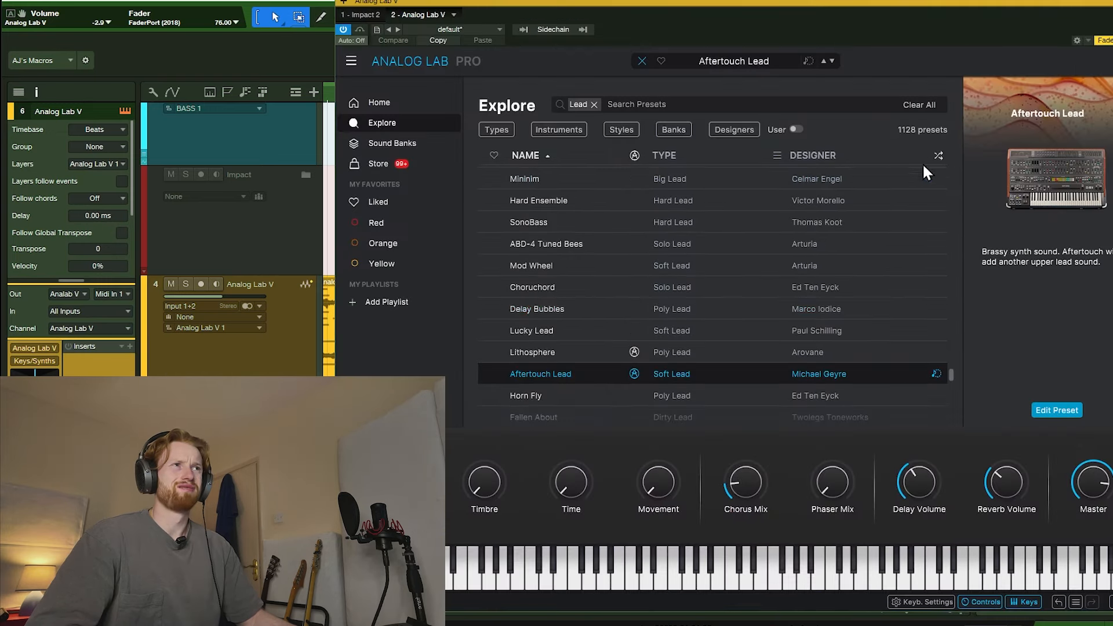
click(577, 305)
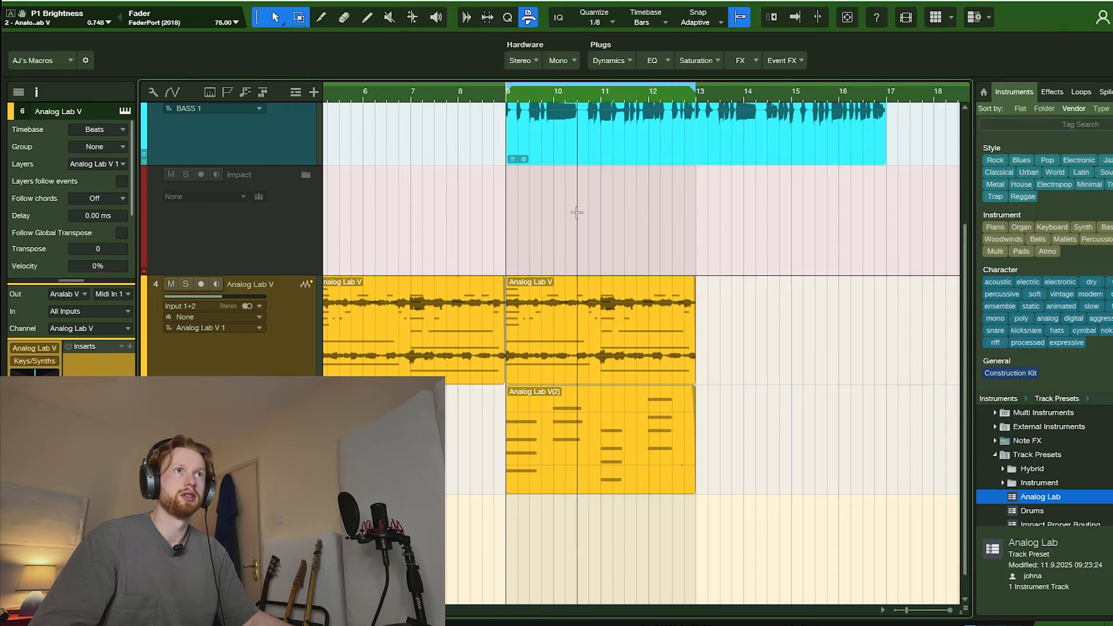
Capture a lead melody played over the bars 9 to 13 loop with Retrospective Recording, and play it back from bar 9
click(649, 92)
key(f)
key(space)
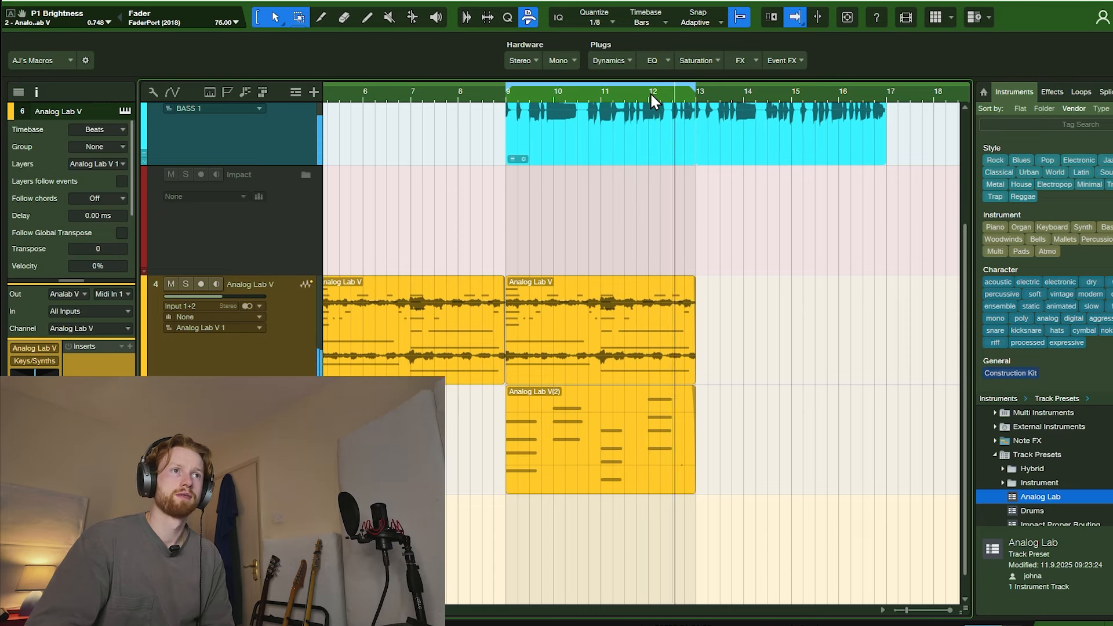
key(space)
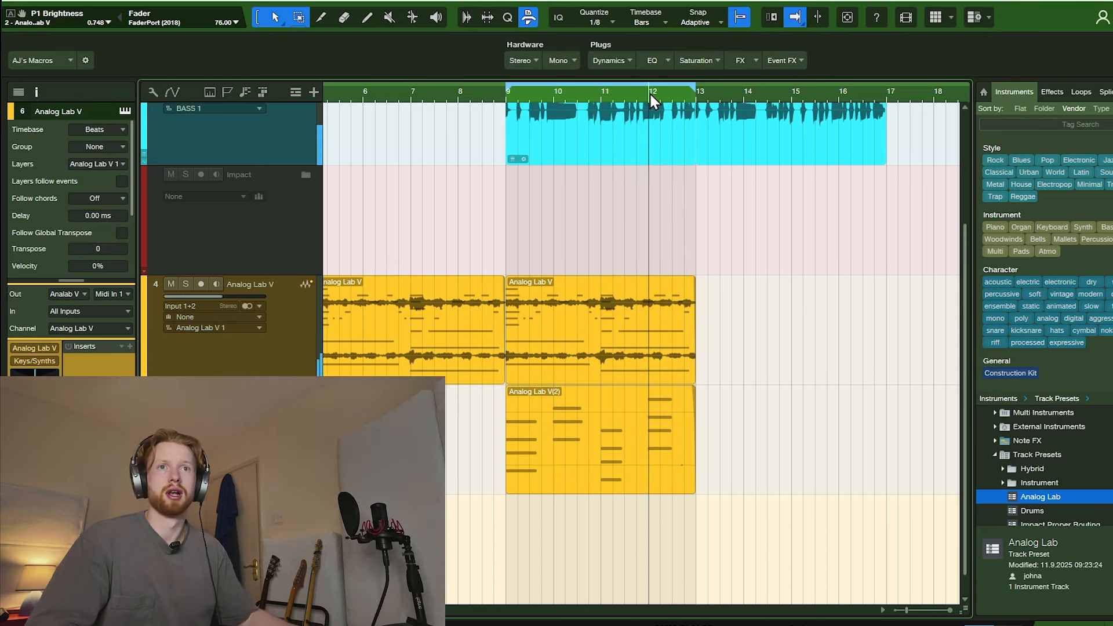
scroll(87, 249, down, 2)
scroll(499, 484, down, 1)
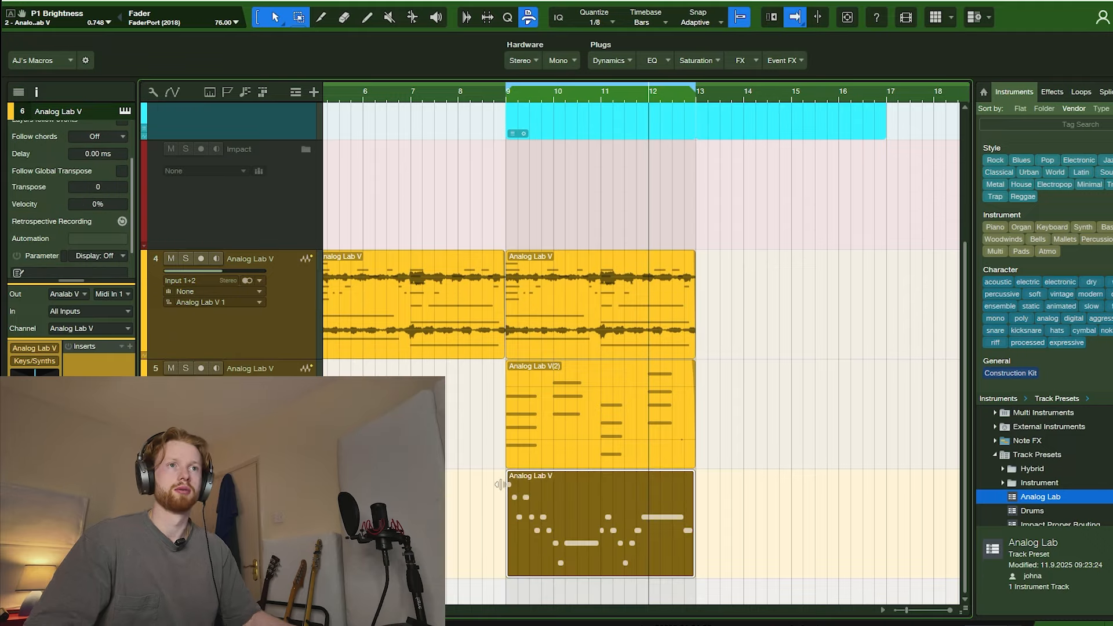
click(506, 102)
key(space)
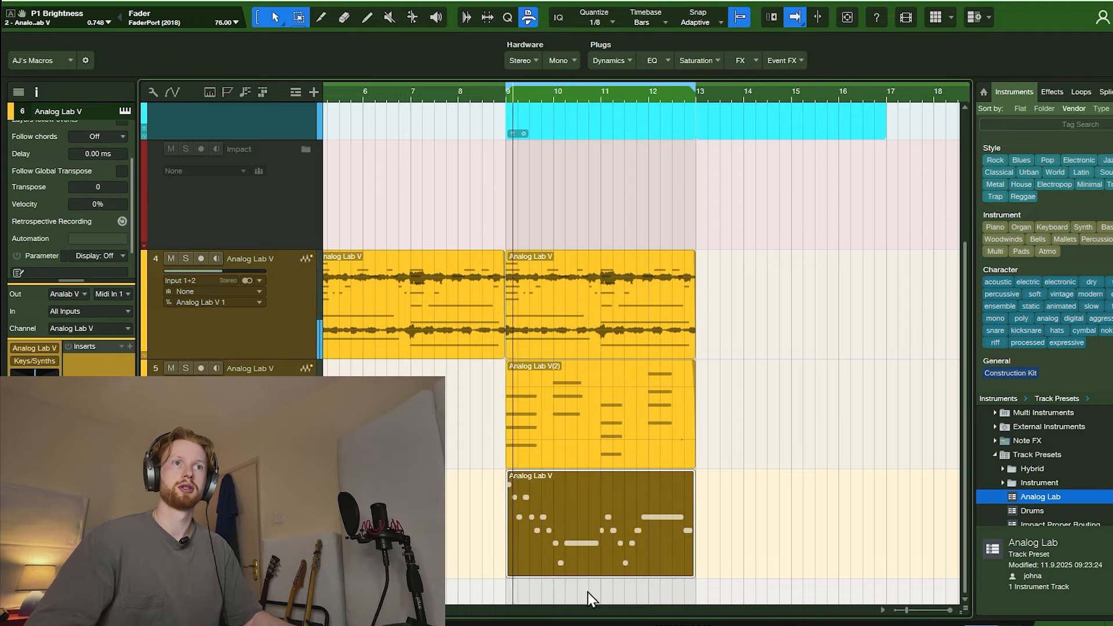
Select all notes of the new melody part in the note editor and quantize them to 1/16 with 13 % swing
double_click(576, 551)
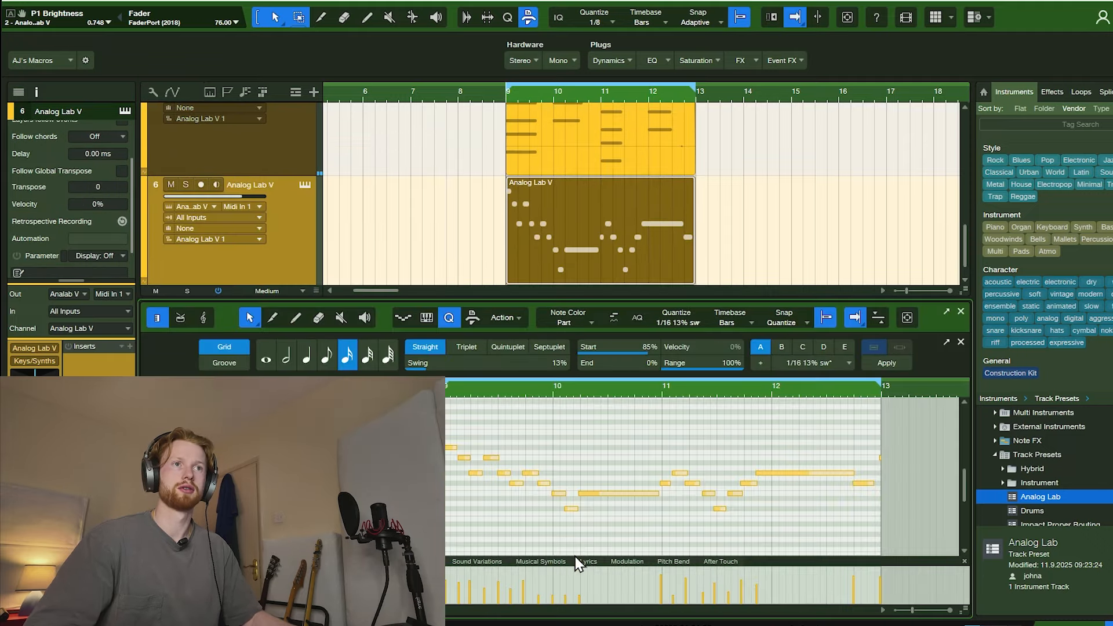
drag(724, 521, 469, 426)
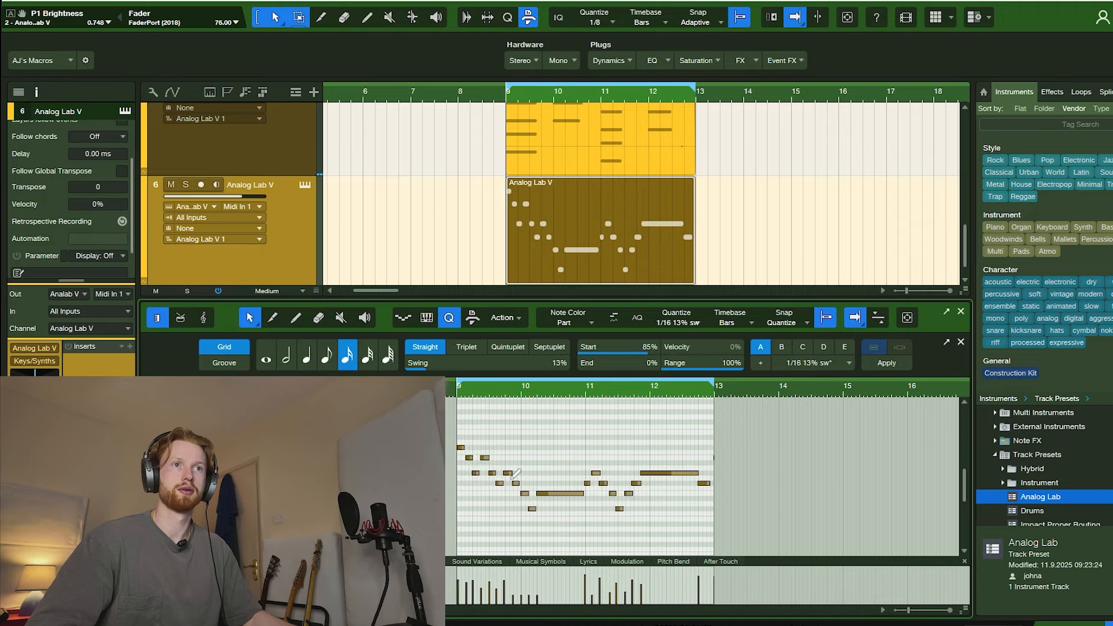
scroll(500, 481, up, 3)
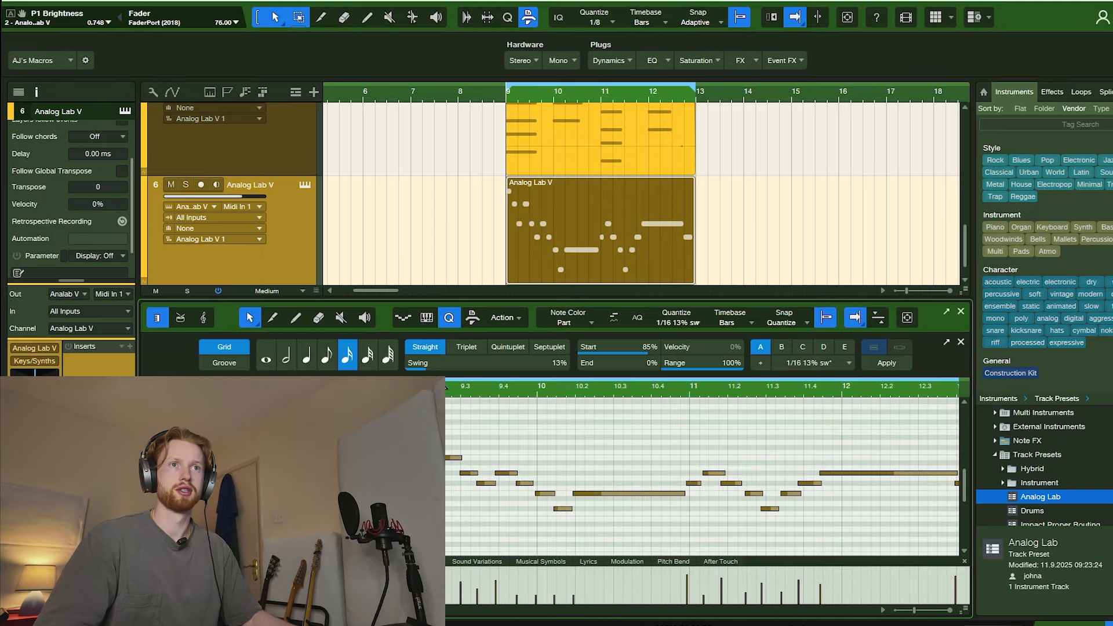
key(F2)
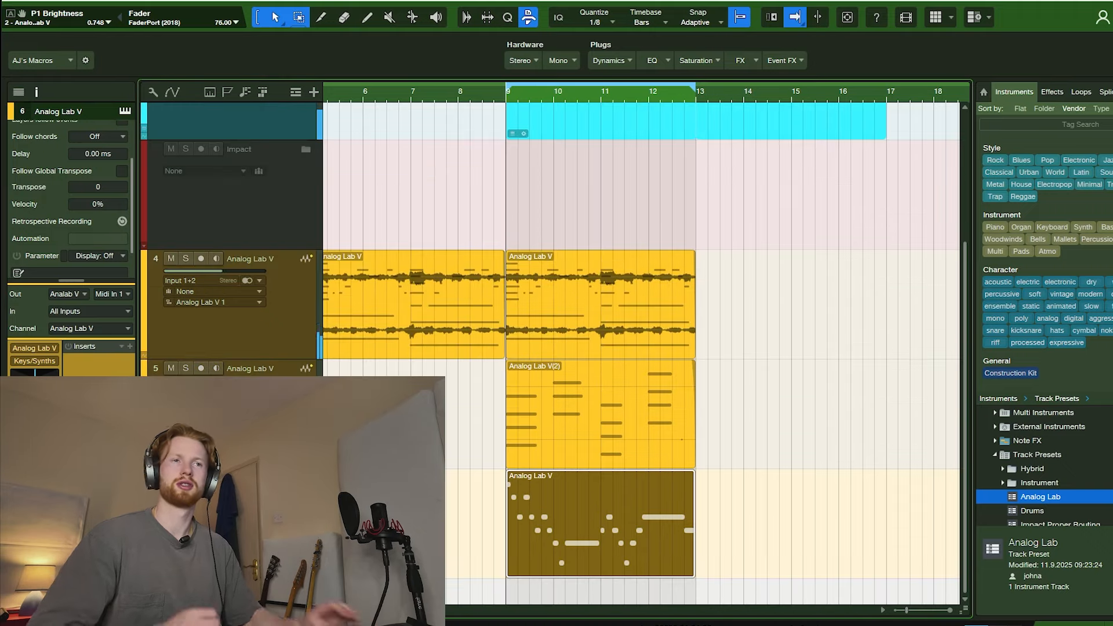
Insert LFOTool on the melody track, lower the start point of its volume curve to 19 %, and fine-tune the smoothing
click(130, 347)
text(lfo)
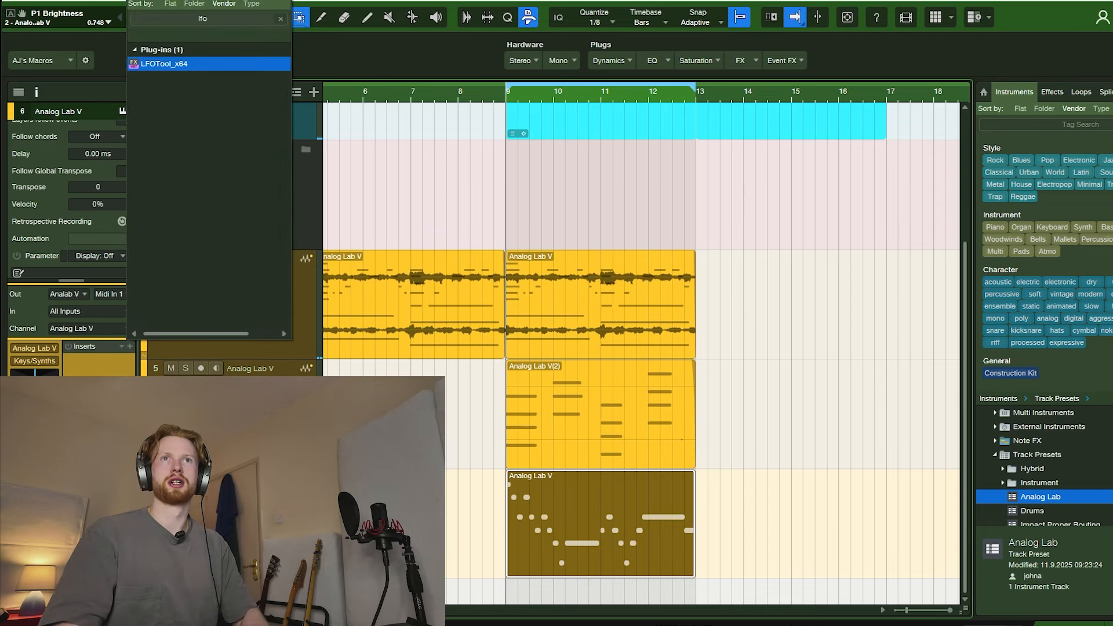
key(Return)
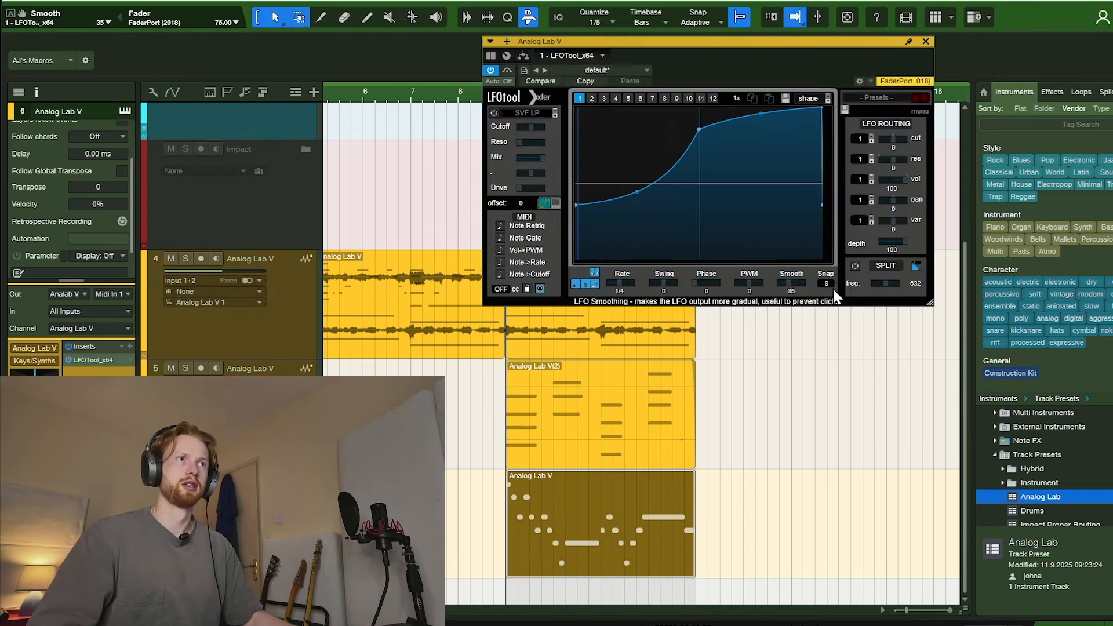
drag(787, 287, 792, 284)
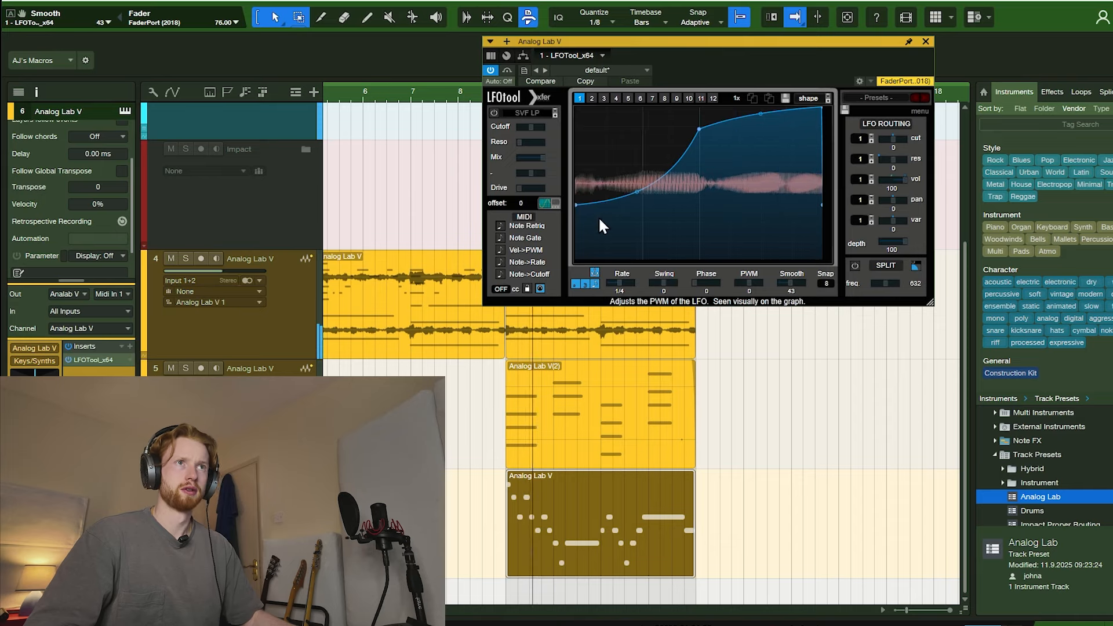
drag(582, 207, 582, 233)
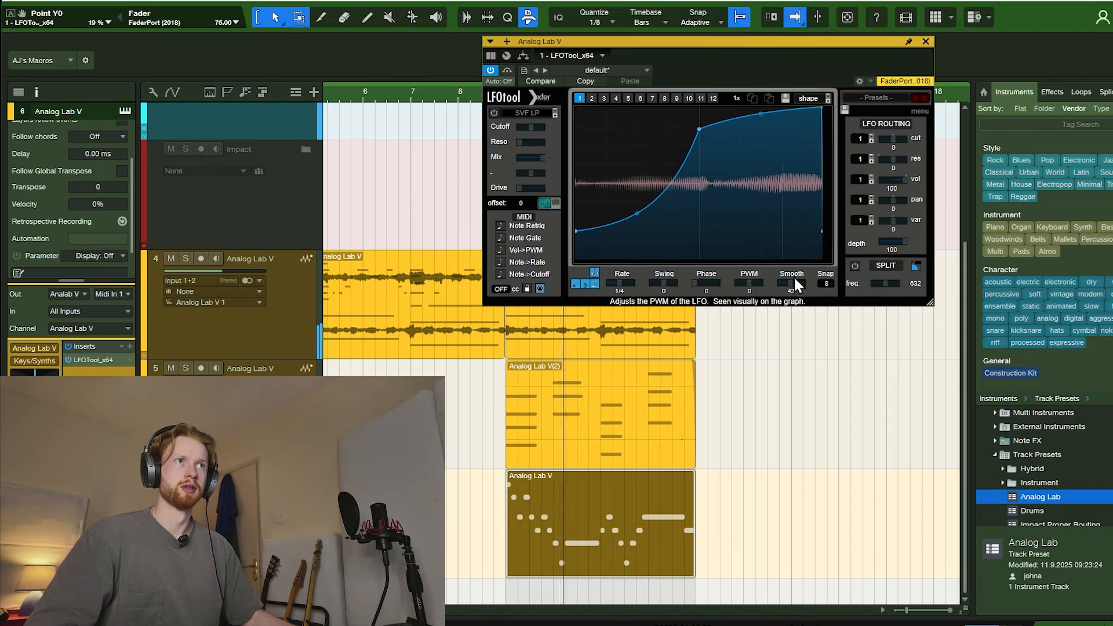
drag(793, 283, 788, 282)
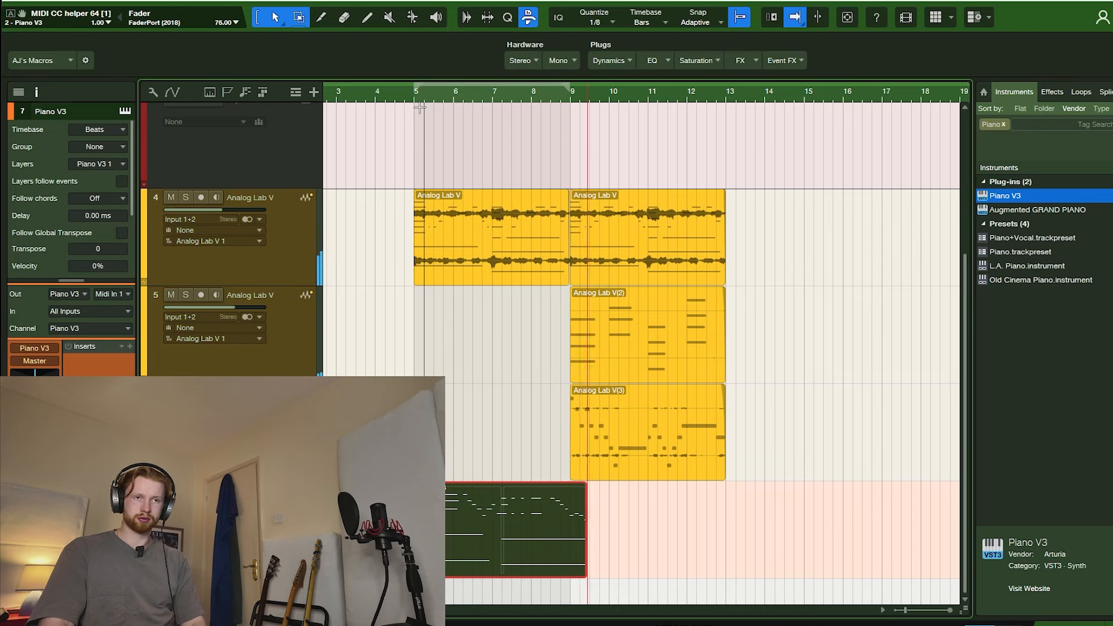
Finish recording the Piano V3 part and review it in the note editor and in solo playback
key(space)
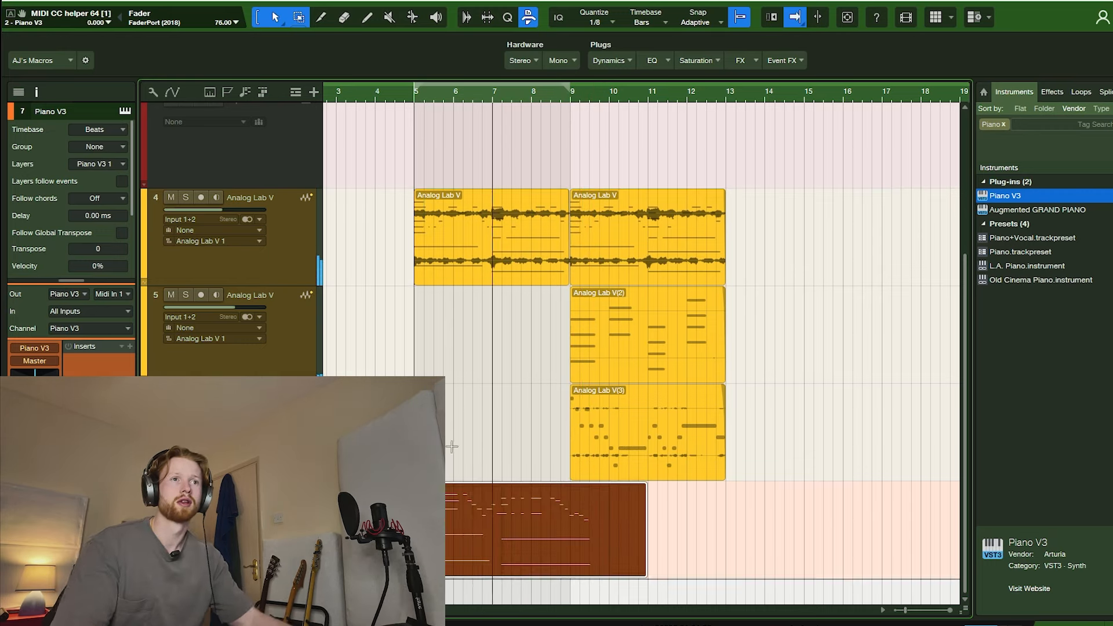
double_click(565, 572)
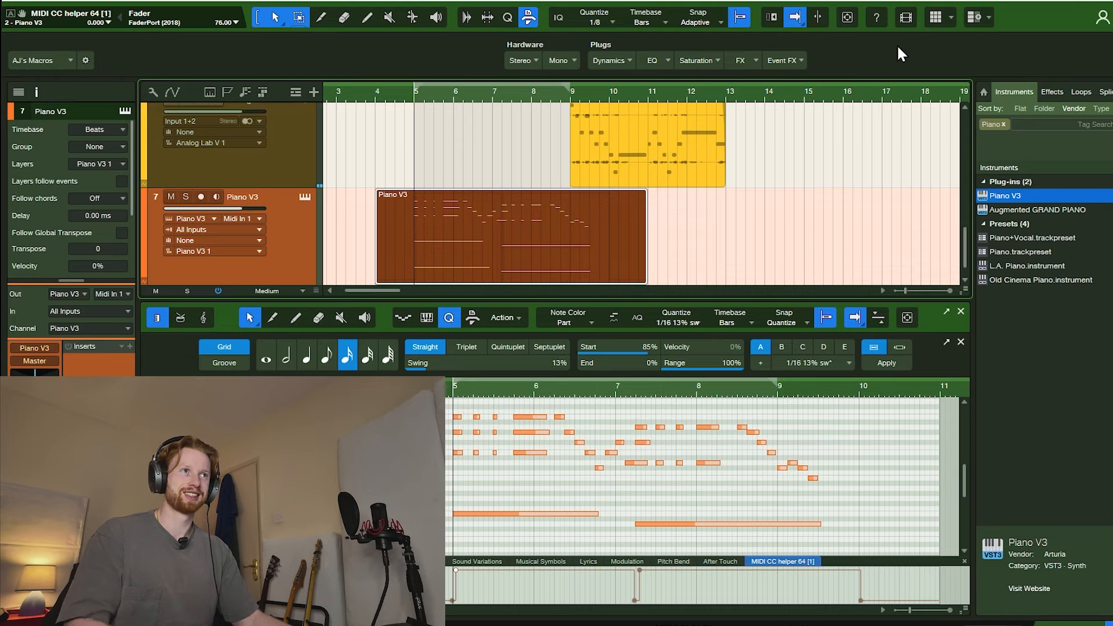
key(F2)
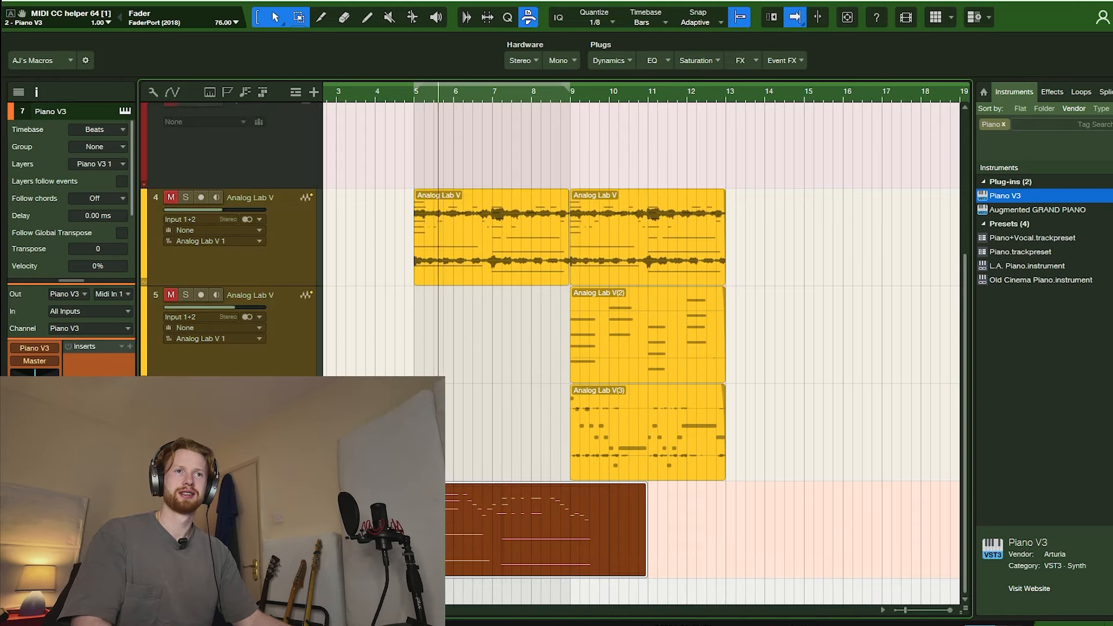
key(space)
key(s)
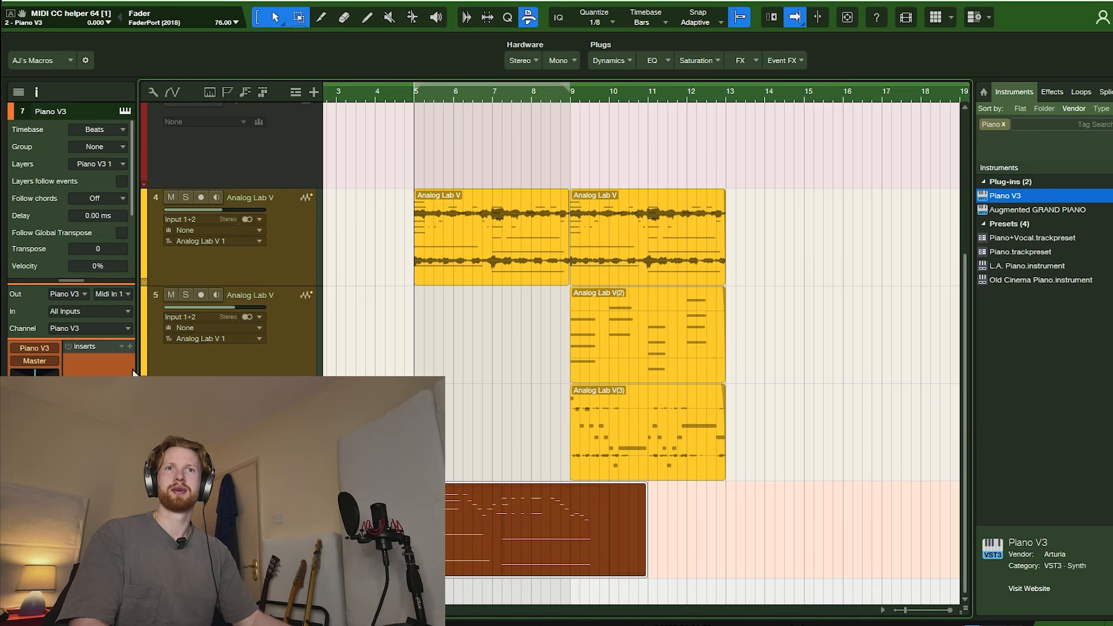
Add the Pre V76 preamp to the Piano V3 track and adjust its high tone EQ and output trim
click(130, 347)
click(122, 366)
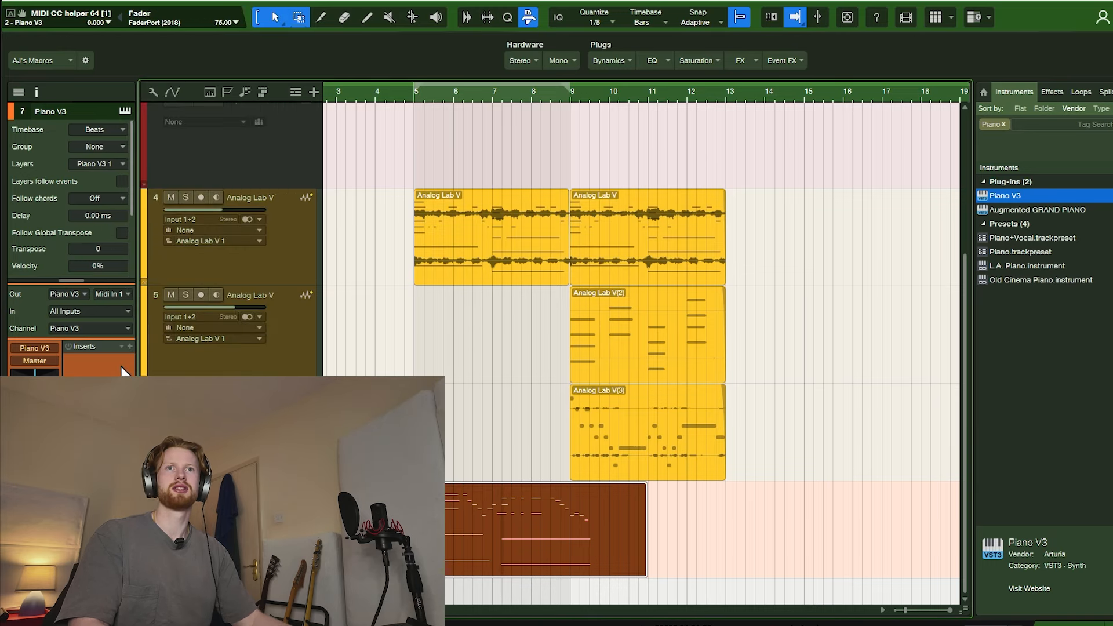
click(709, 63)
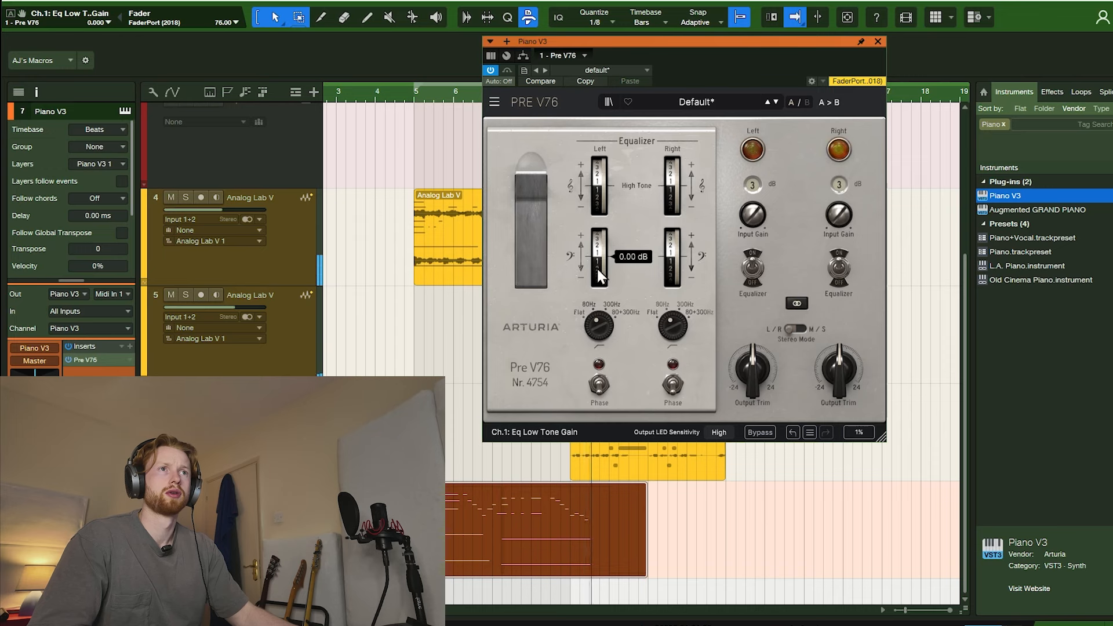
drag(603, 209, 600, 242)
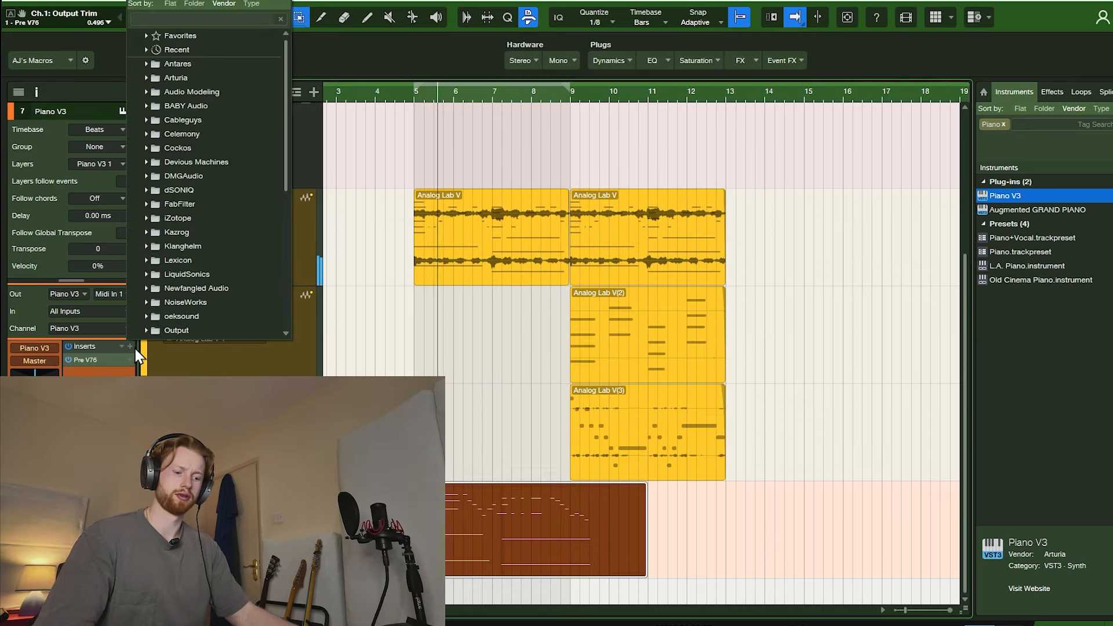
Try UADx Pultec EQP-1A EQ after Pre V76 on the Piano V3 track, adjusting its high attenuation
text(pult)
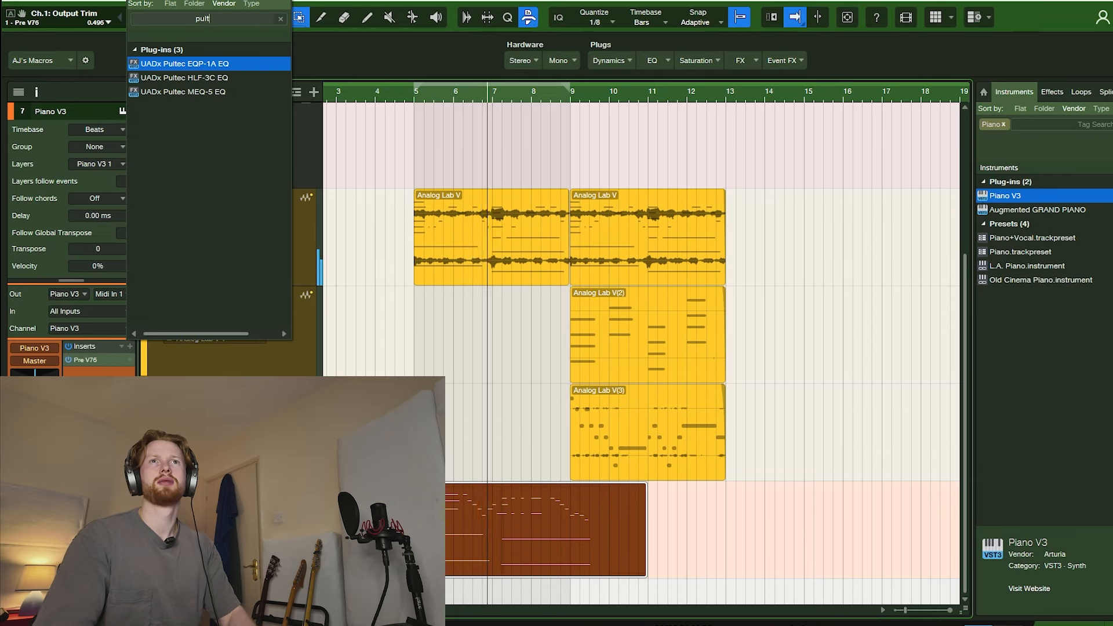
key(Return)
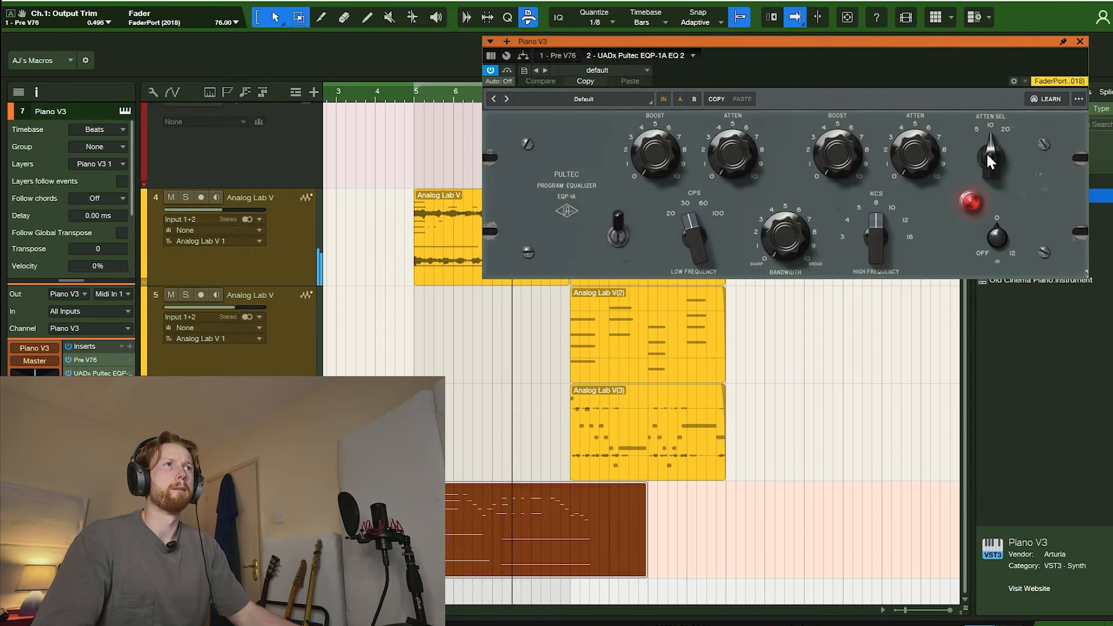
drag(914, 158, 926, 124)
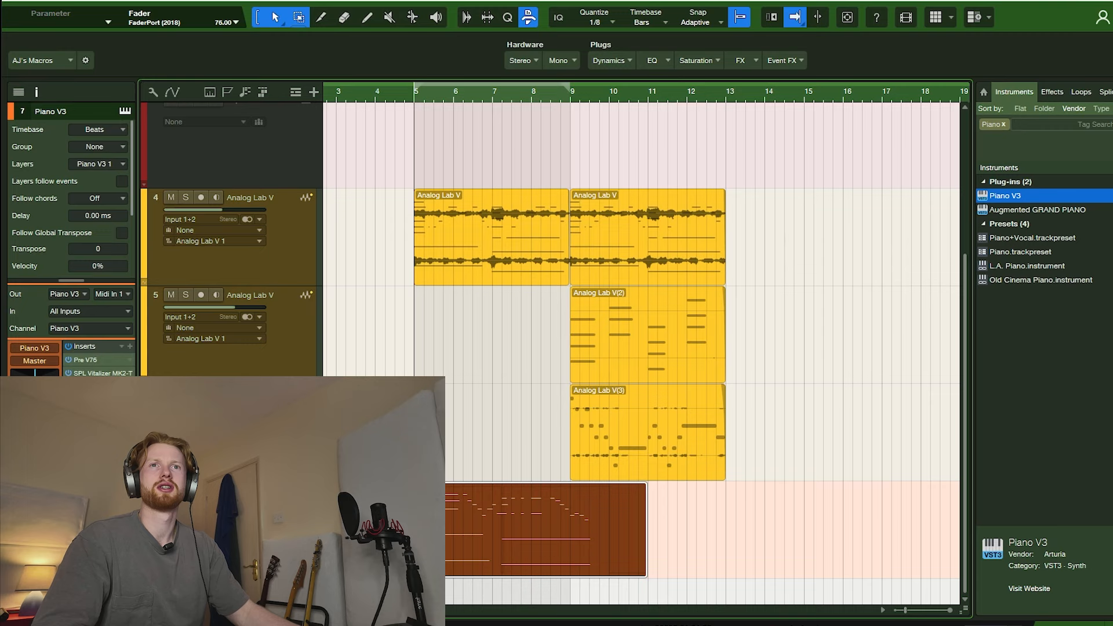
Compare the Piano V3 track's sound with the SPL Vitalizer MK2-T bypassed and active
double_click(102, 374)
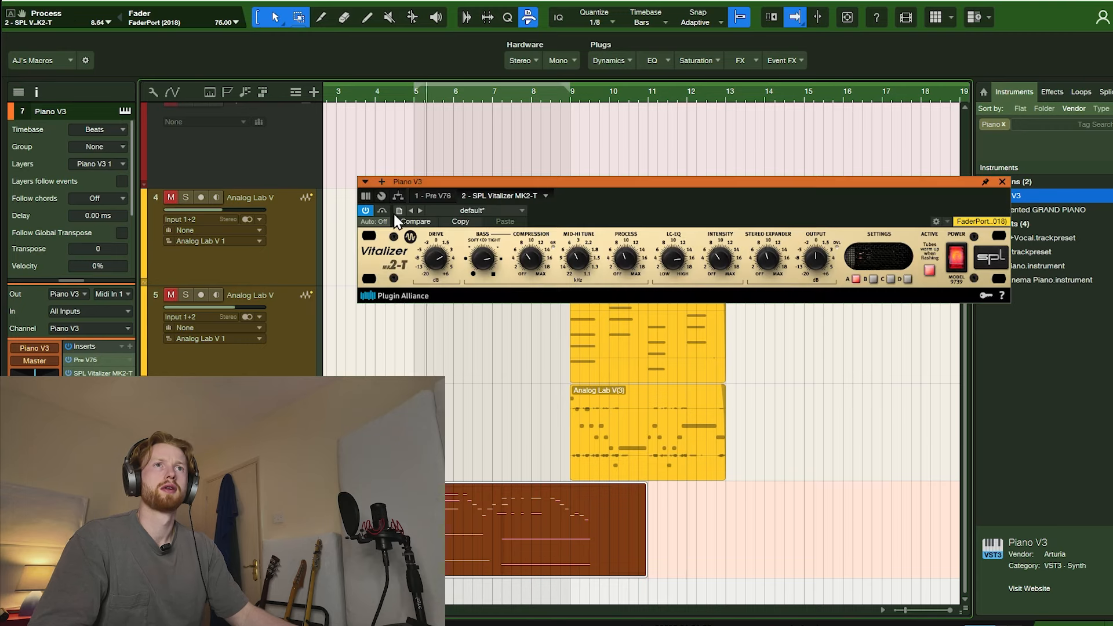
click(384, 212)
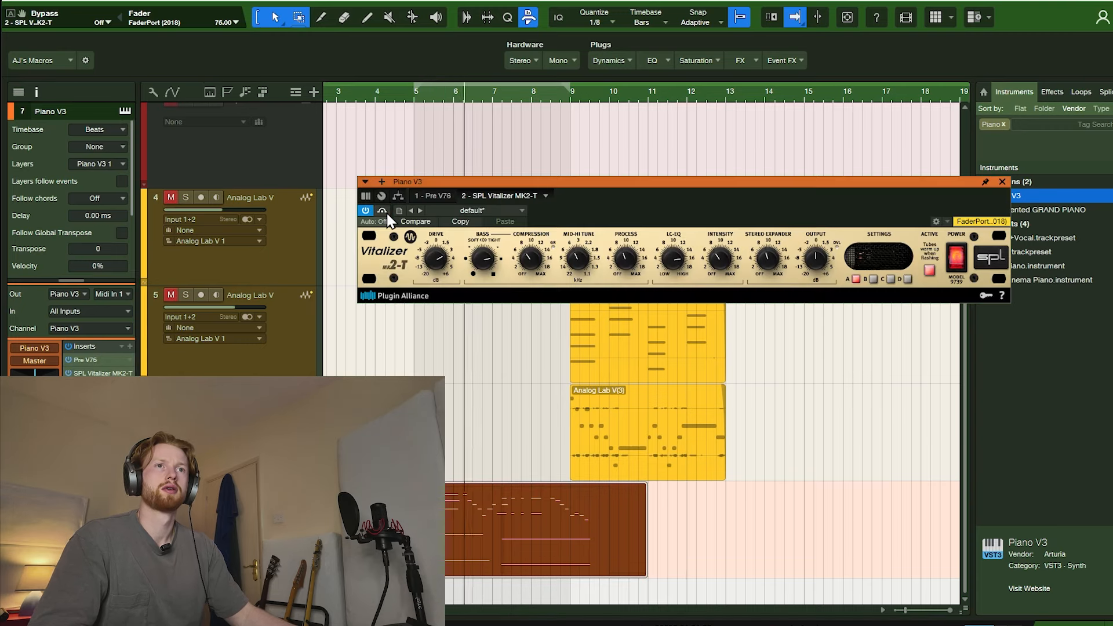
click(384, 212)
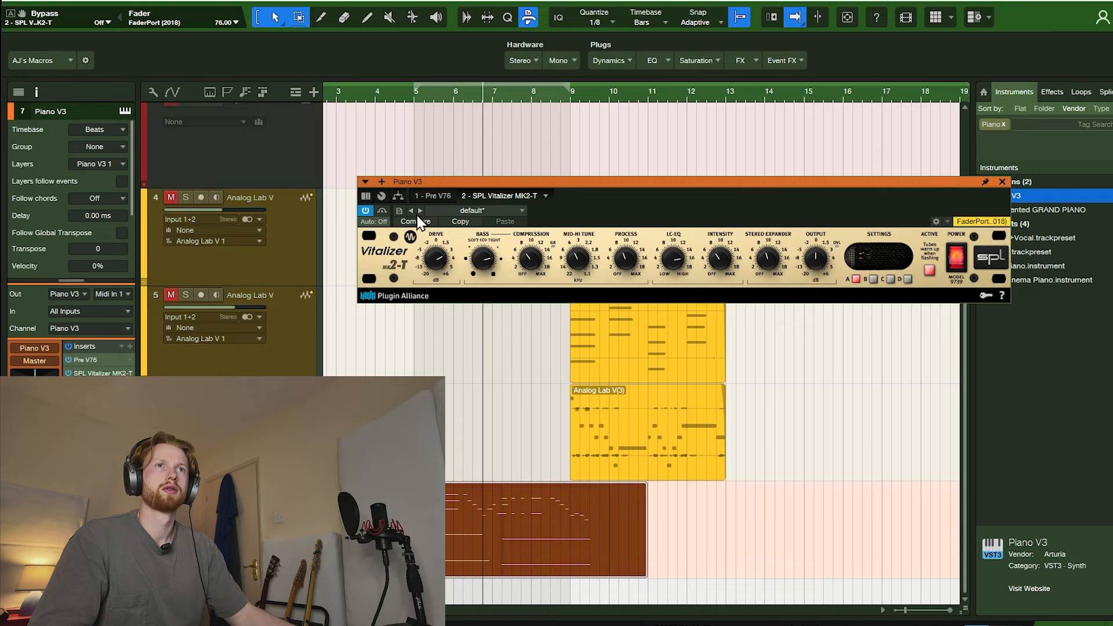
click(1001, 182)
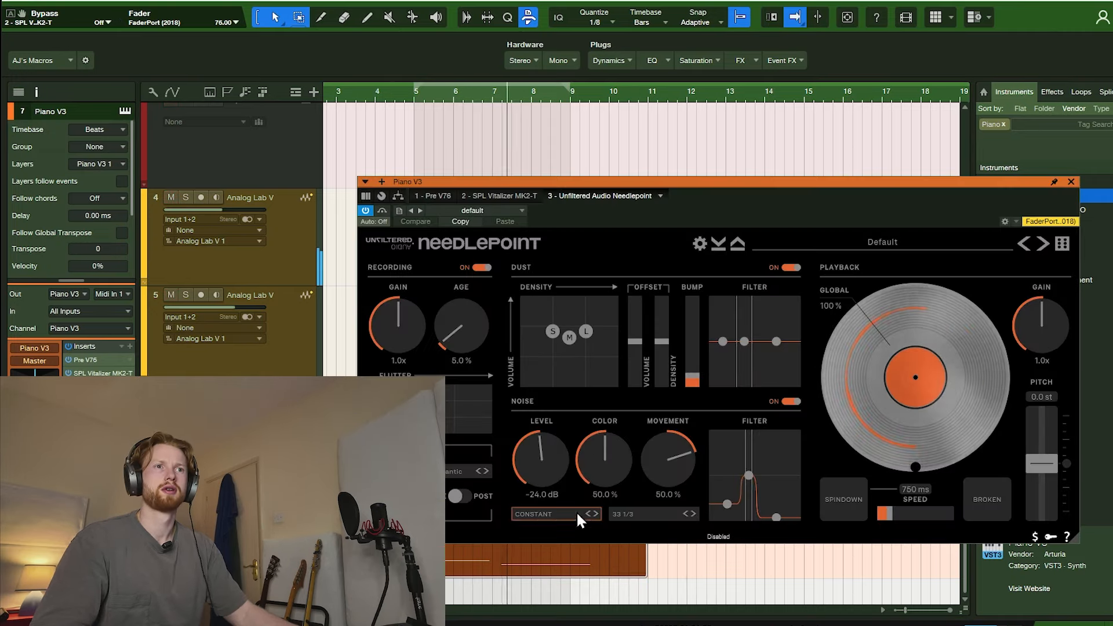
Add Unfiltered Audio Needlepoint after the Vitalizer on the Piano V3 track and change its noise mode from Constant
click(569, 514)
click(560, 555)
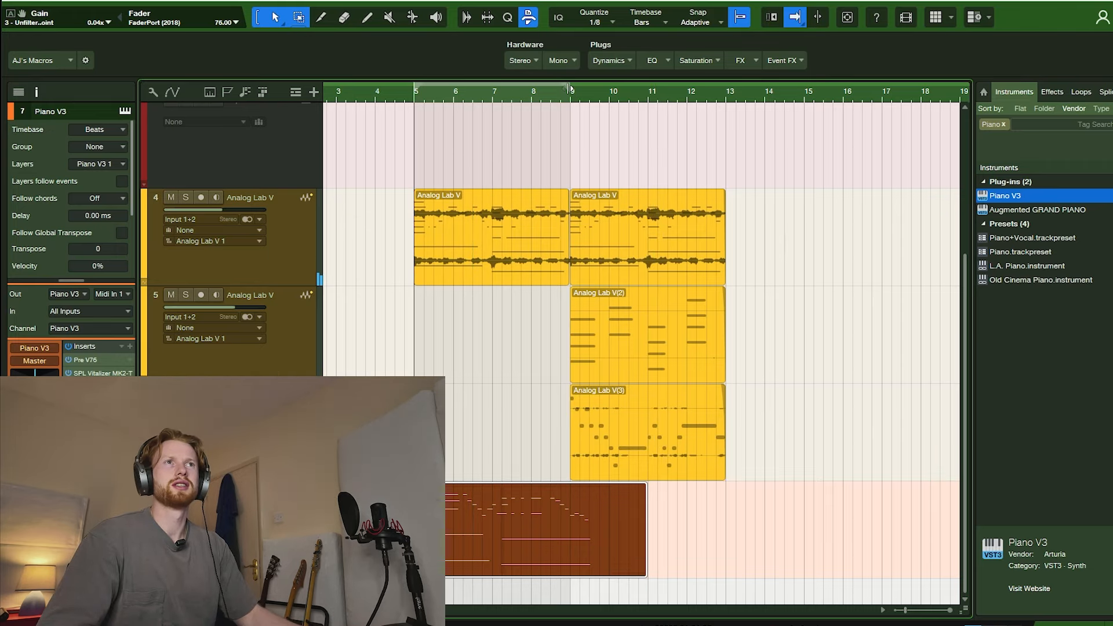
Extend the loop range to bar 13, finish recording the vocal takes over bars 9 to 13, and disarm the Vocal Recording track
drag(570, 89, 725, 89)
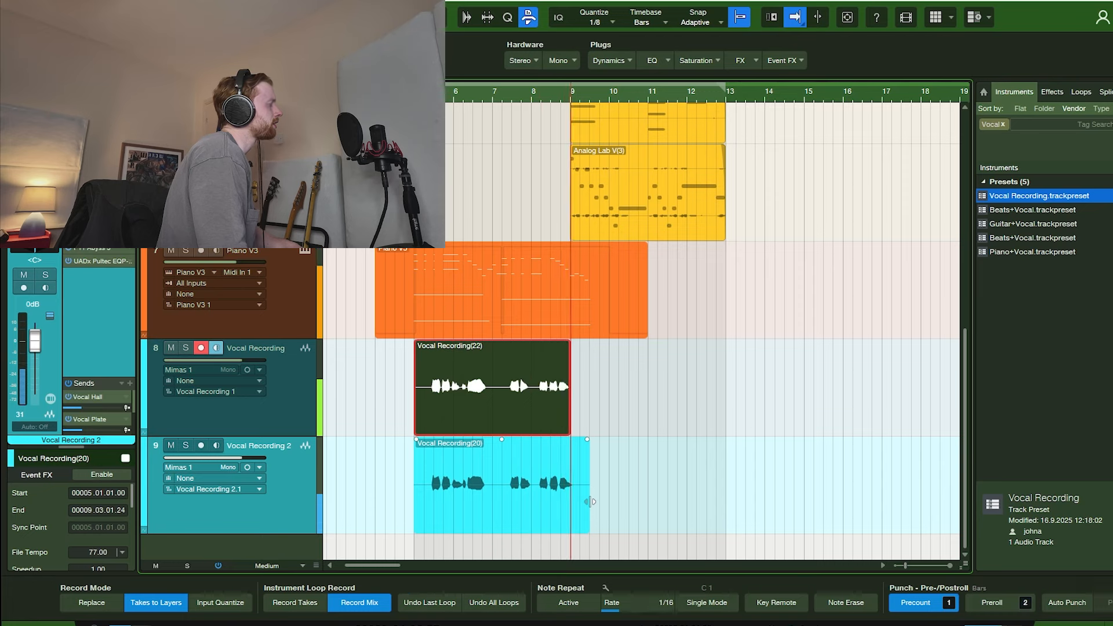
key(space)
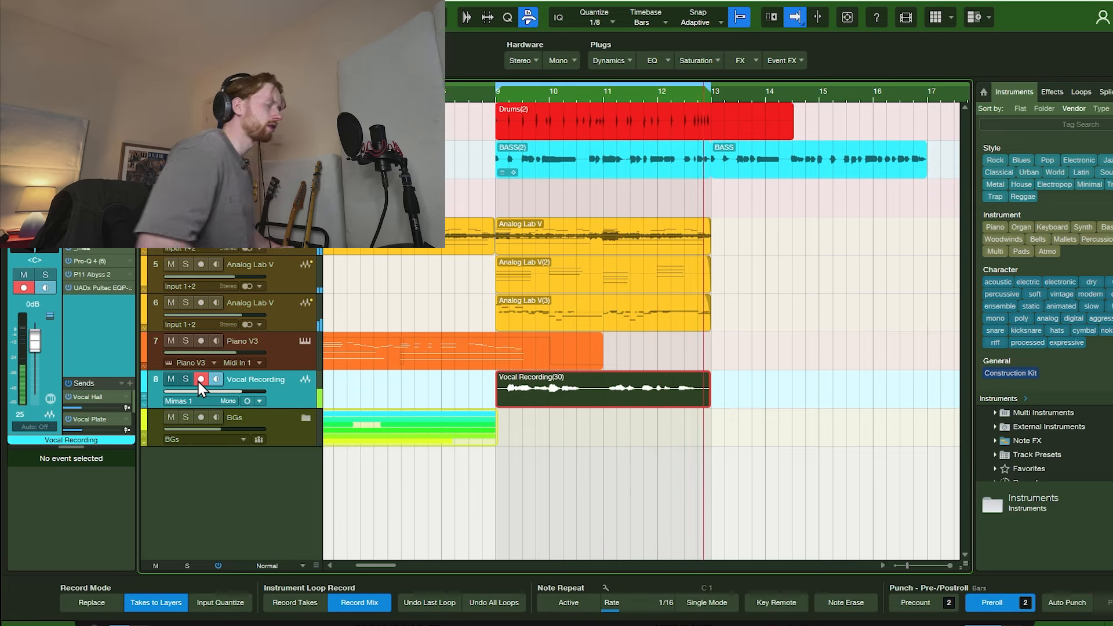
key(space)
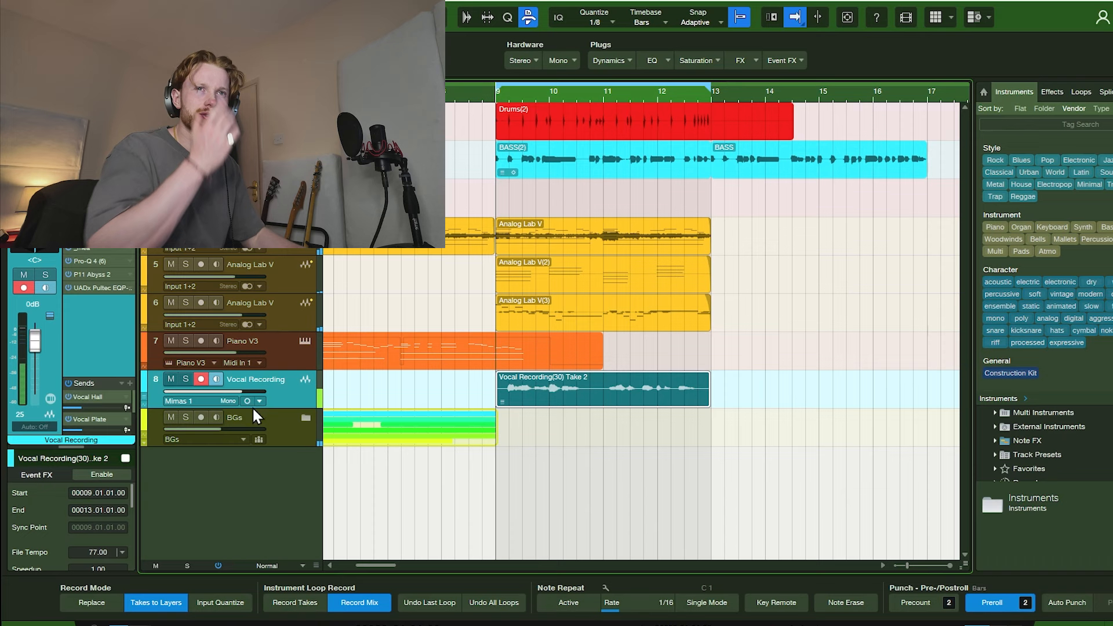
click(201, 379)
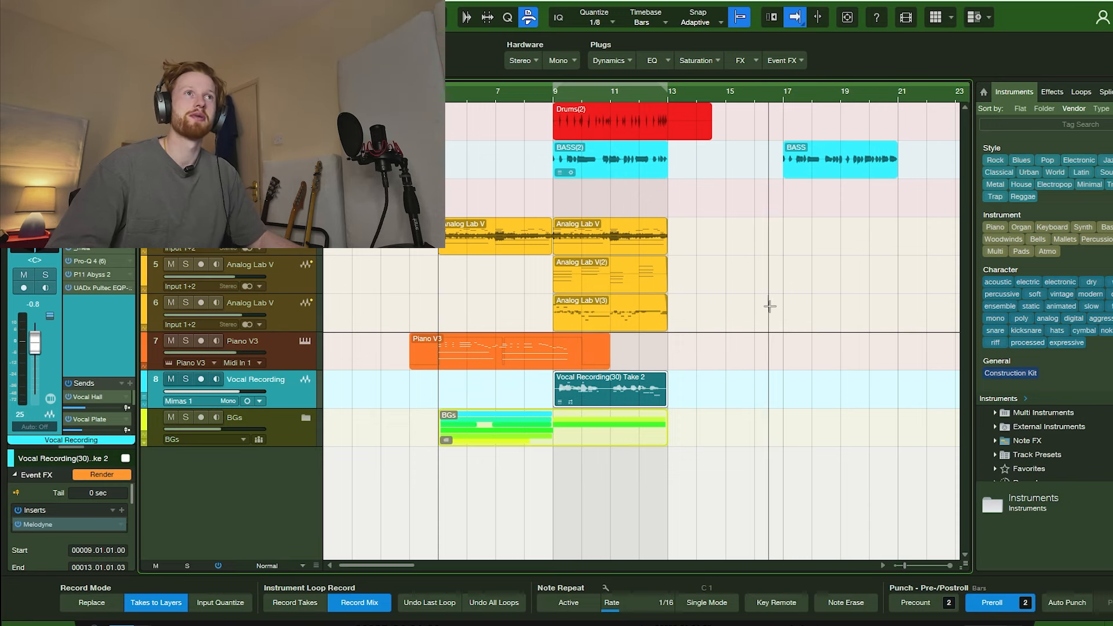
Play back the arrangement from bar 5 to review the recorded vocals and the BGs with the instruments
key(space)
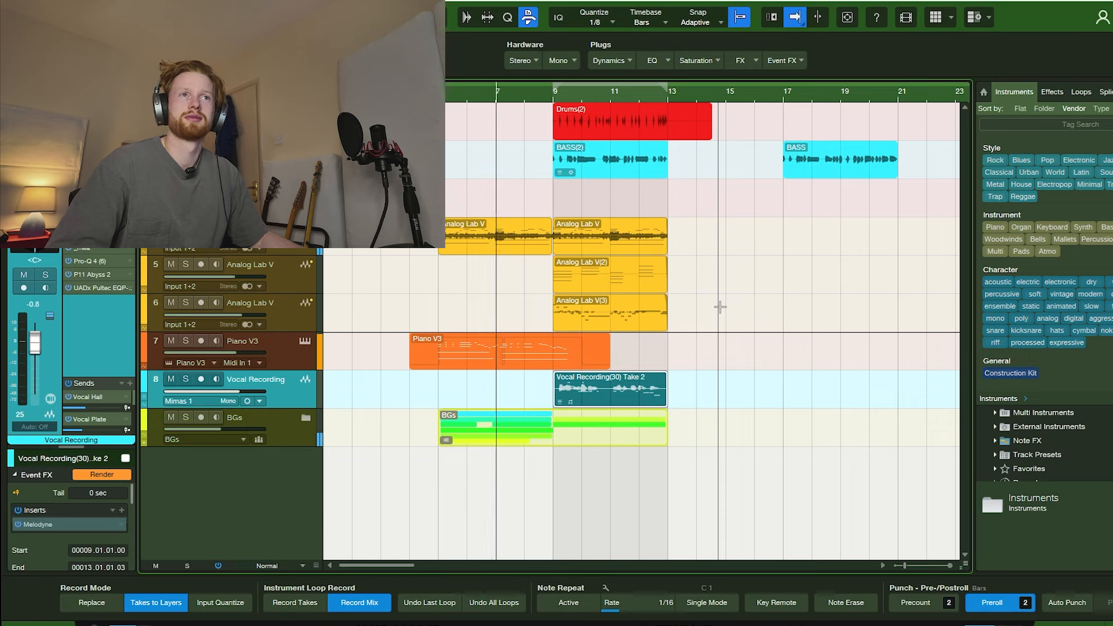
scroll(719, 305, up, 2)
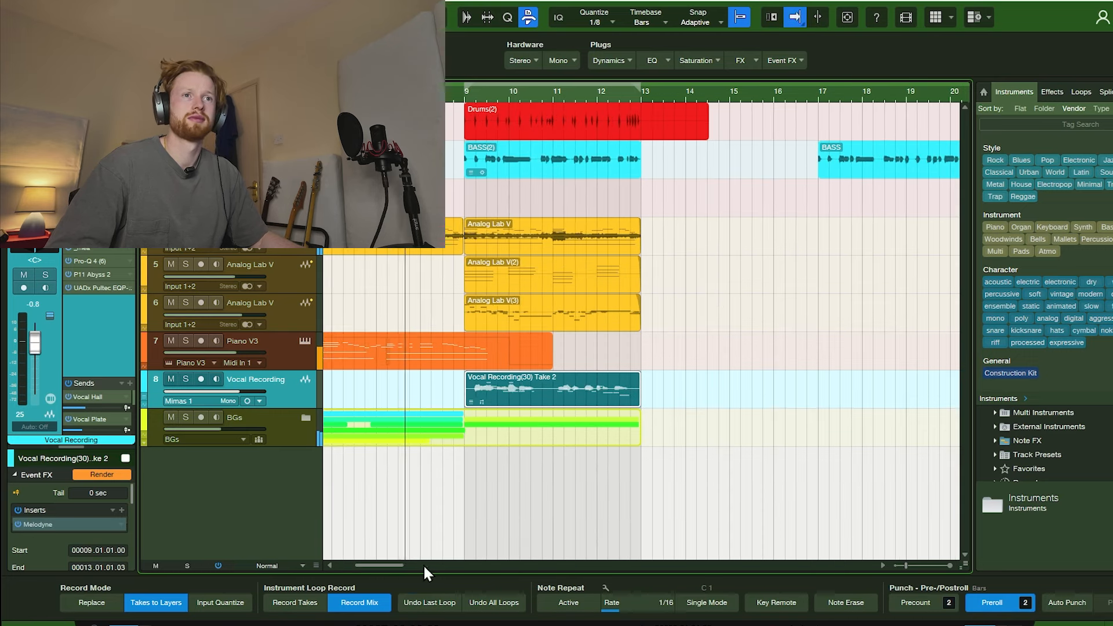
drag(398, 566, 391, 565)
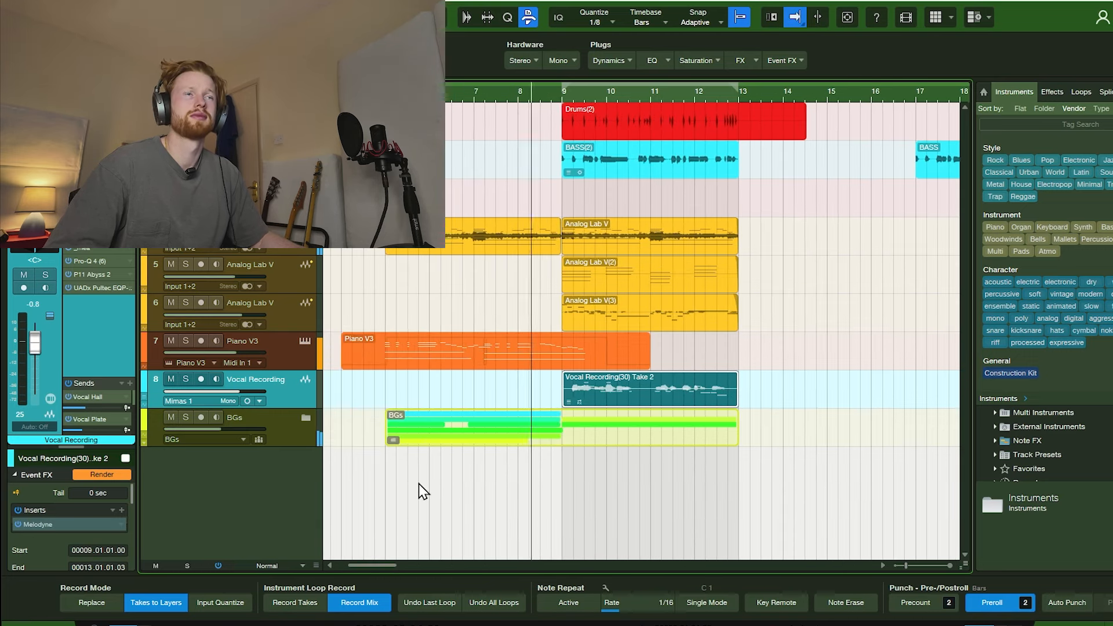